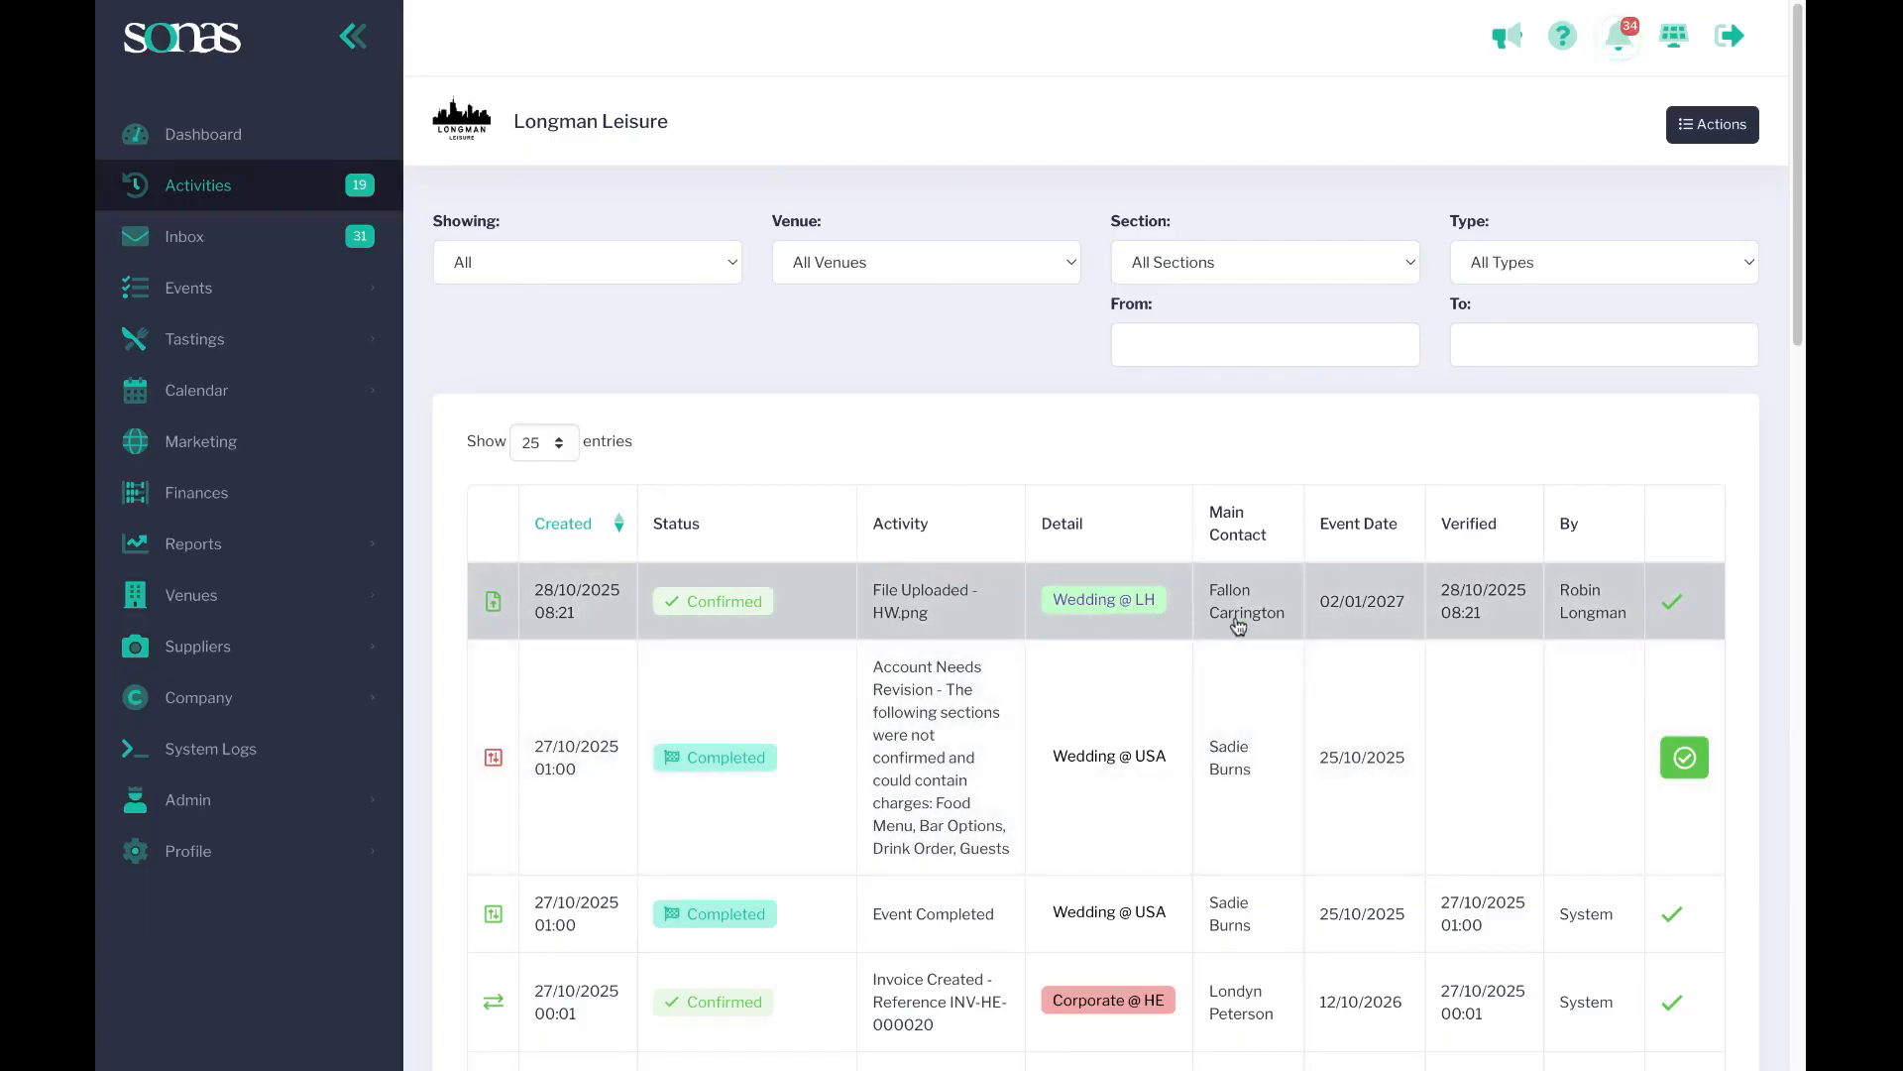
Filter the activities list to the Initial Enquiry Made type.
{"action": "left_click", "coordinate": [1486, 264]}
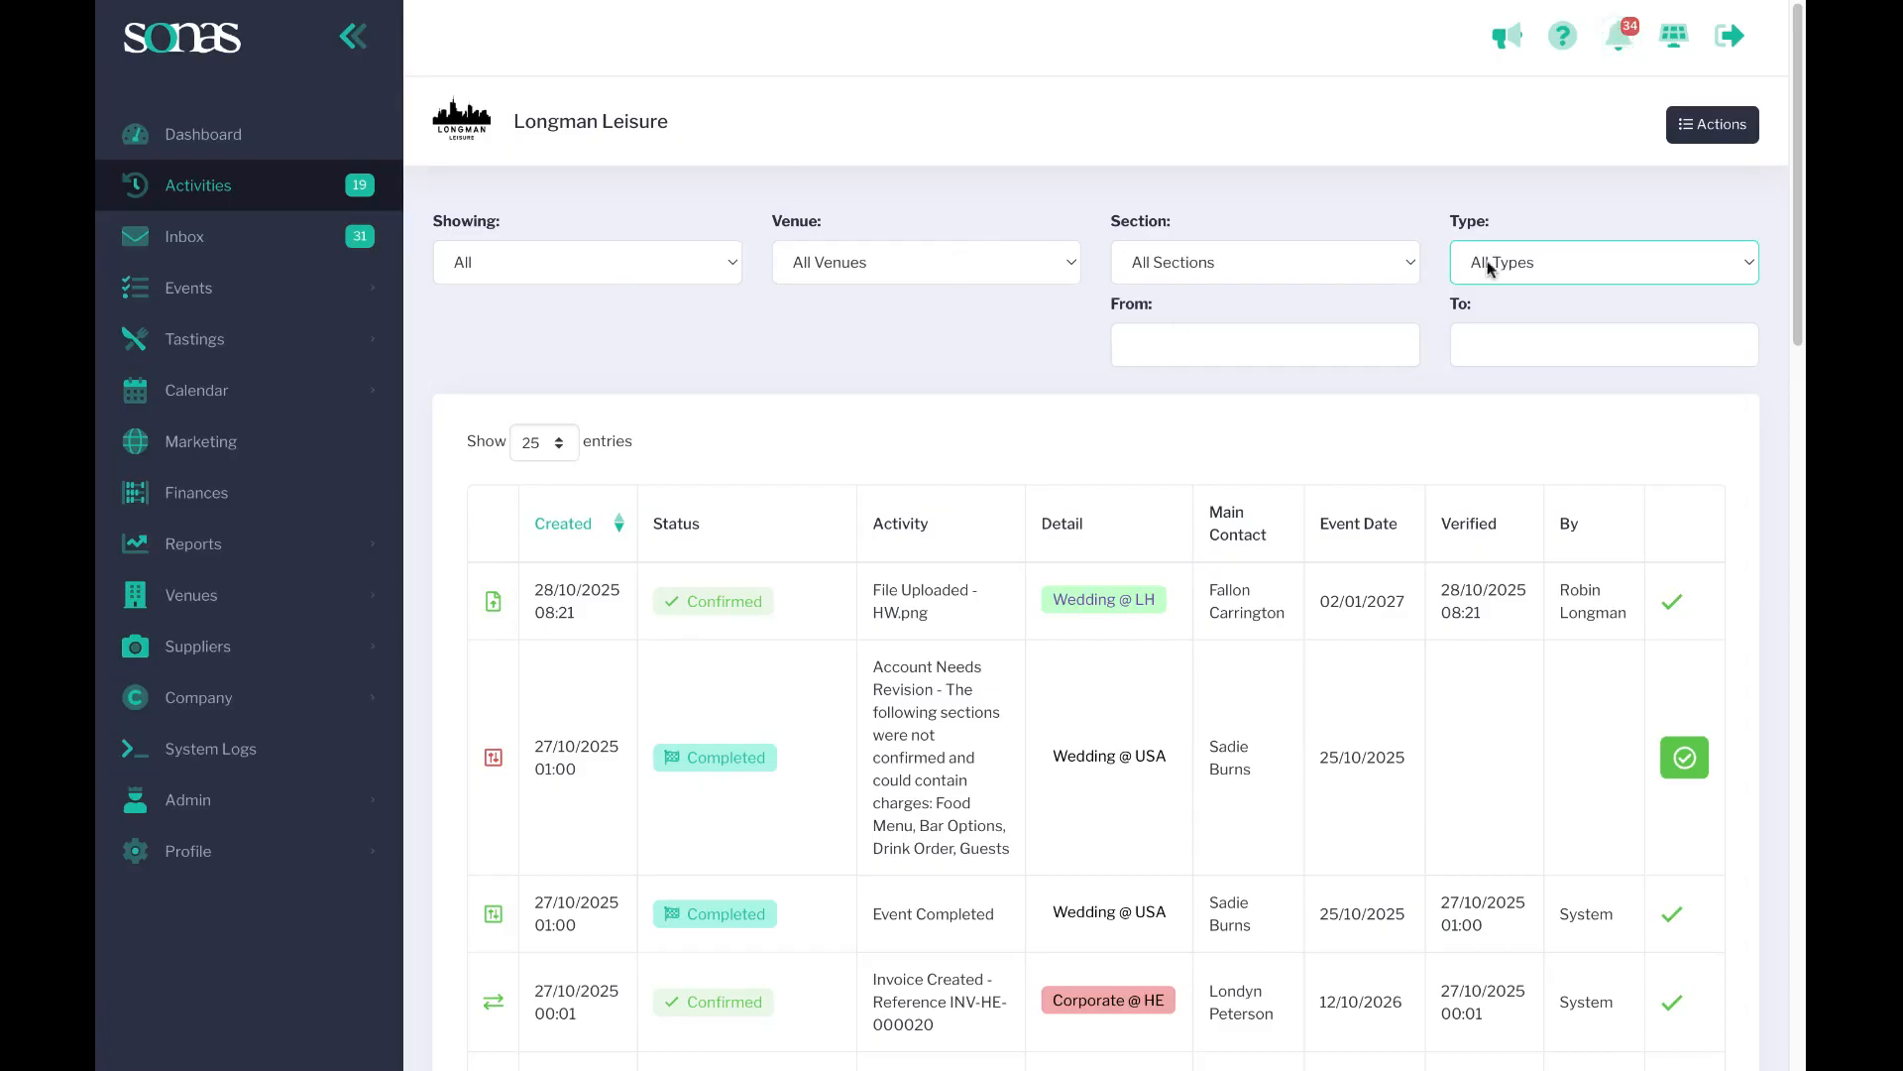
{"action": "left_click", "coordinate": [1700, 139]}
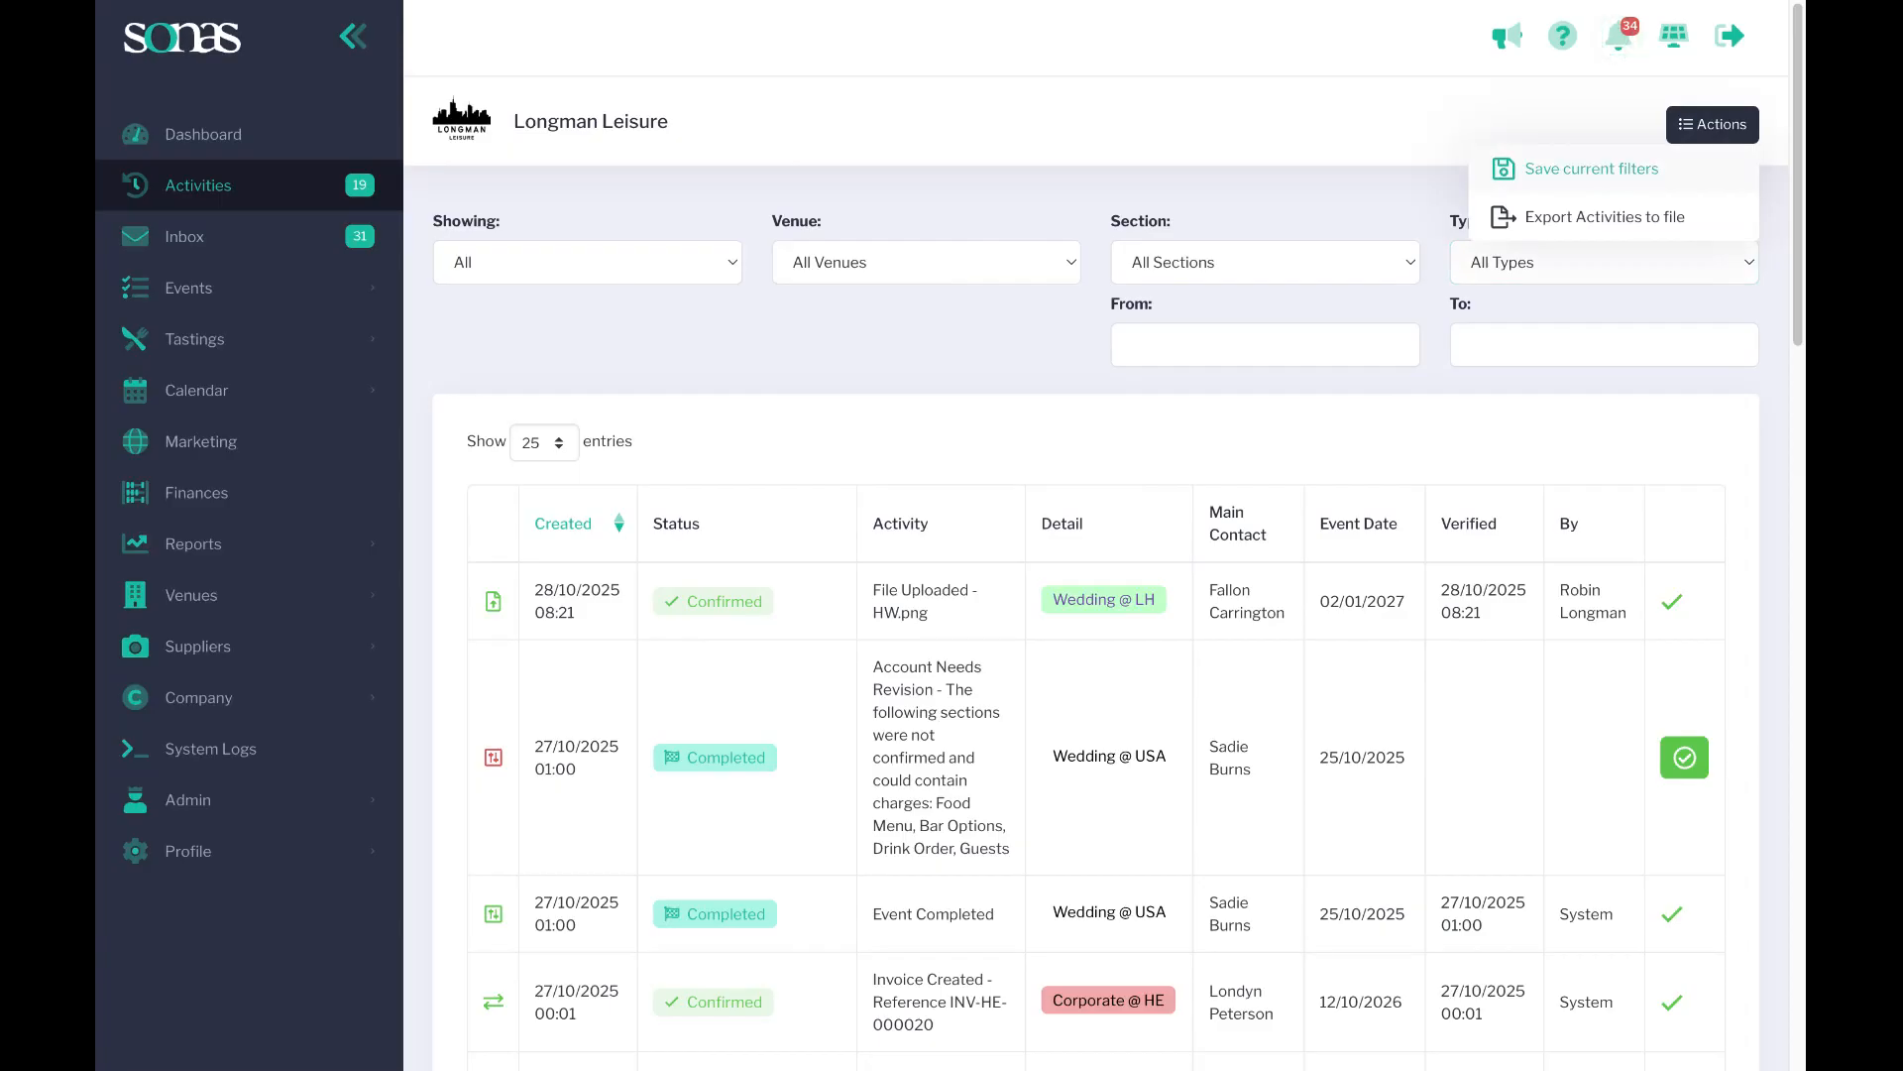
{"action": "left_click", "coordinate": [1560, 332]}
{"action": "left_click", "coordinate": [1532, 266]}
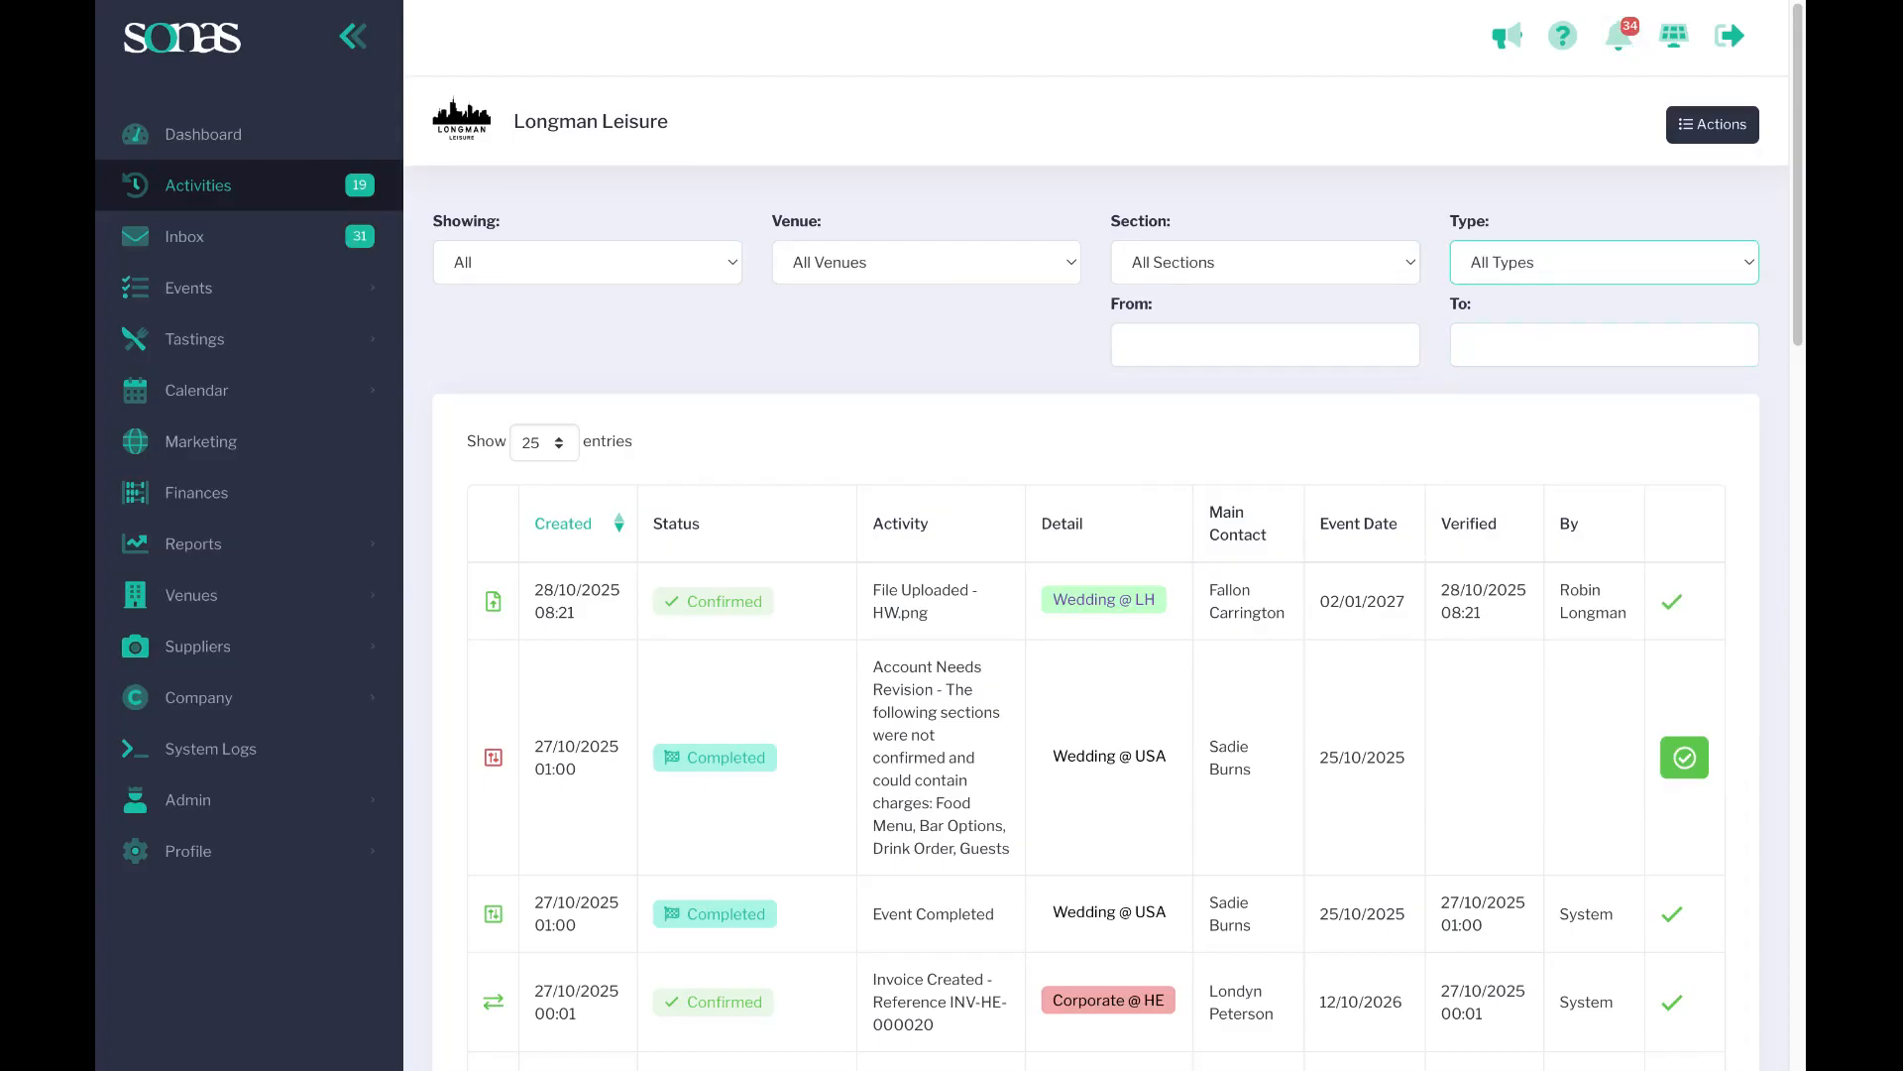
{"action": "left_click", "coordinate": [1531, 569]}
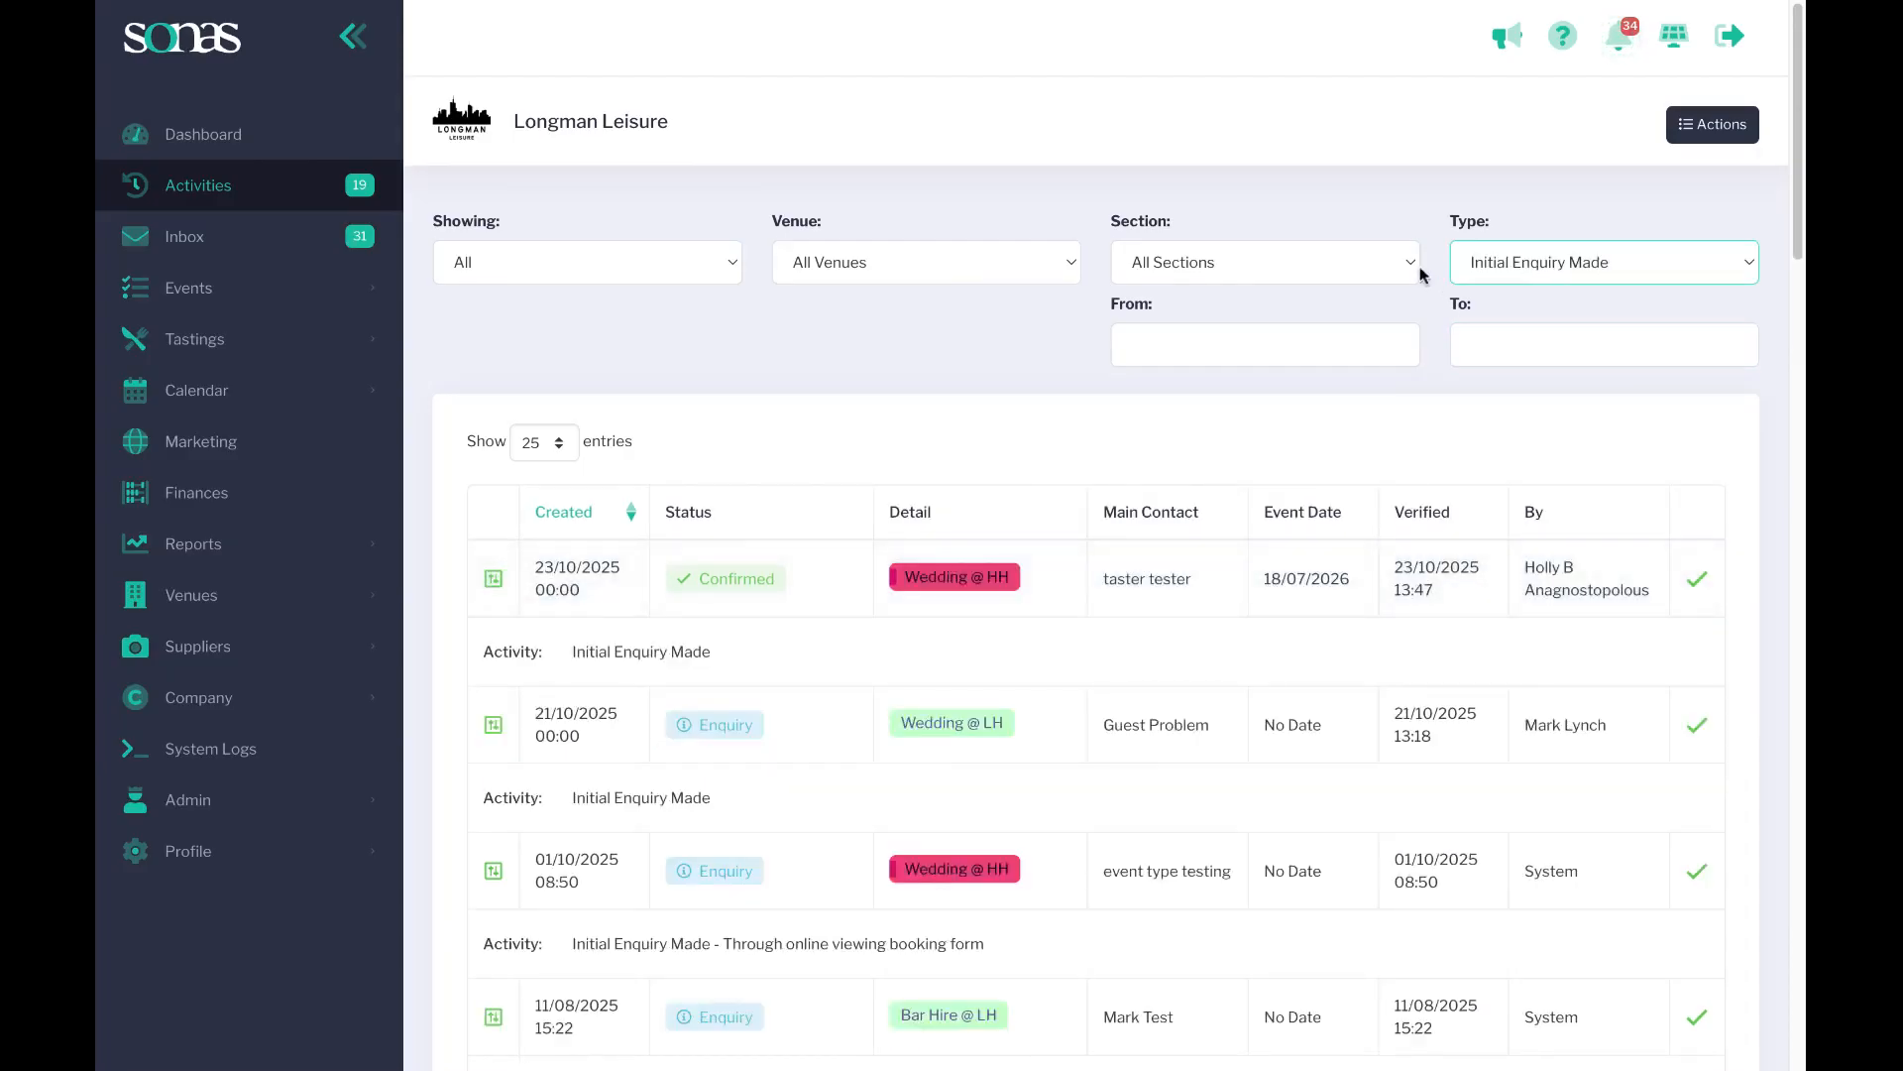
Review the options in the activities Actions menu without choosing any.
{"action": "left_click", "coordinate": [1712, 125]}
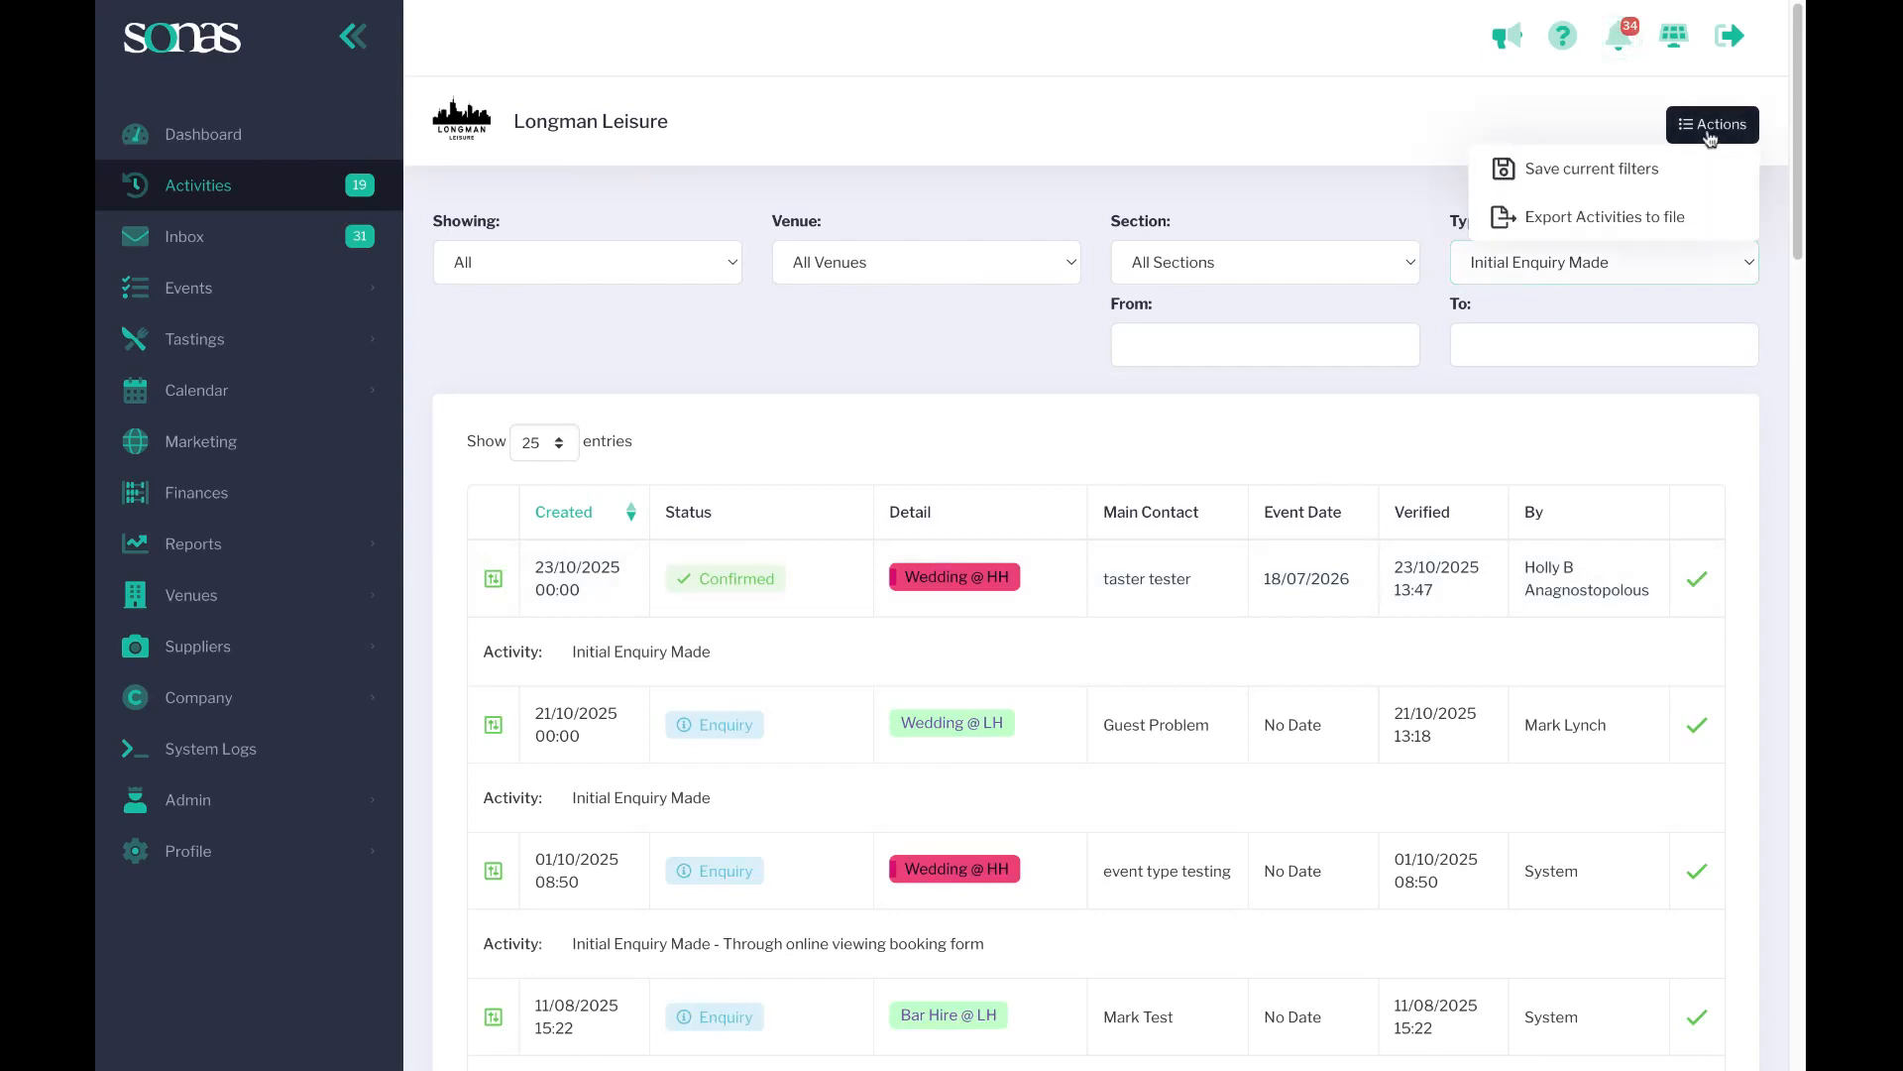
{"action": "left_click", "coordinate": [1356, 201]}
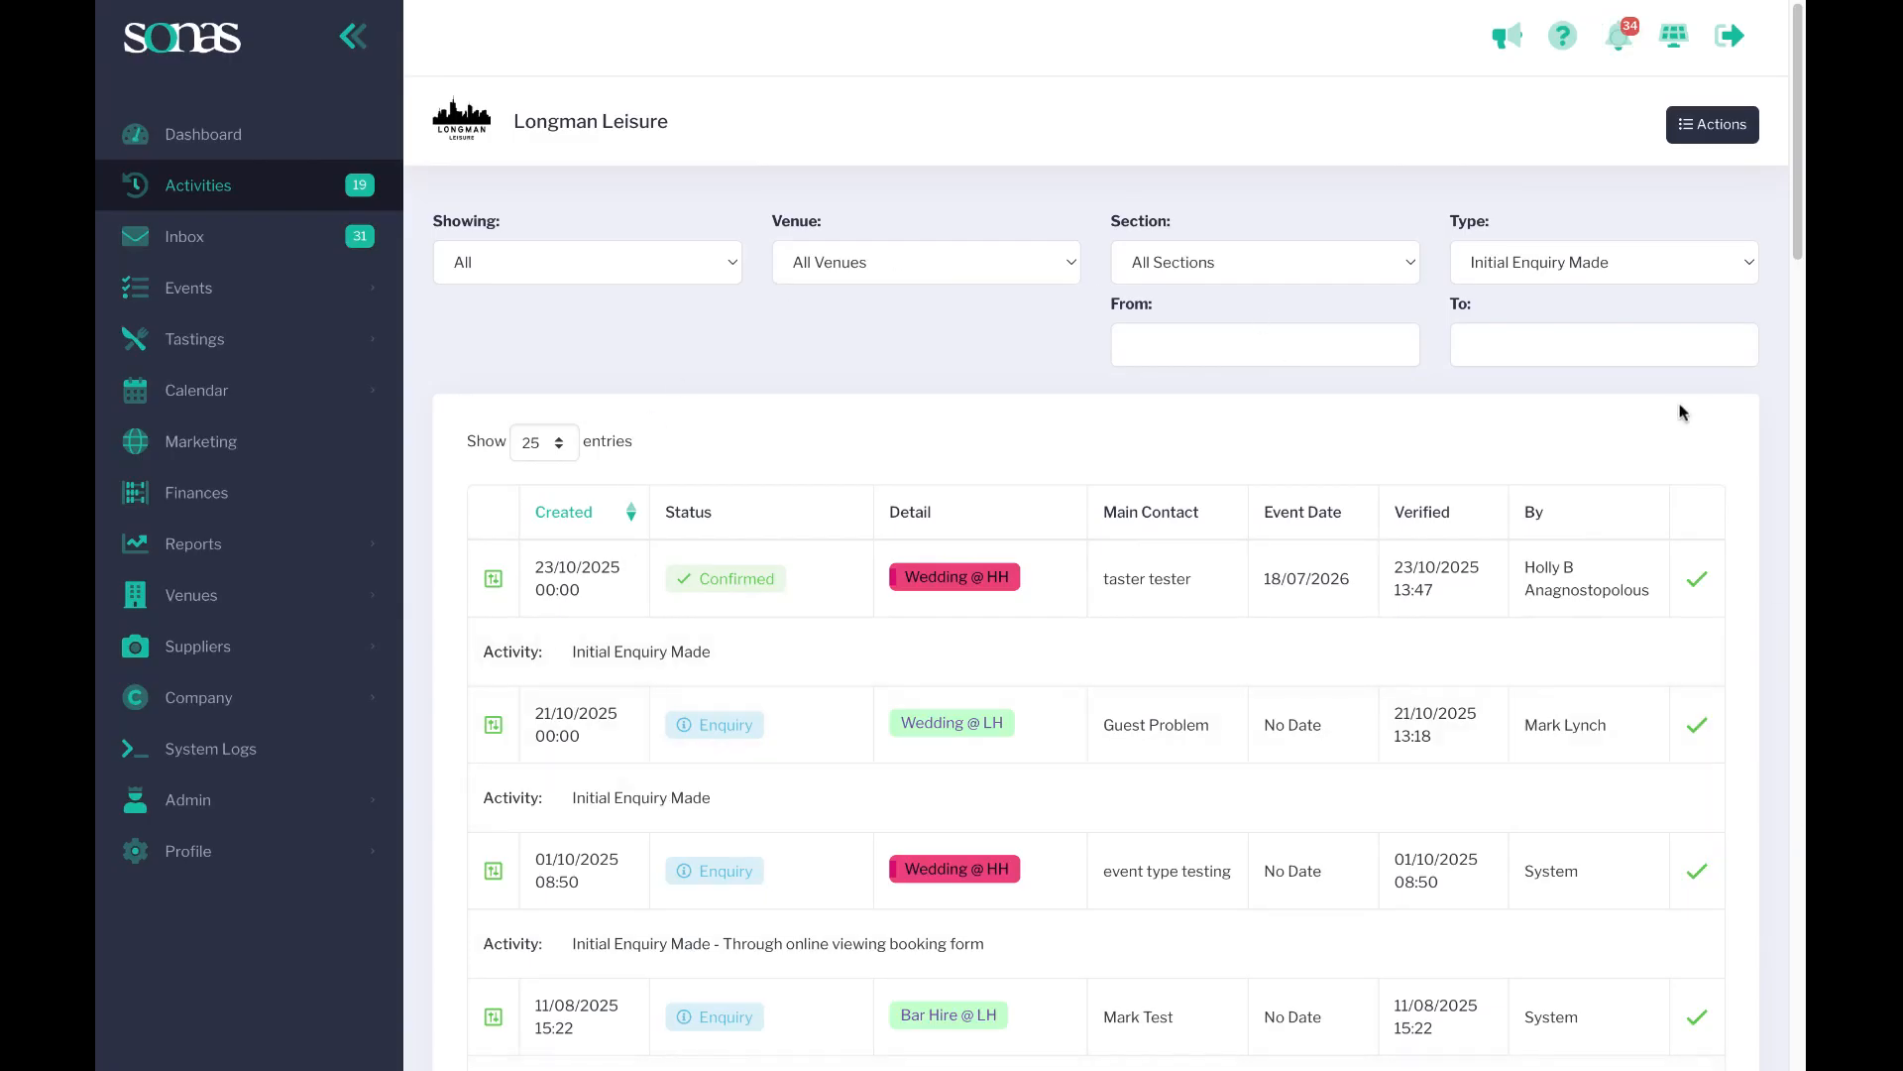
{"action": "left_click", "coordinate": [1712, 125]}
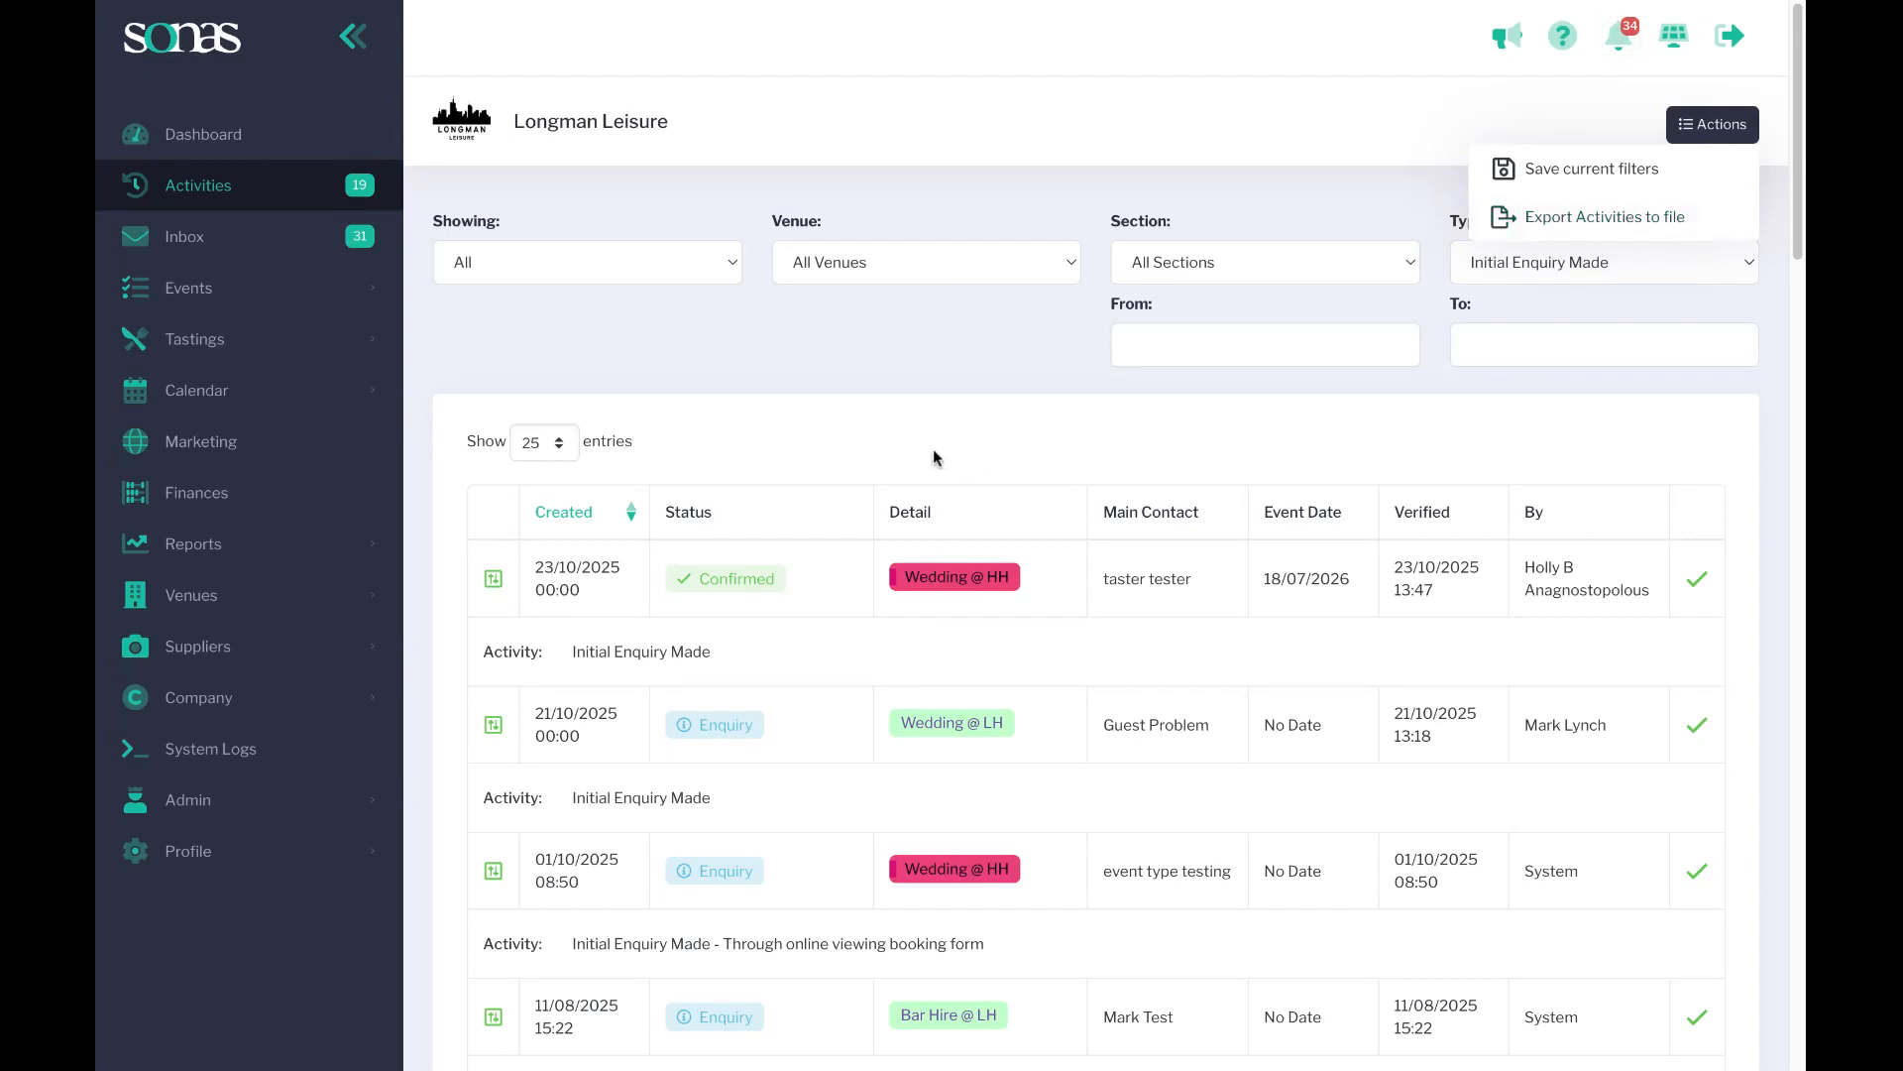
{"action": "left_click", "coordinate": [872, 390]}
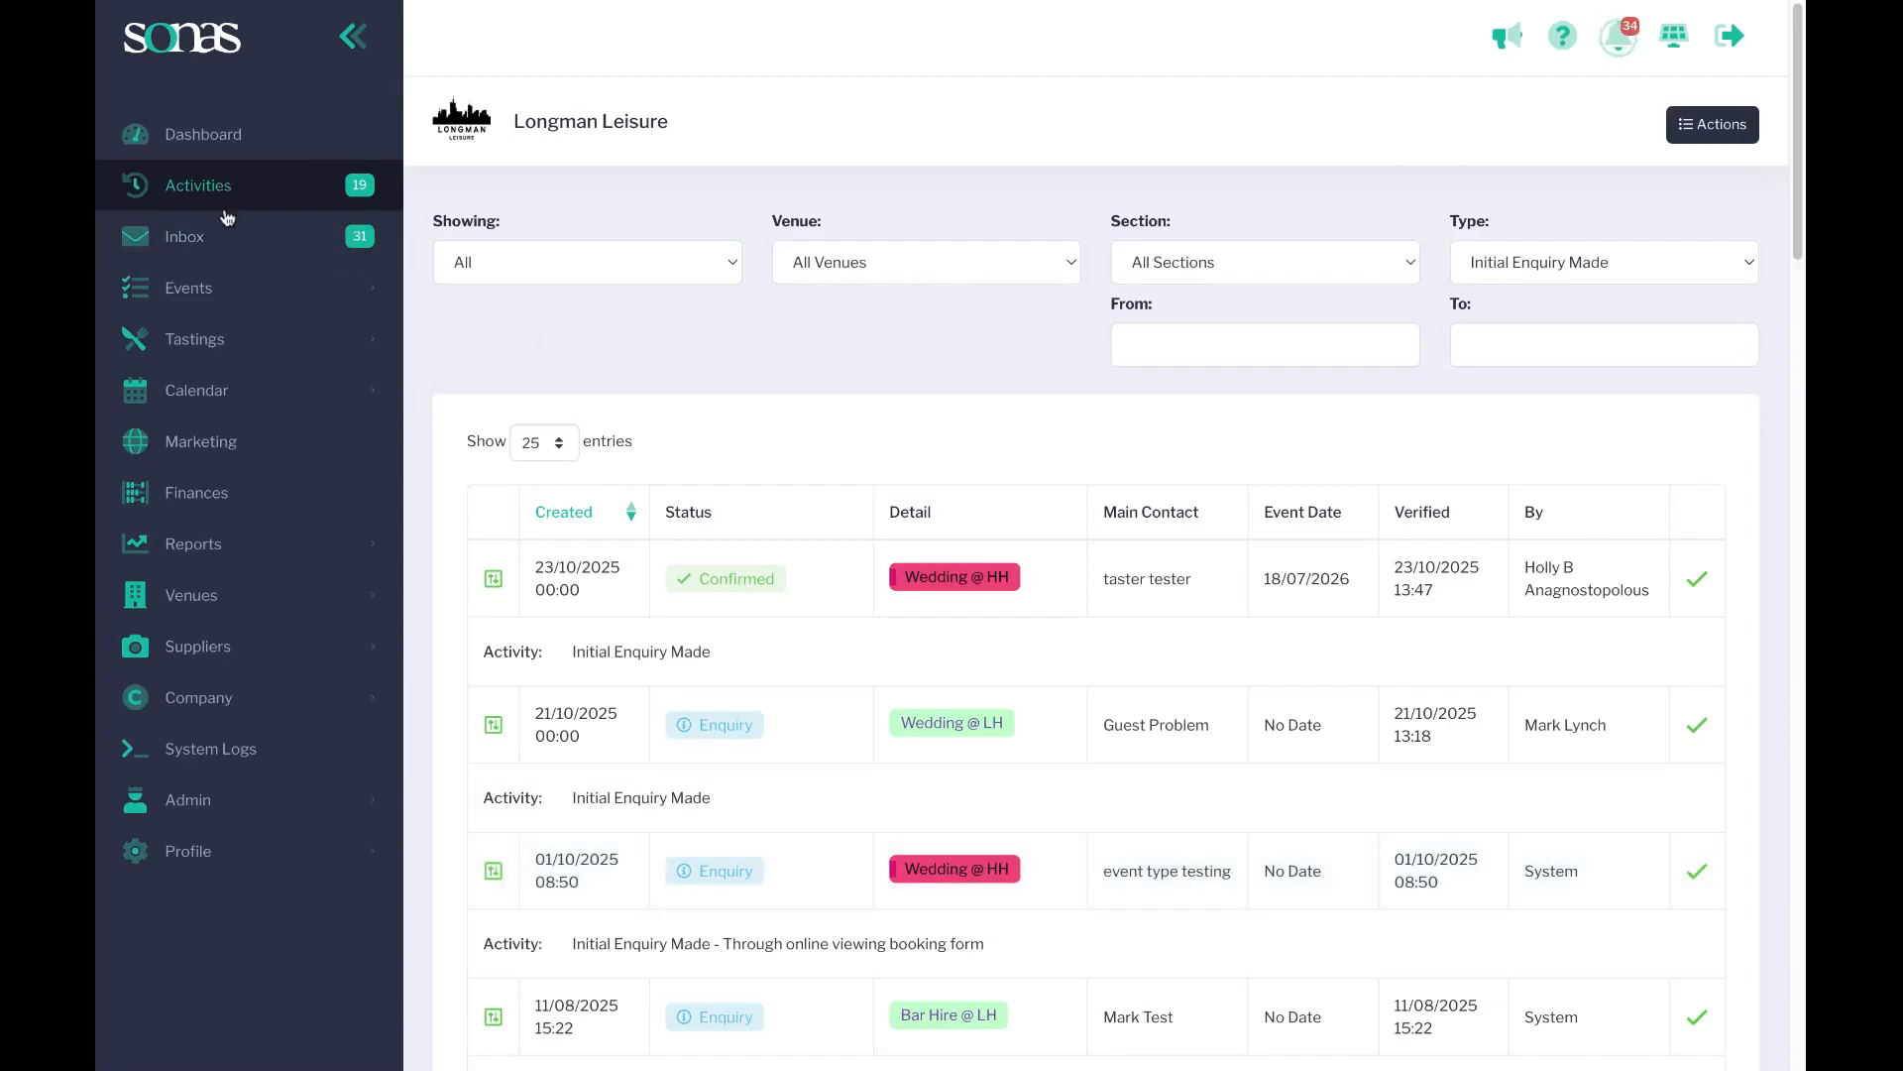
Open the Hotel Holly venue's general settings and go to its Activity Setup section.
{"action": "left_click", "coordinate": [185, 592]}
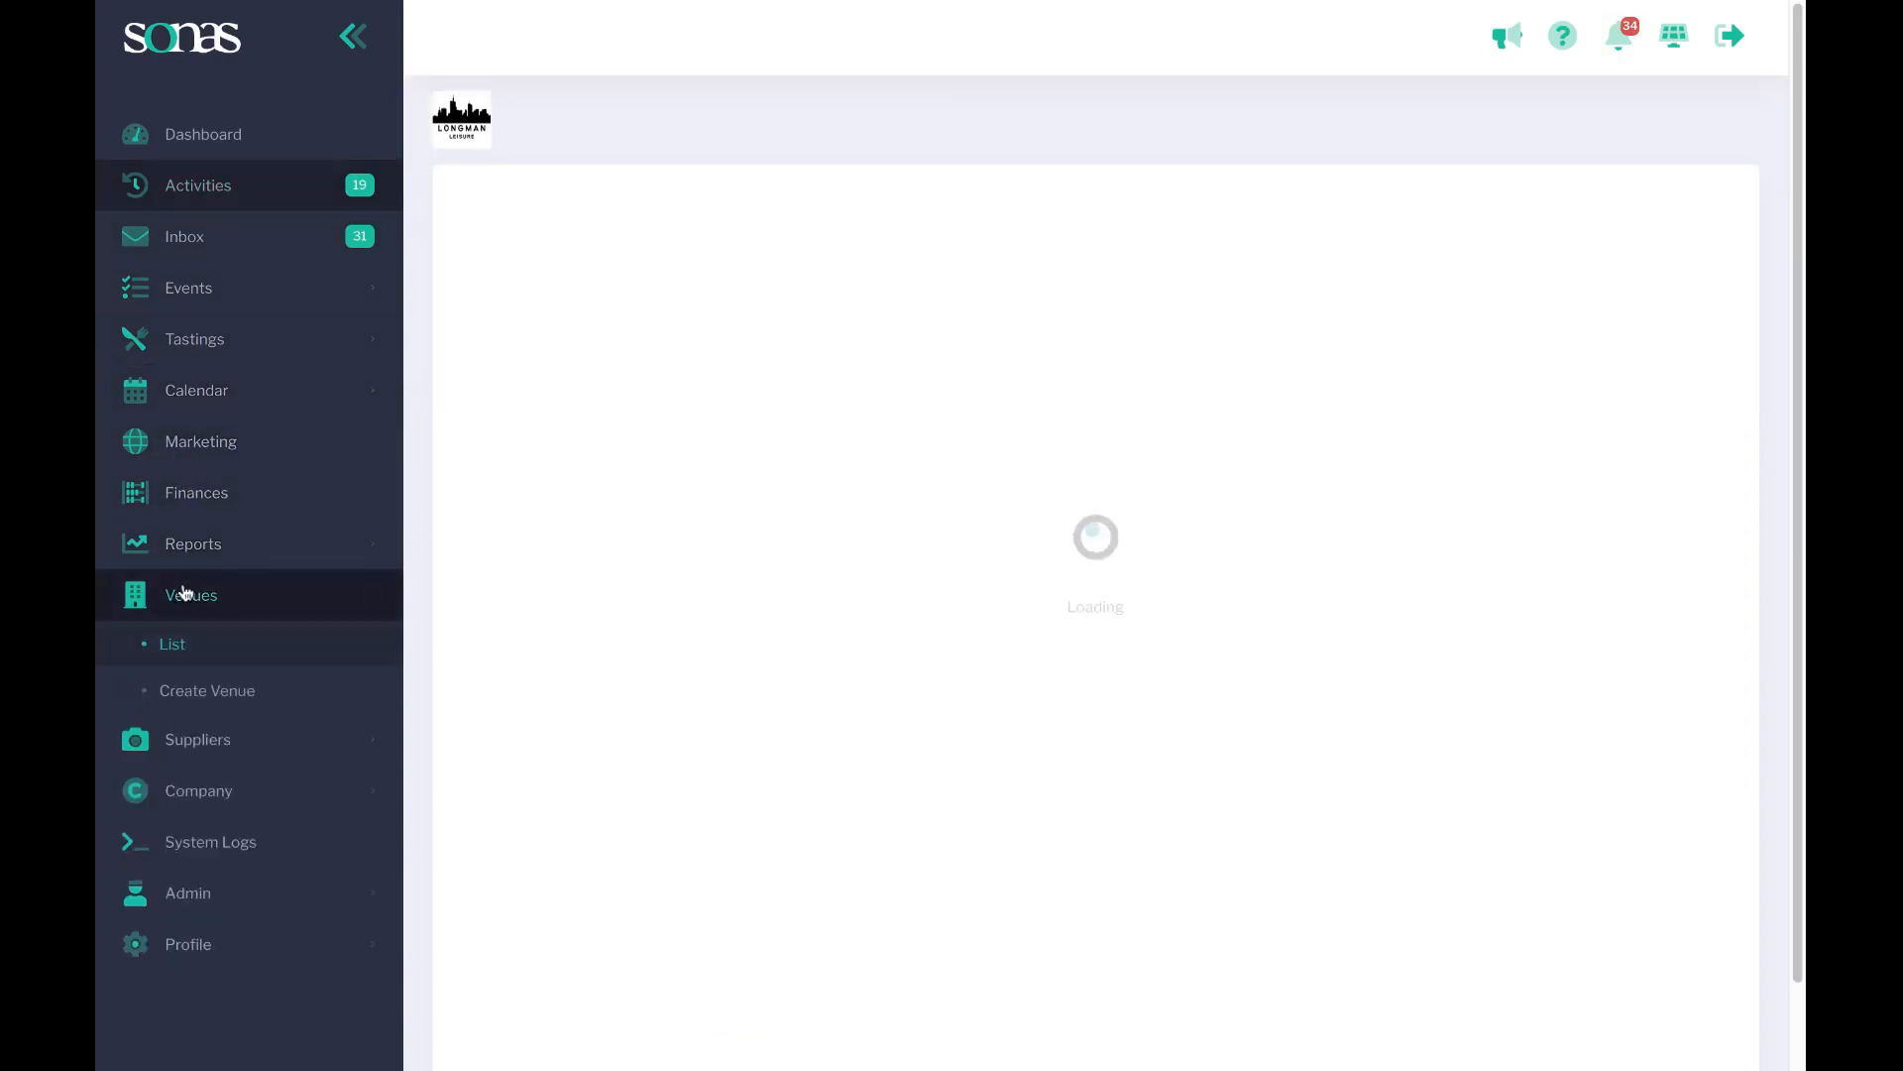
{"action": "left_click", "coordinate": [588, 517]}
{"action": "scroll", "coordinate": [208, 333], "scroll_direction": "down", "scroll_amount": 5}
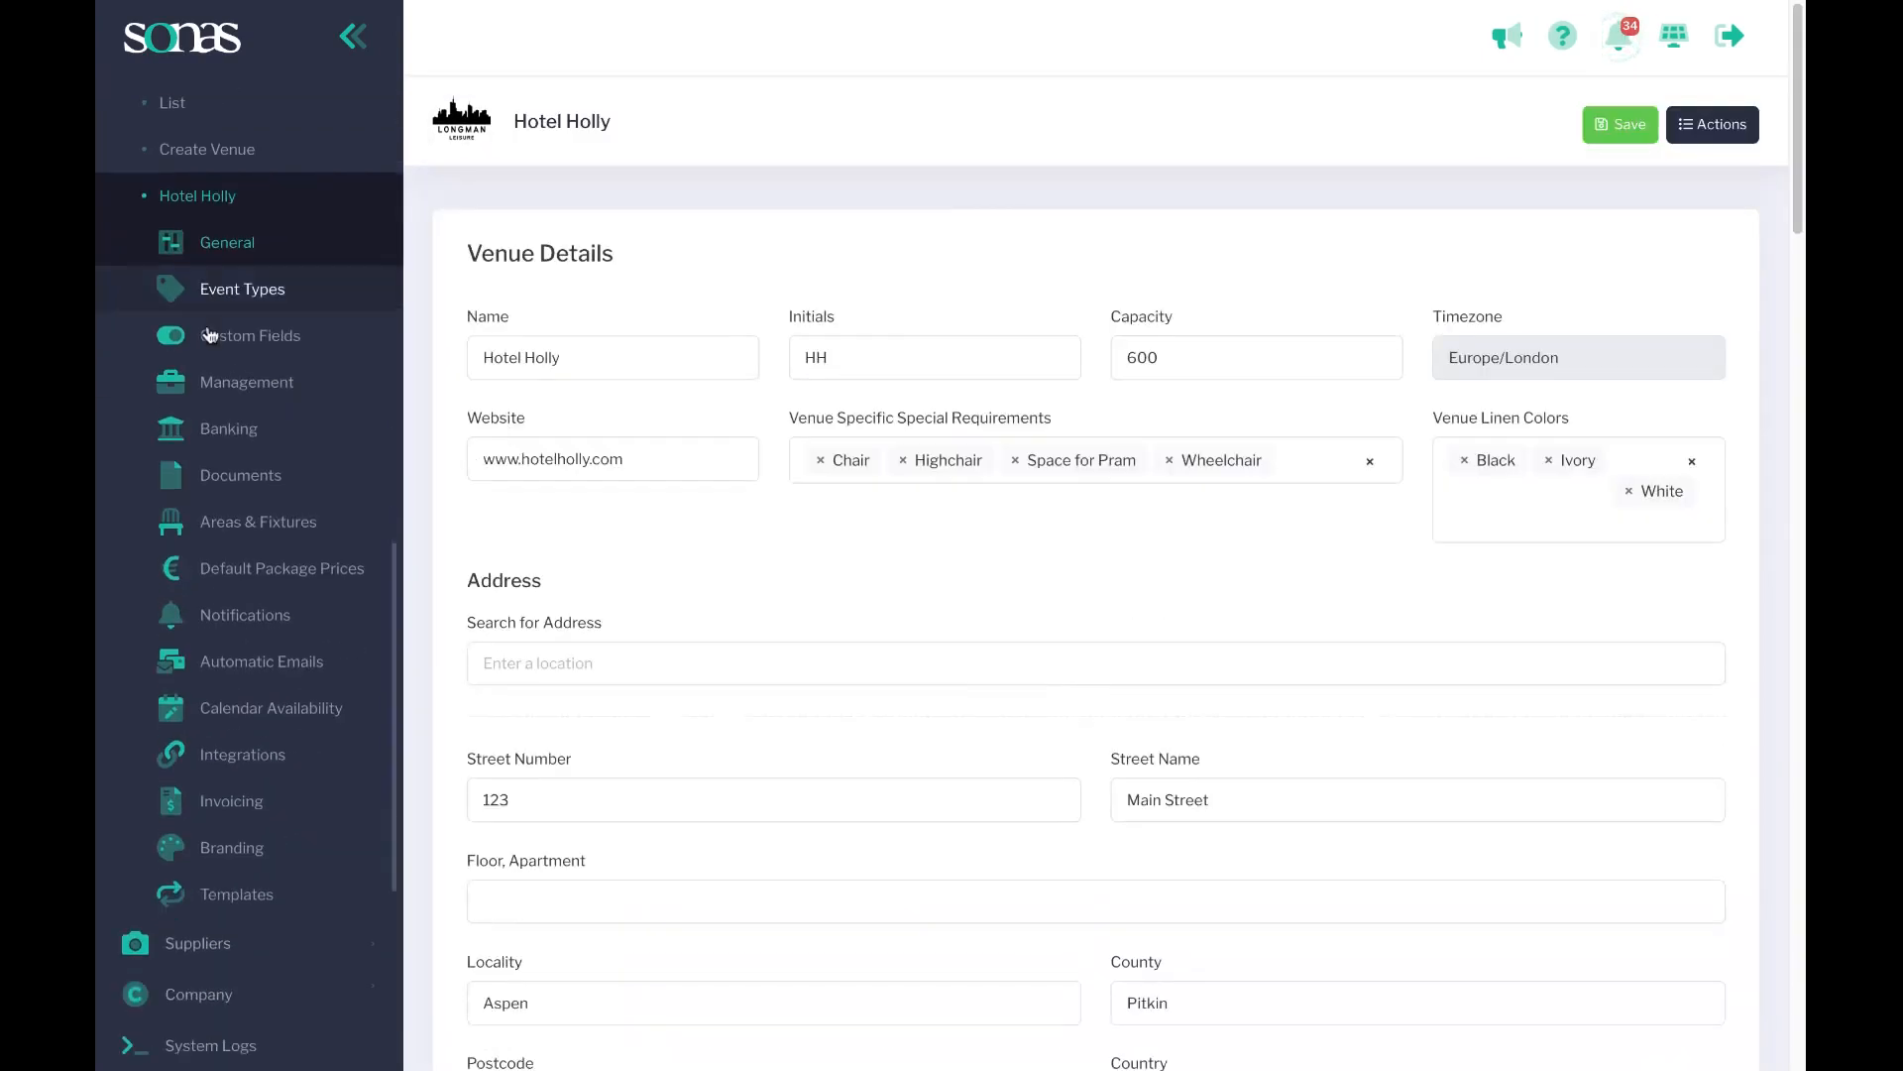
{"action": "scroll", "coordinate": [208, 333], "scroll_direction": "down", "scroll_amount": 2}
{"action": "scroll", "coordinate": [656, 555], "scroll_direction": "down", "scroll_amount": 10}
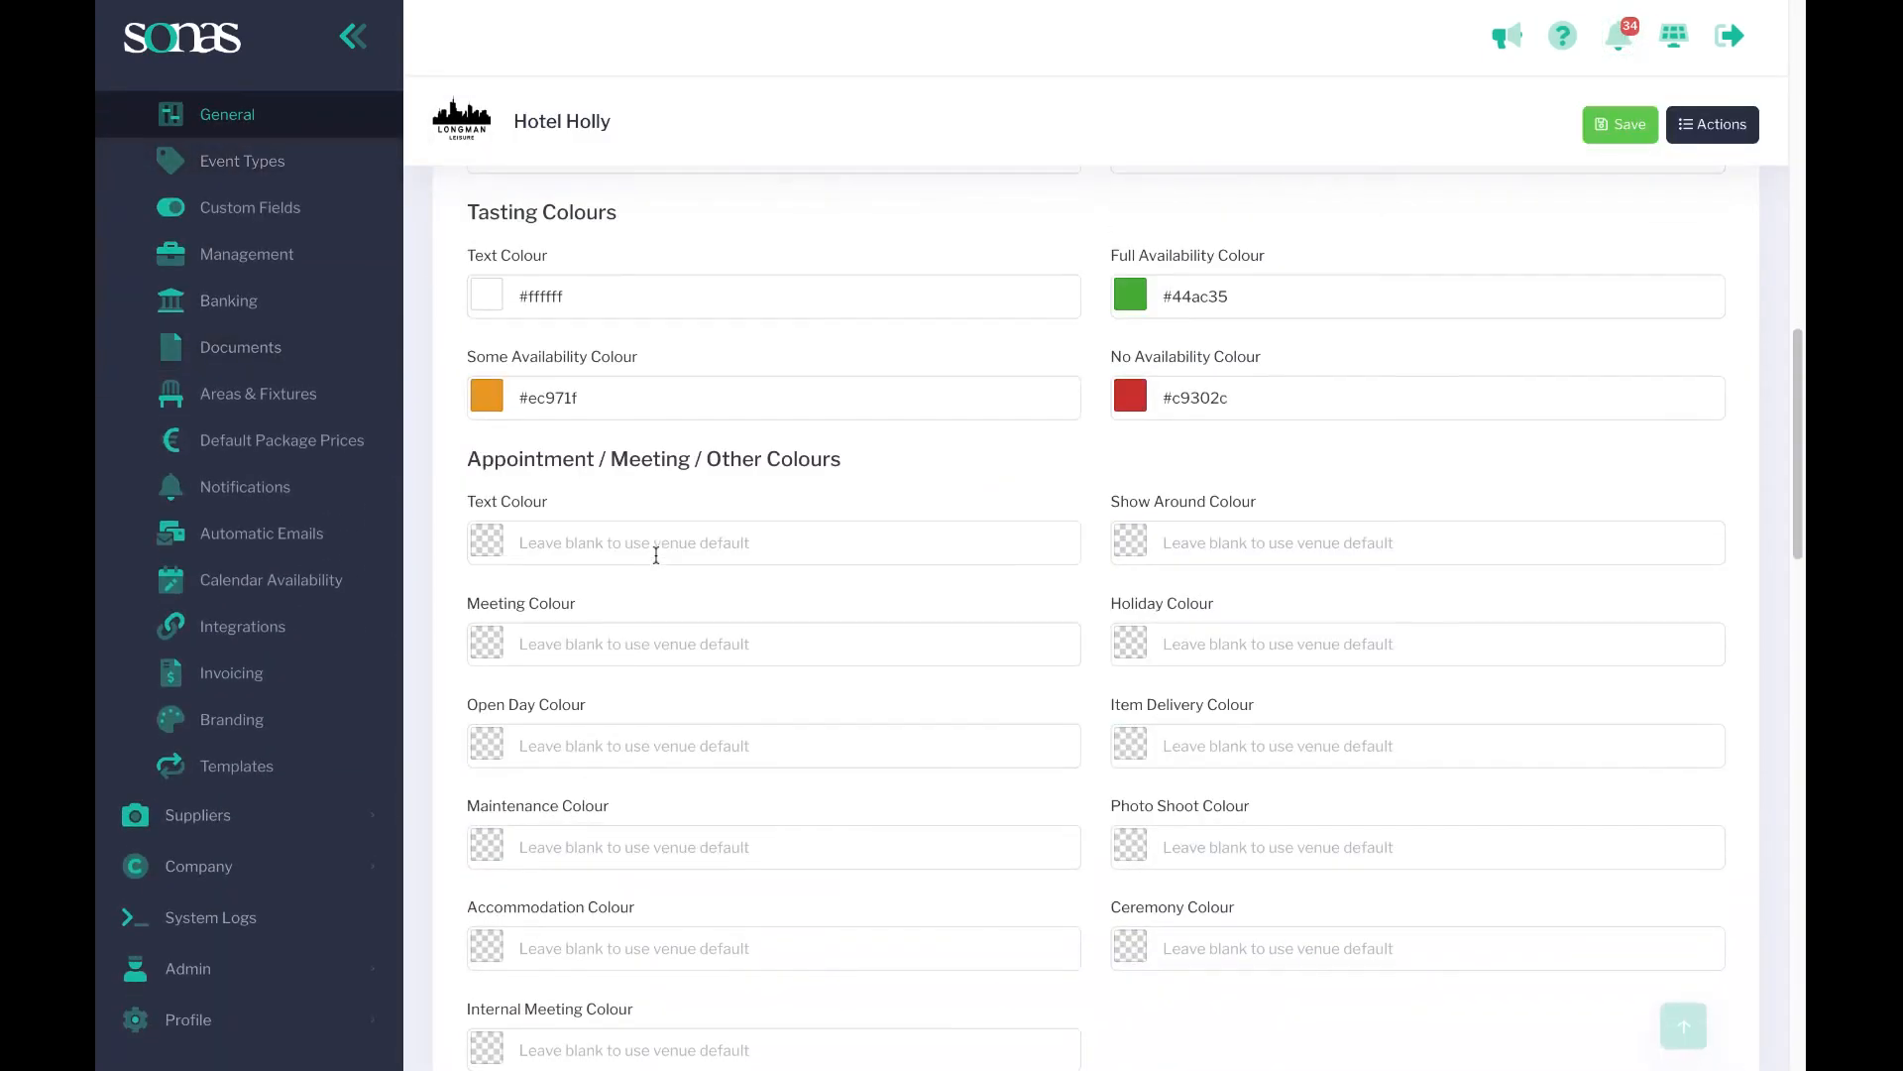
{"action": "scroll", "coordinate": [657, 555], "scroll_direction": "down", "scroll_amount": 15}
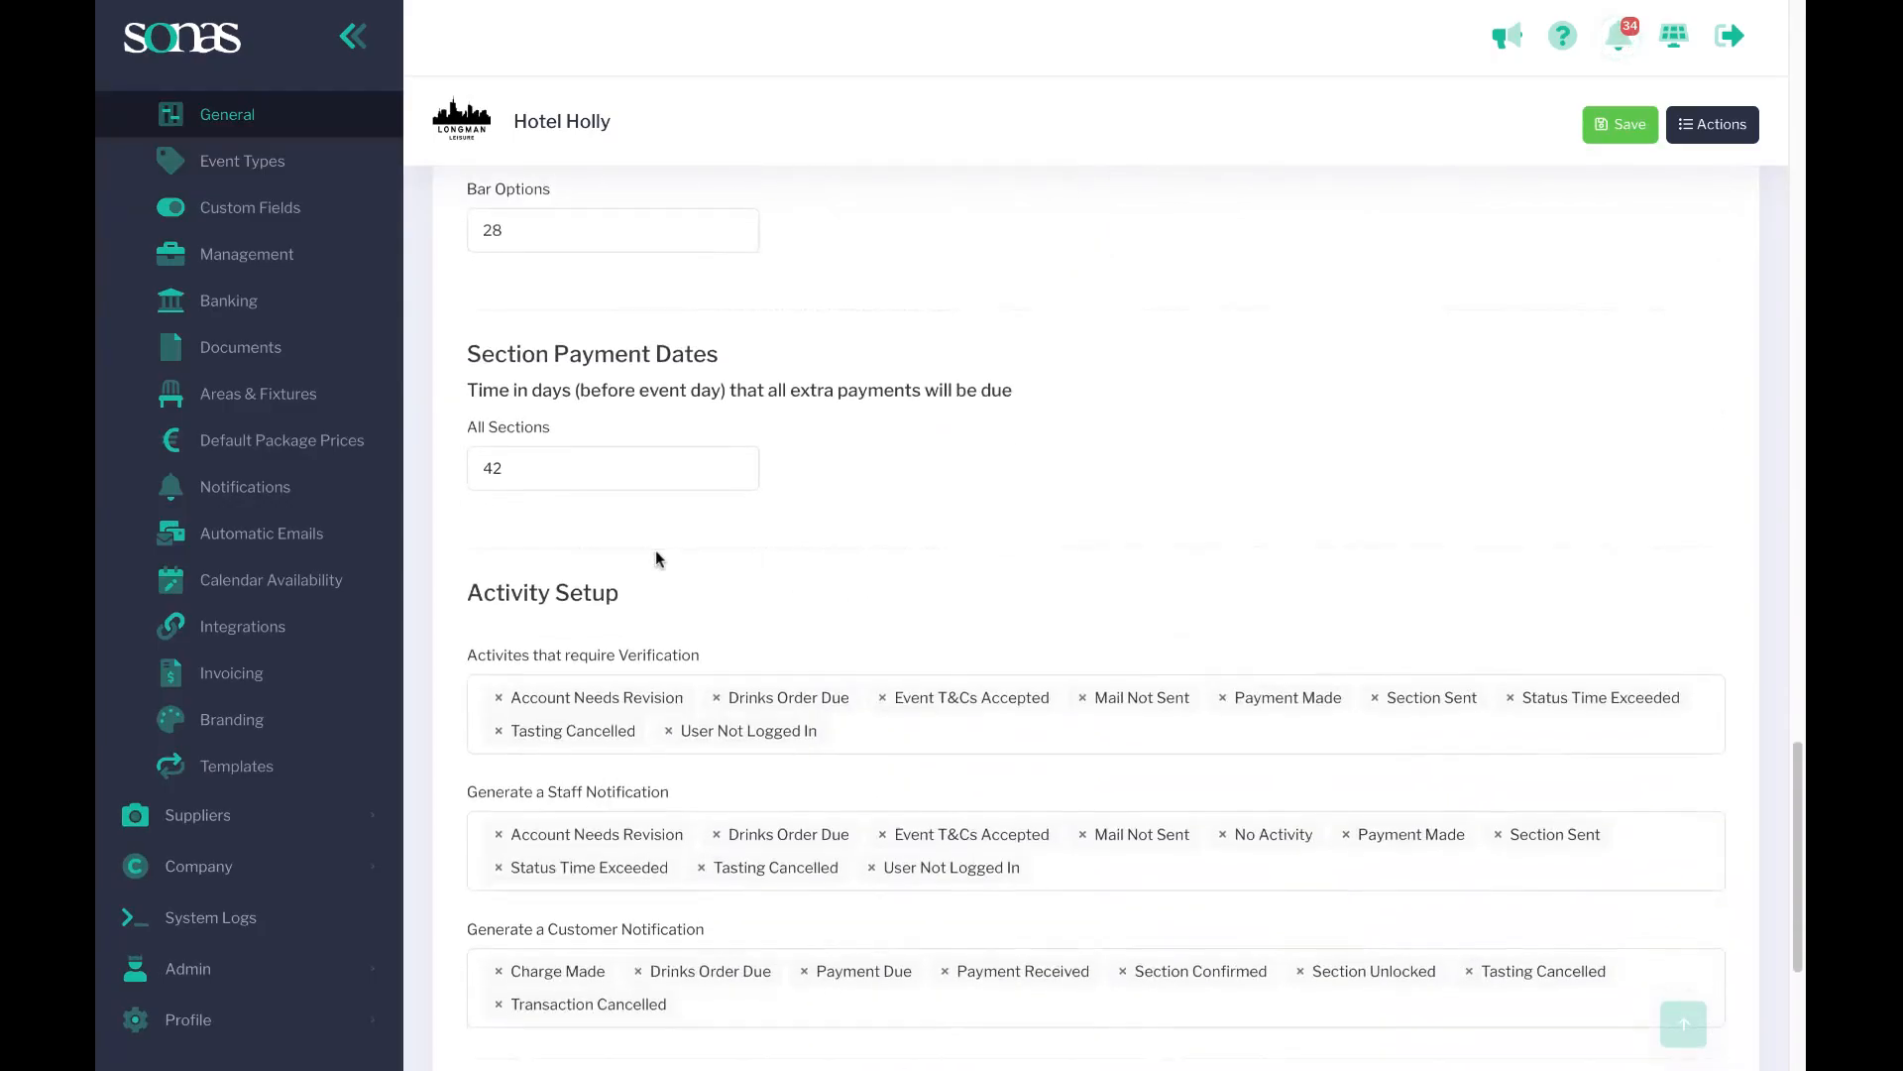
{"action": "scroll", "coordinate": [656, 549], "scroll_direction": "down", "scroll_amount": 3}
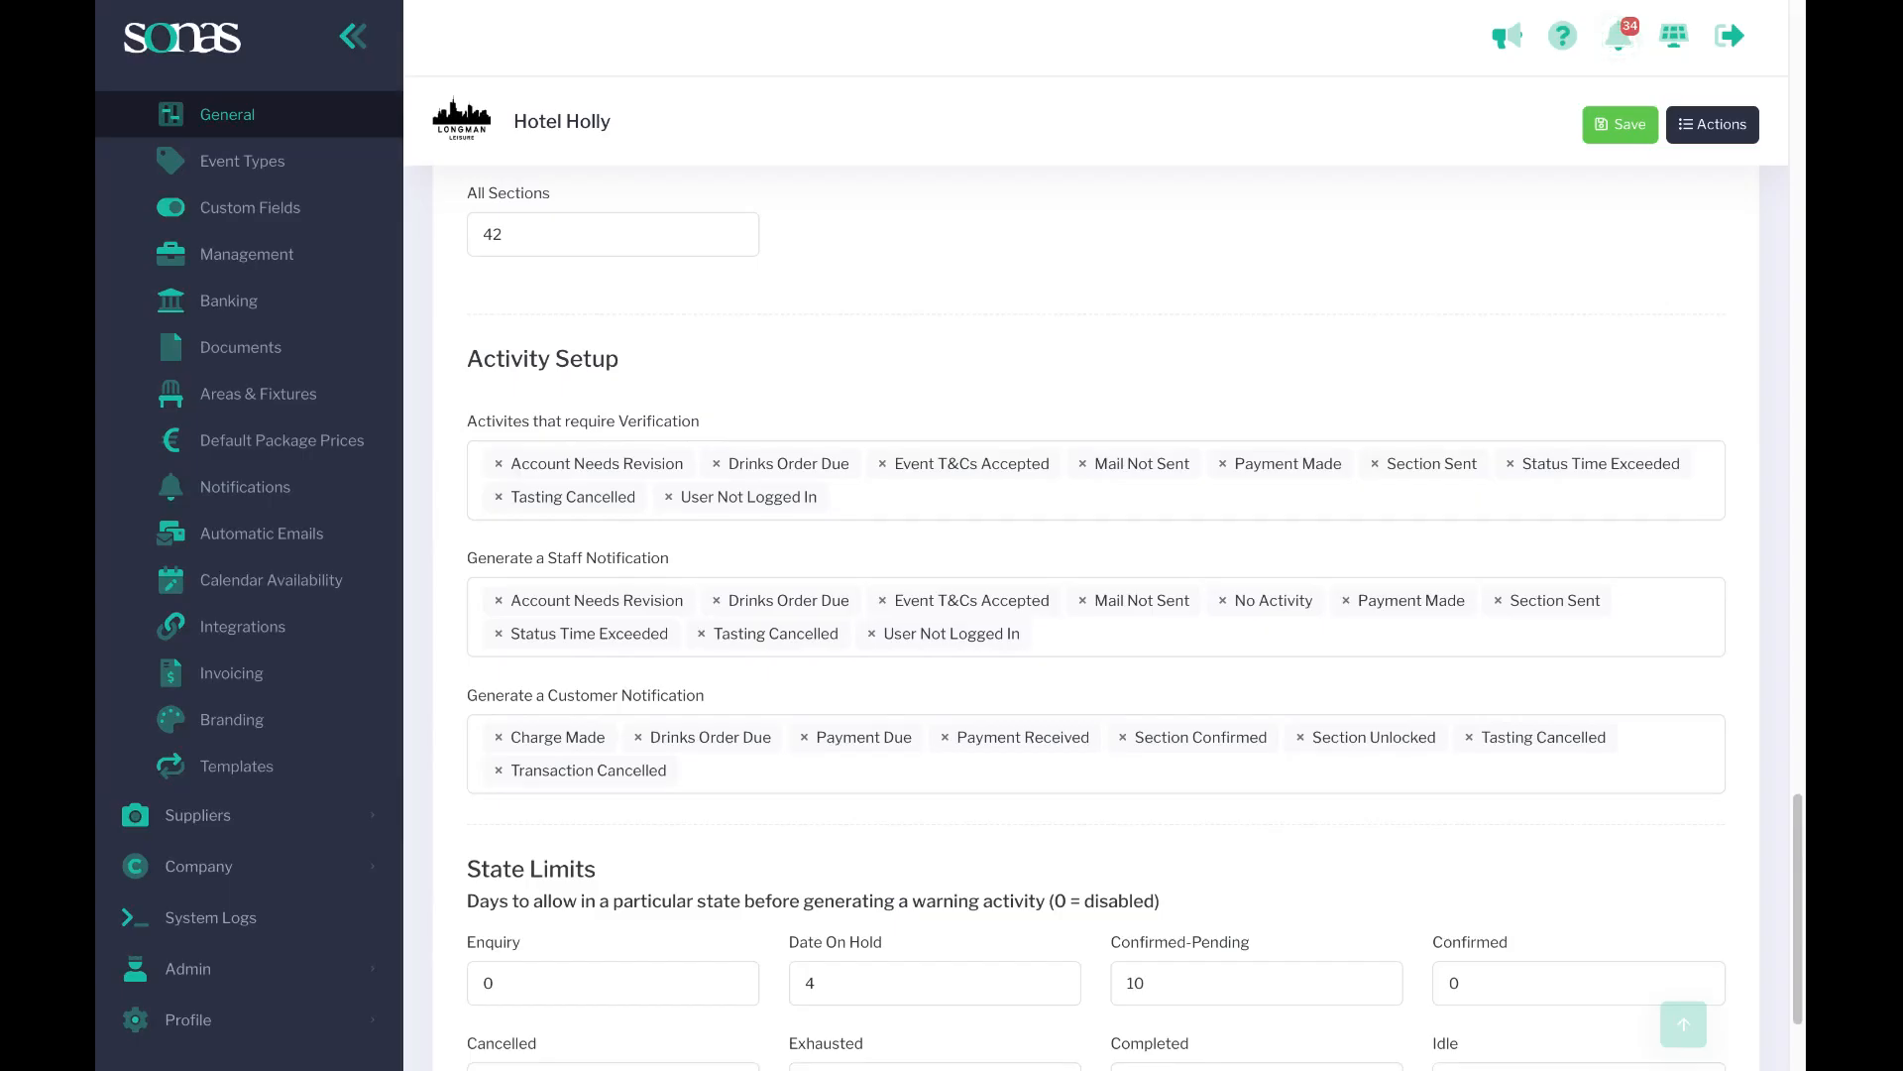
Browse the activity types available for the activities that require verification.
{"action": "left_click", "coordinate": [894, 506]}
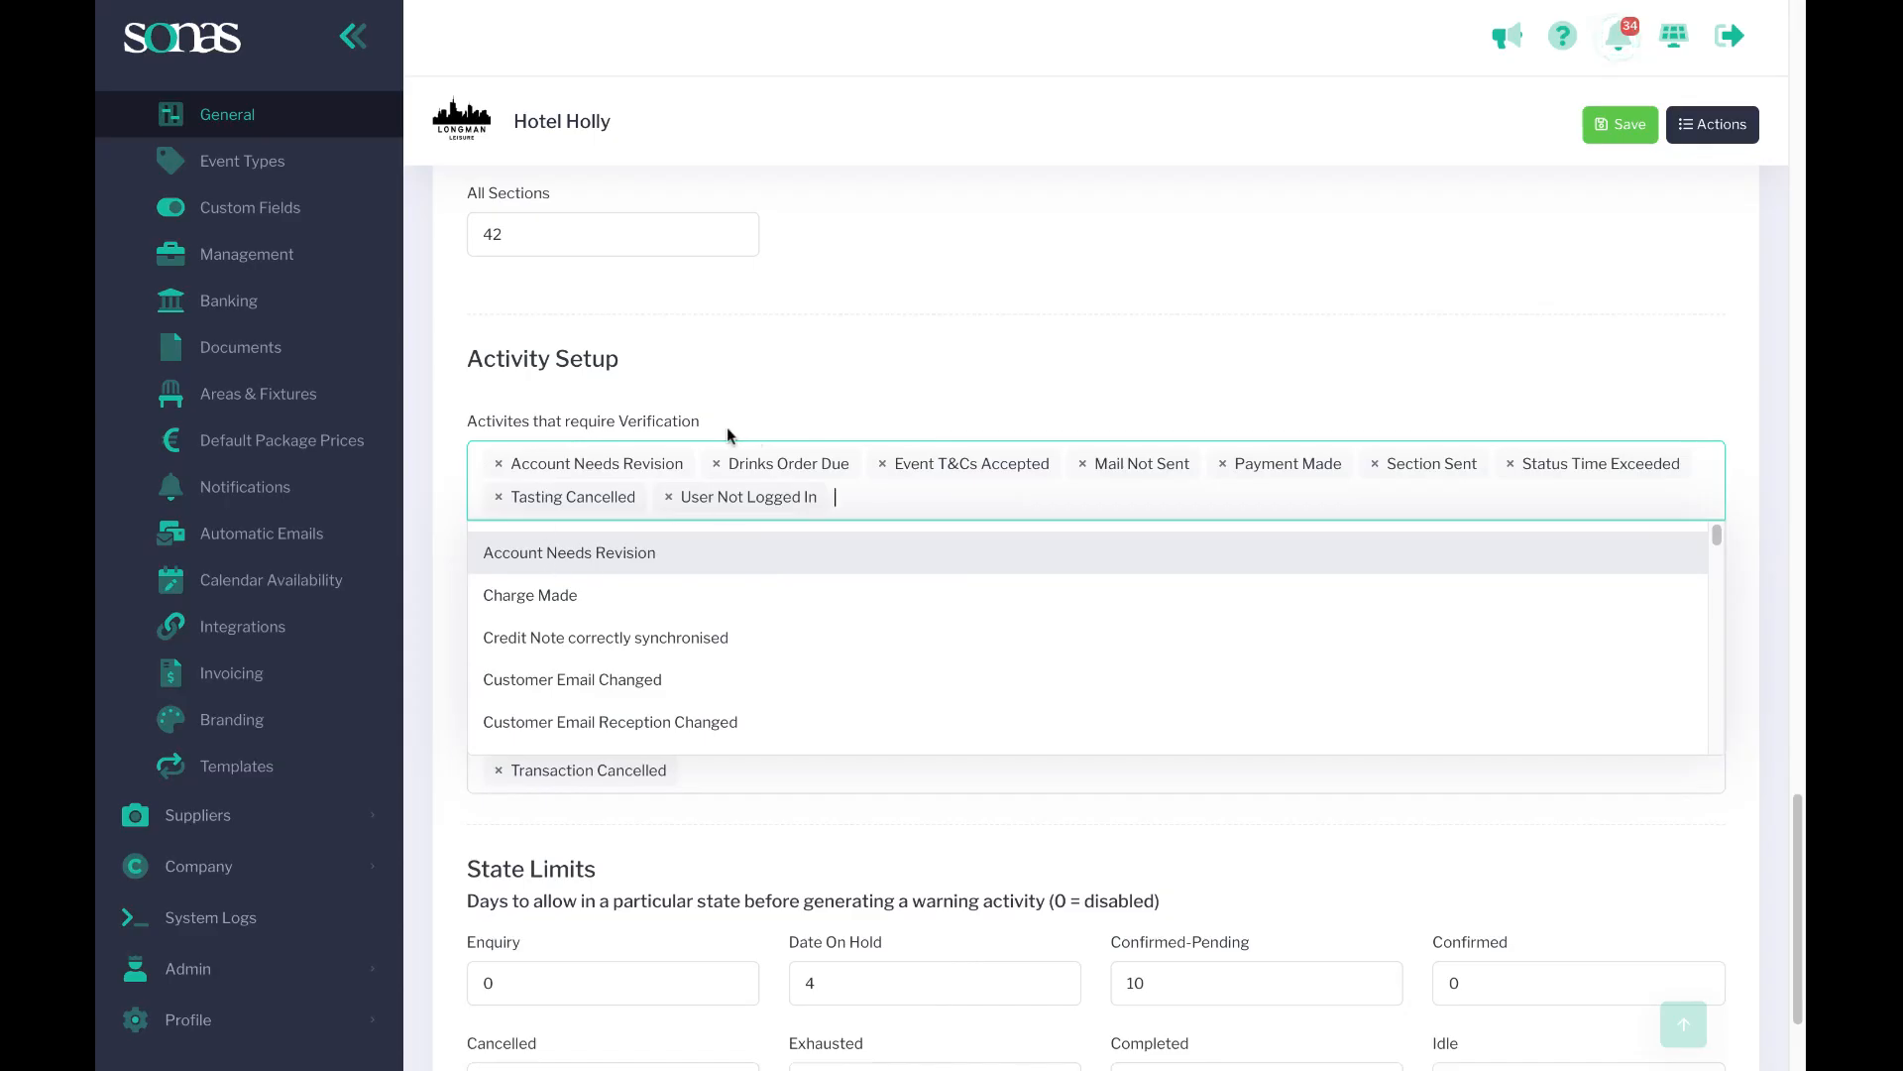
{"action": "scroll", "coordinate": [727, 426], "scroll_direction": "up", "scroll_amount": 2}
{"action": "scroll", "coordinate": [276, 396], "scroll_direction": "up", "scroll_amount": 6}
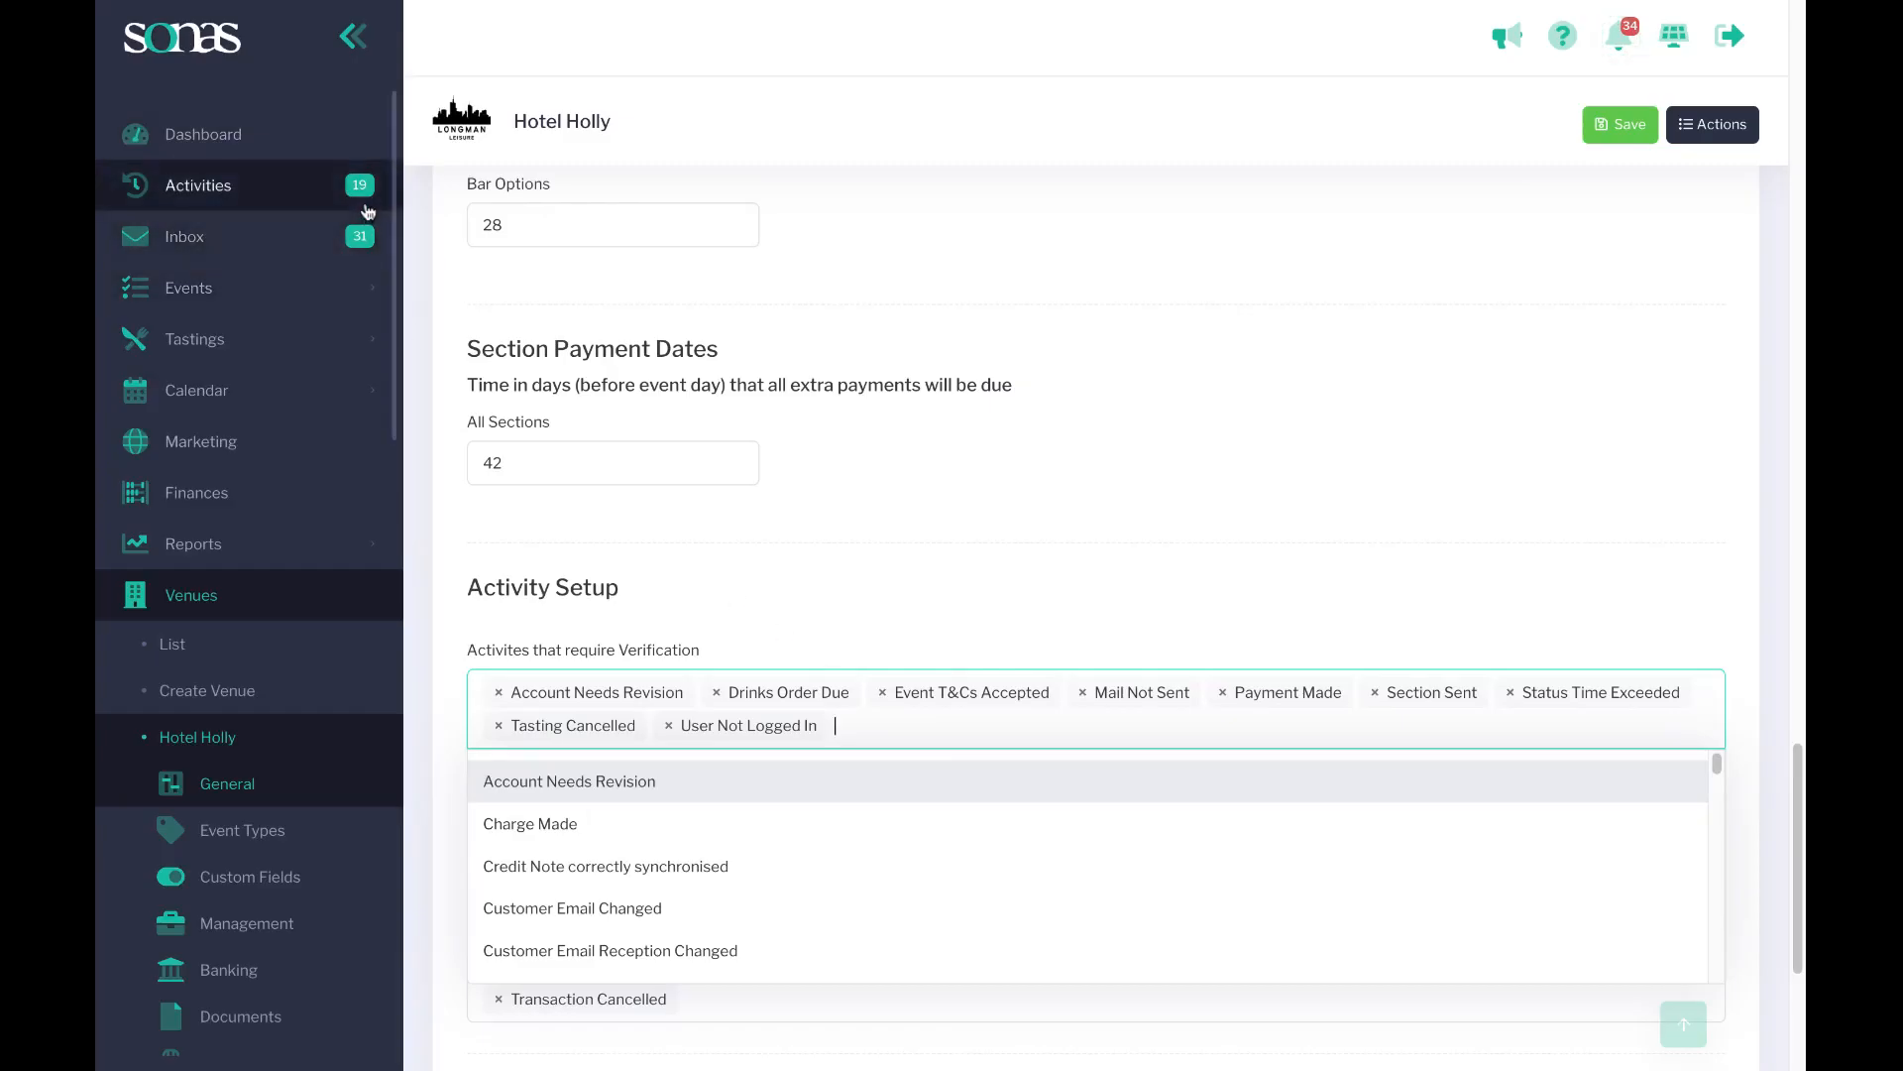
{"action": "scroll", "coordinate": [880, 674], "scroll_direction": "down", "scroll_amount": 1}
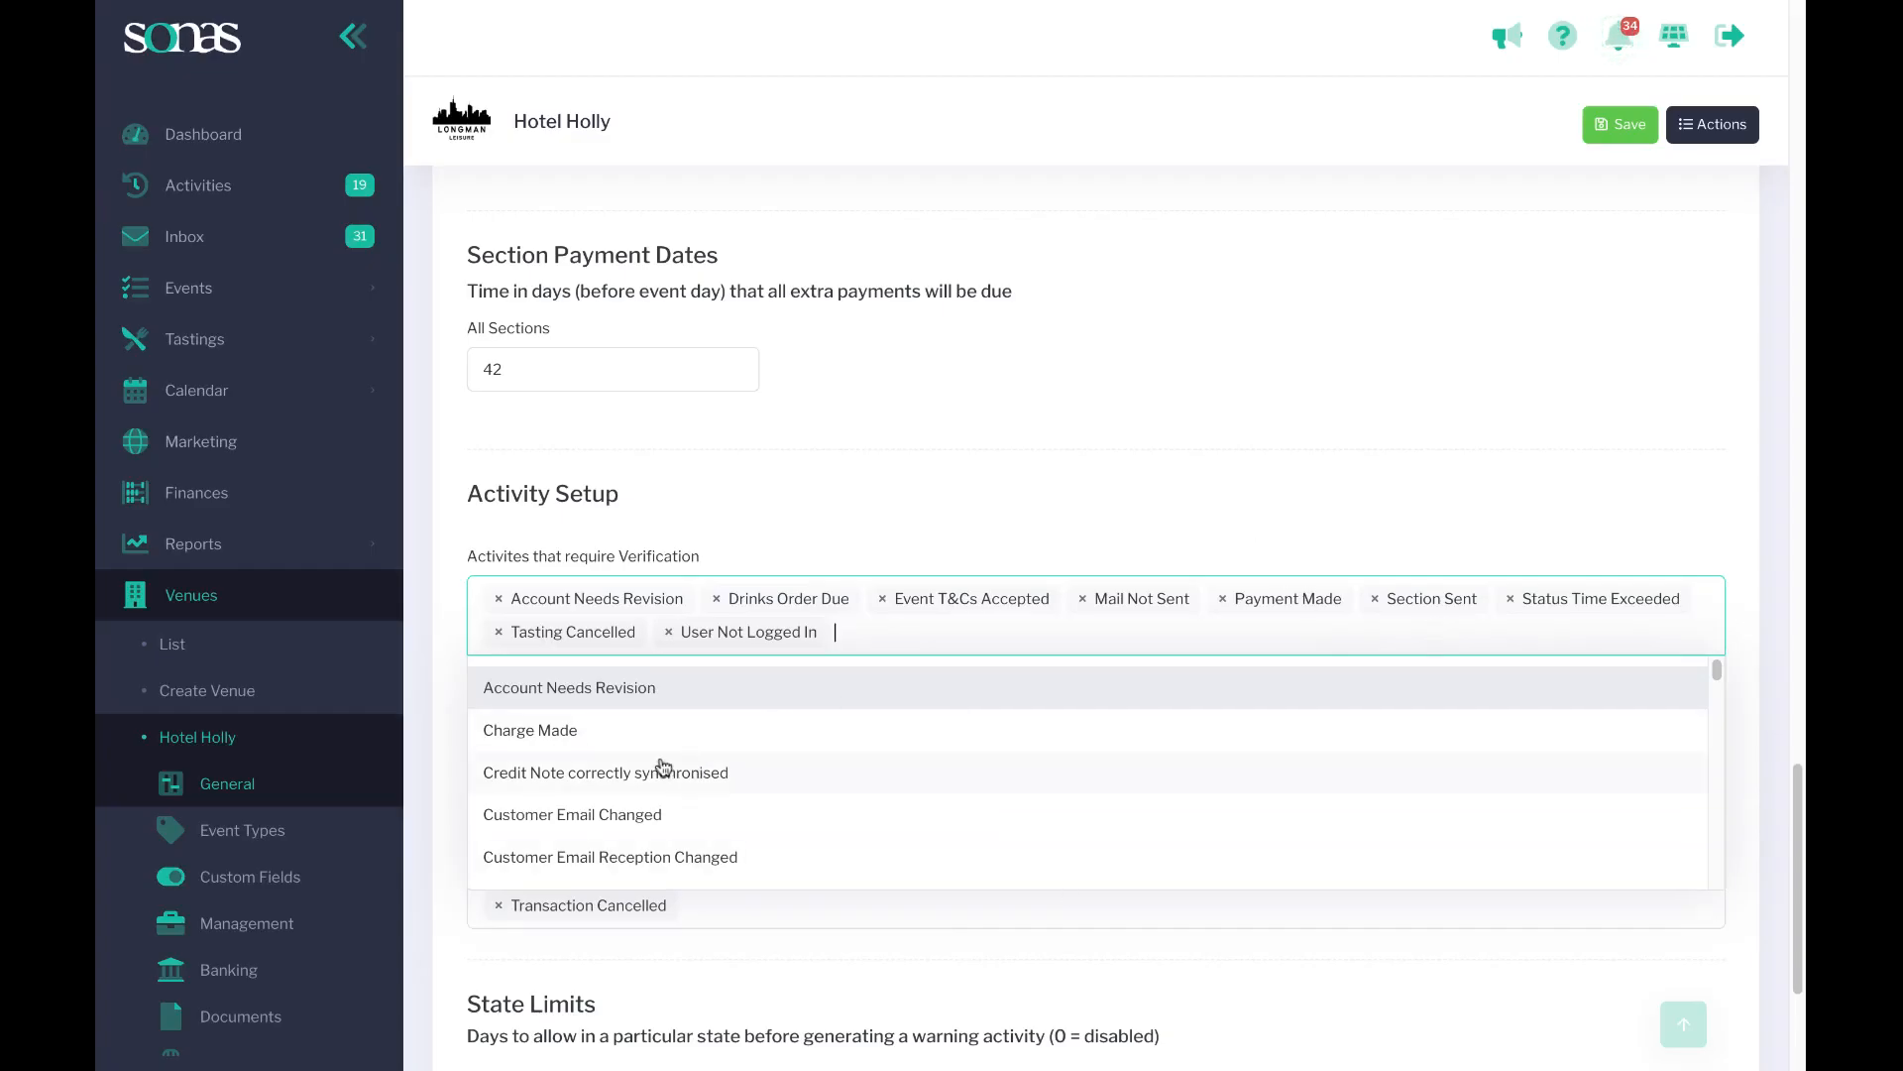
{"action": "scroll", "coordinate": [563, 797], "scroll_direction": "down", "scroll_amount": 3}
{"action": "scroll", "coordinate": [615, 796], "scroll_direction": "down", "scroll_amount": 15}
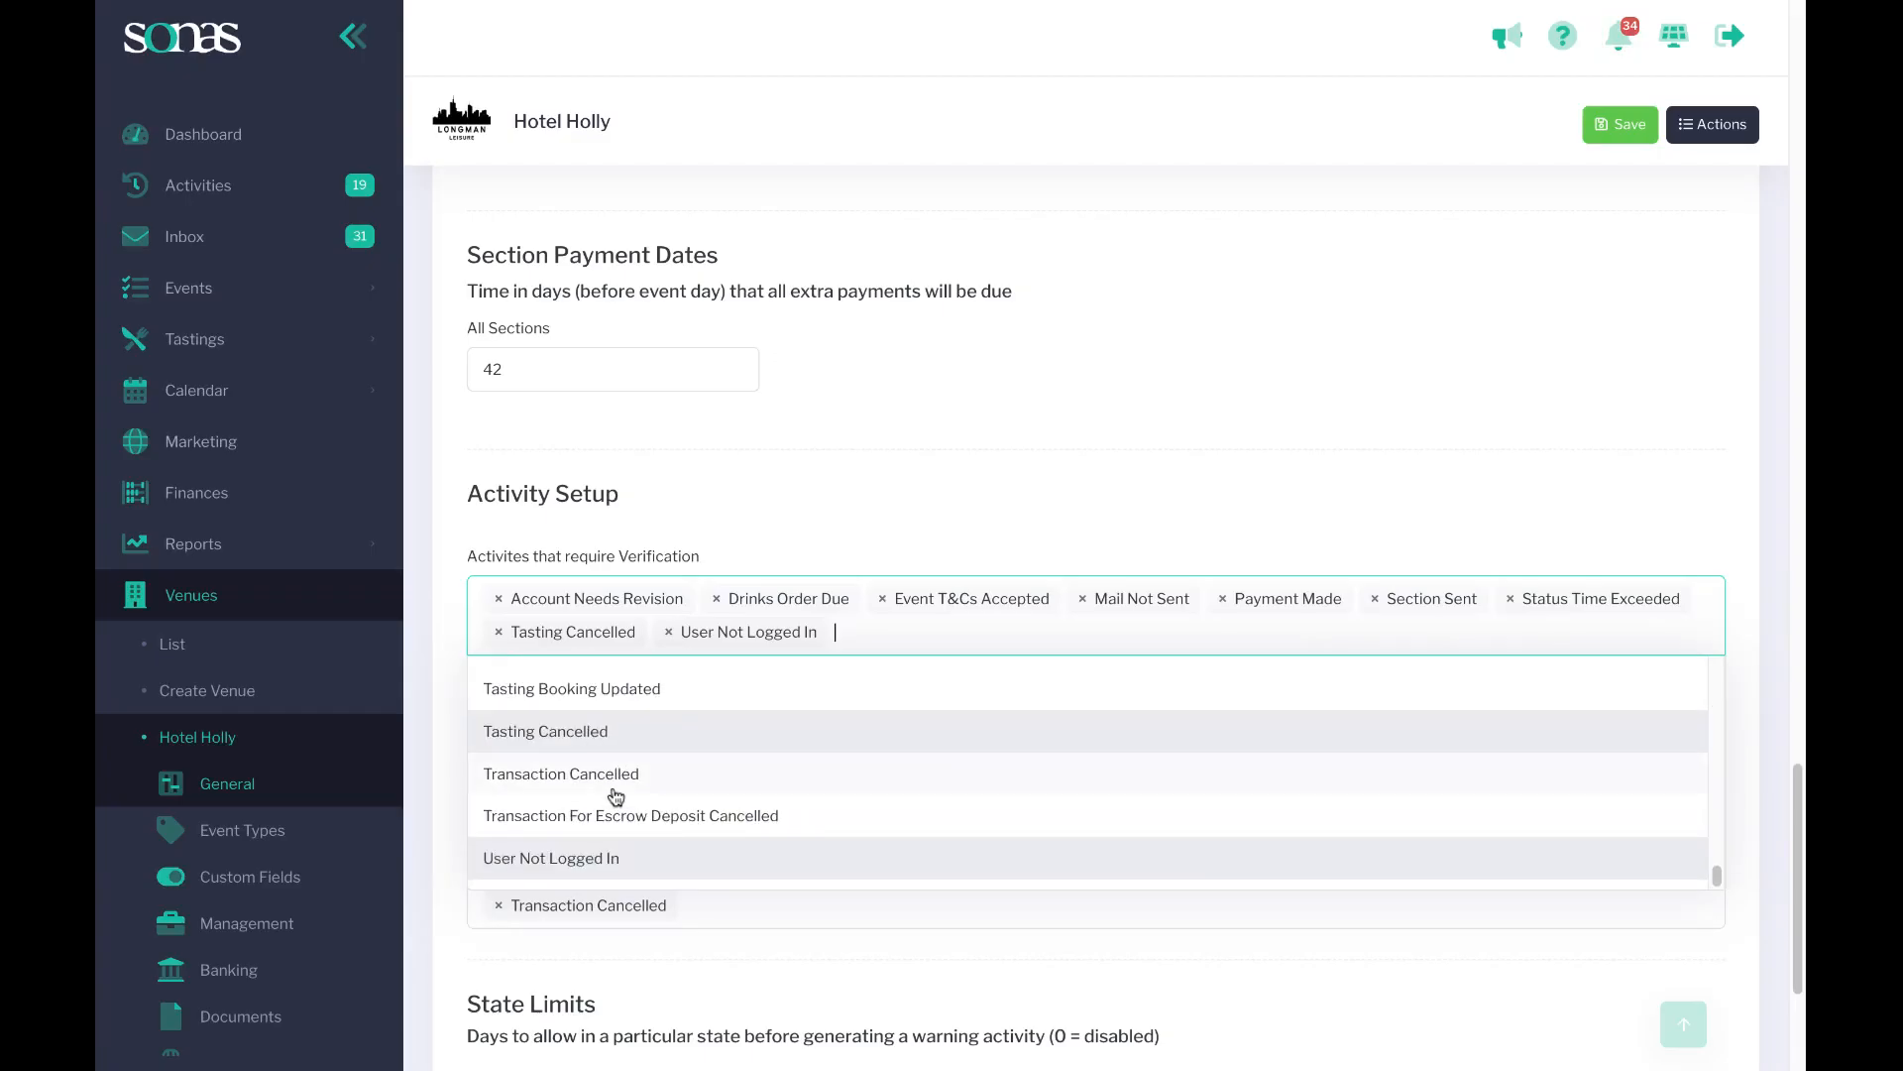
{"action": "left_click", "coordinate": [812, 494]}
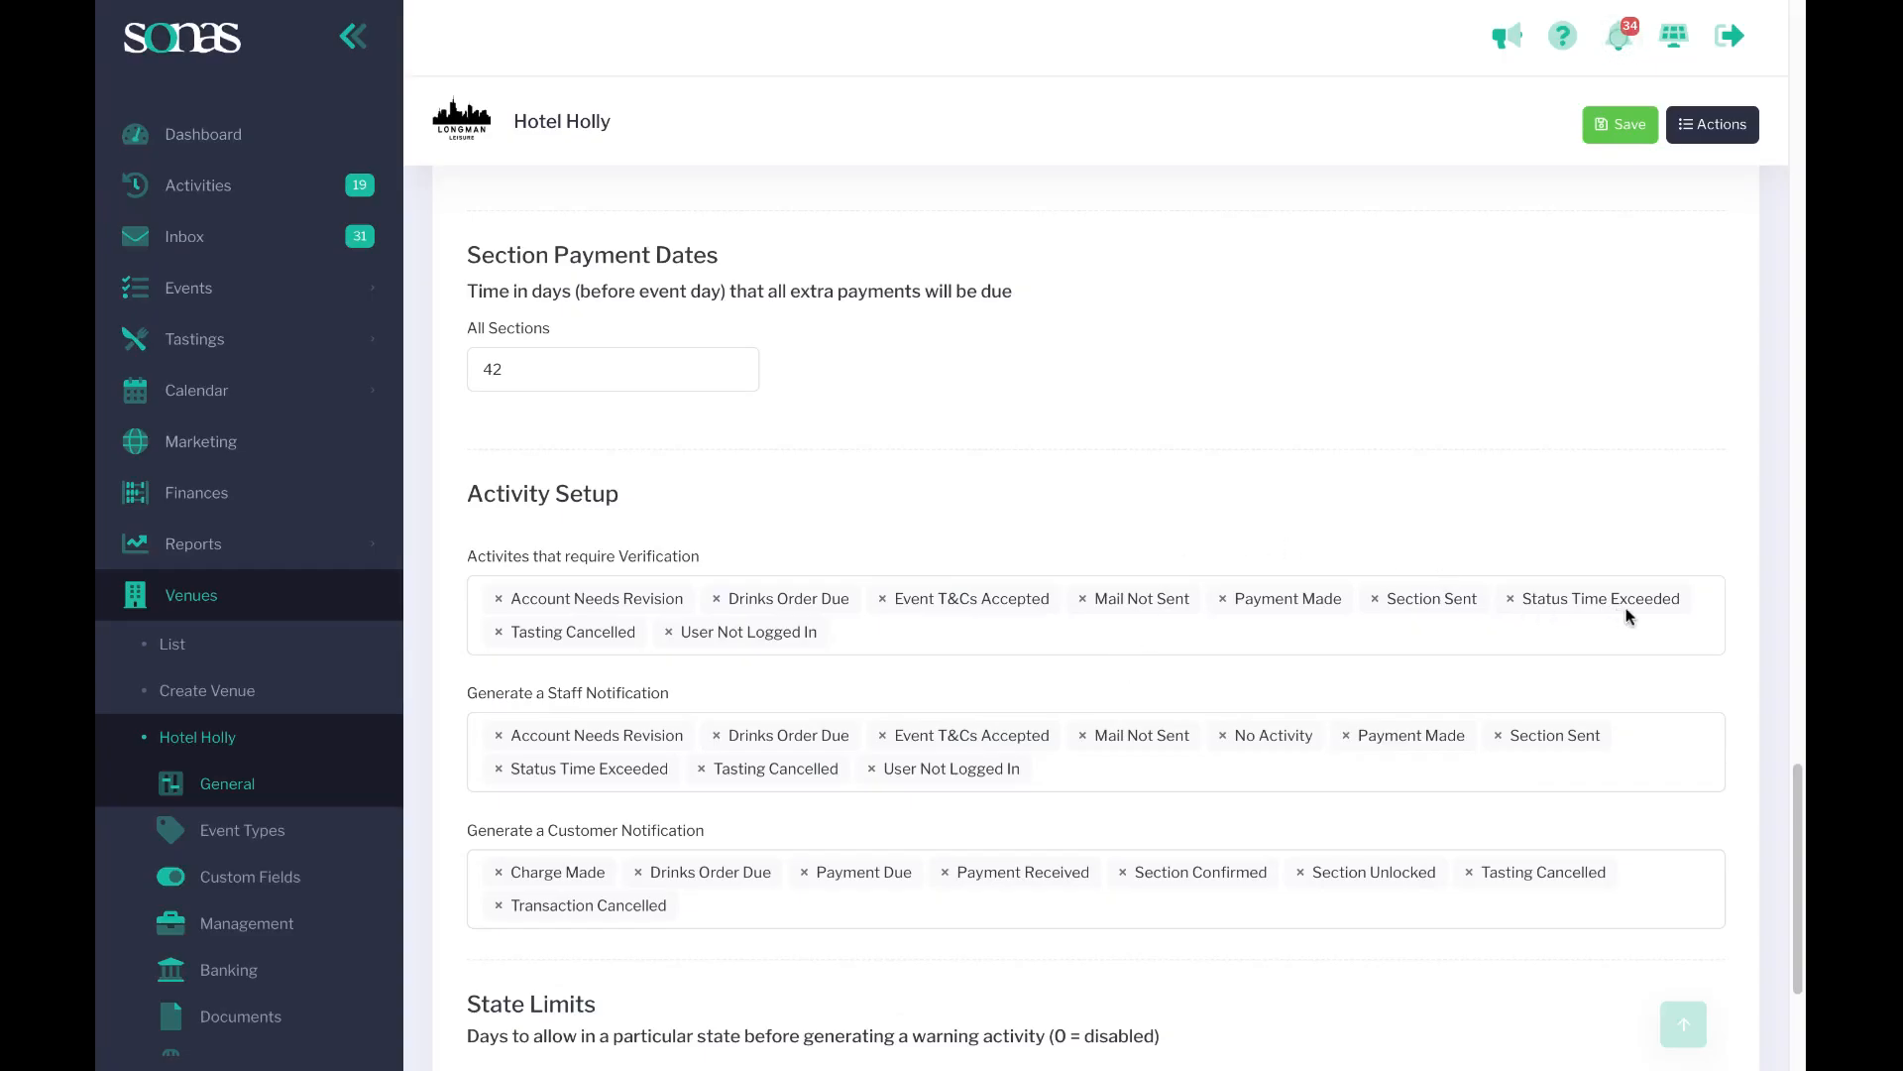
Add No Activity to the activities that require verification.
{"action": "scroll", "coordinate": [1419, 618], "scroll_direction": "down", "scroll_amount": 3}
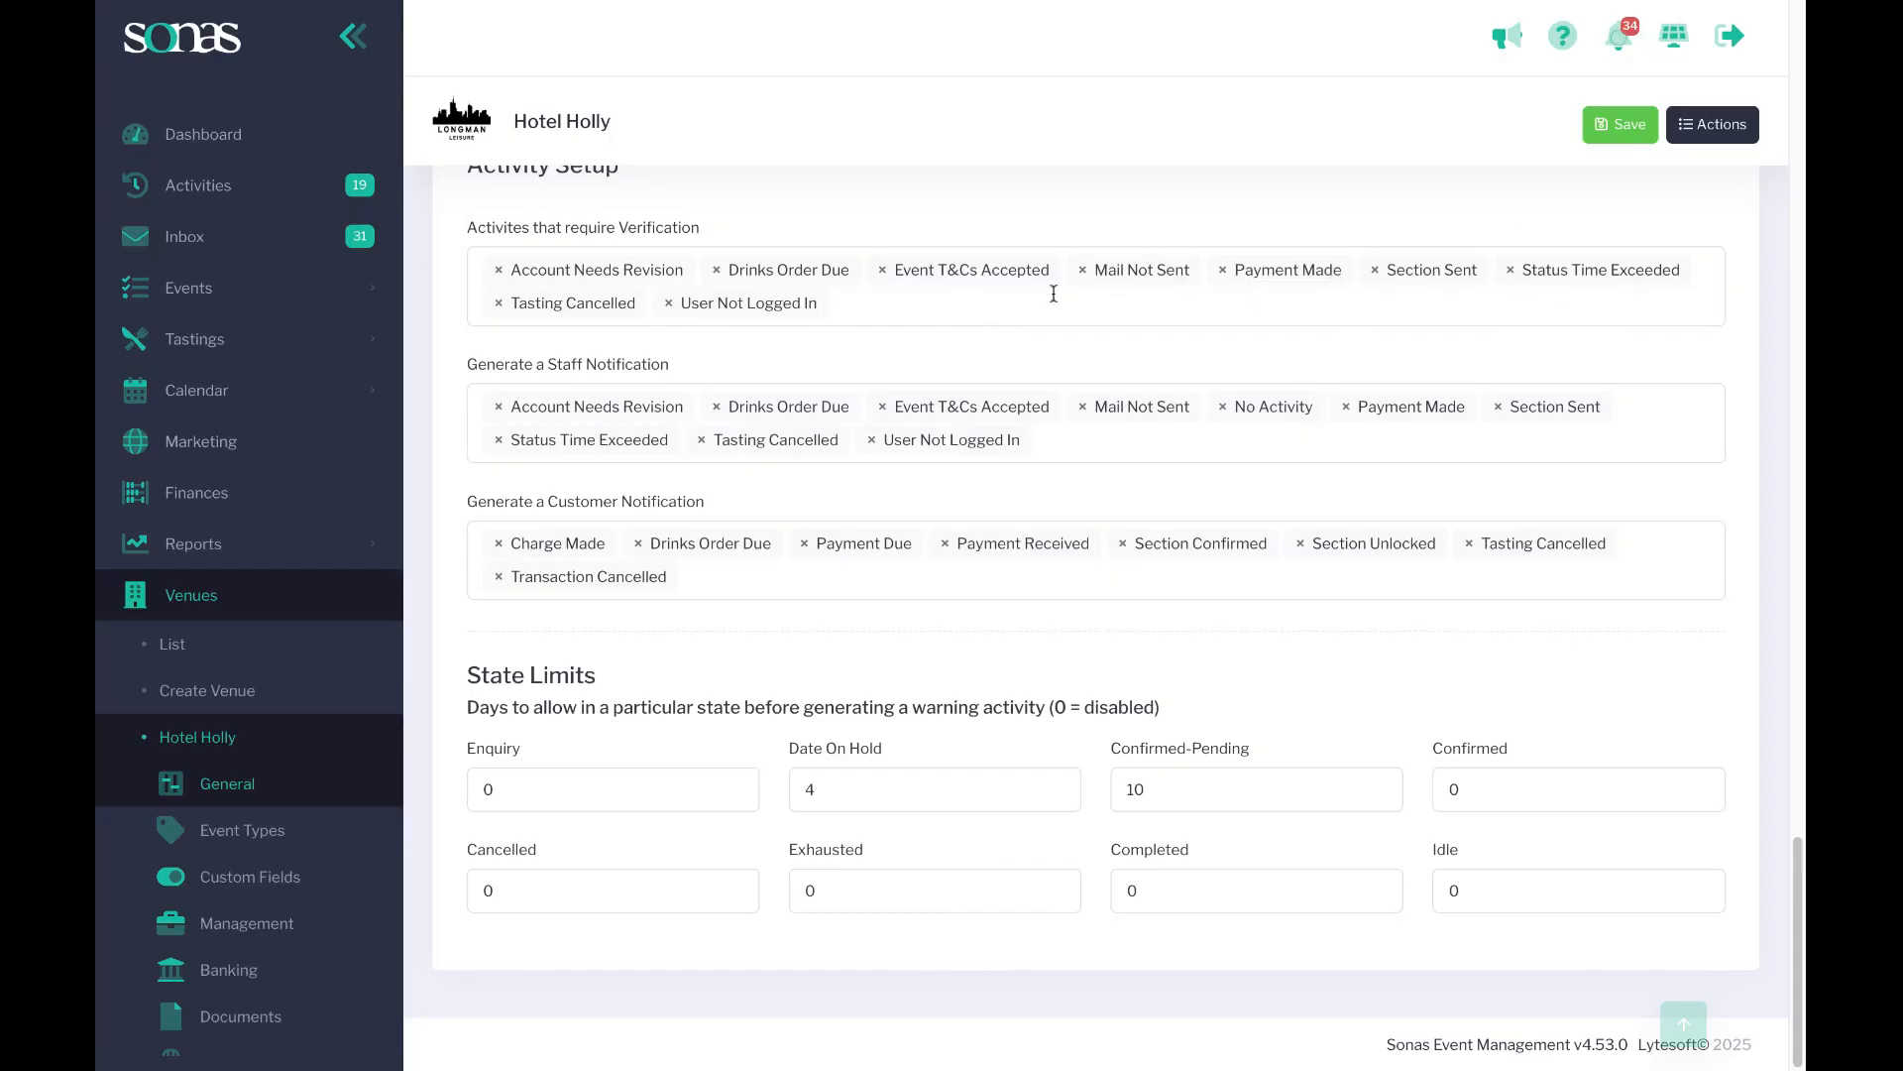
{"action": "left_click", "coordinate": [848, 307]}
{"action": "left_click", "coordinate": [847, 307]}
{"action": "scroll", "coordinate": [753, 416], "scroll_direction": "down", "scroll_amount": 10}
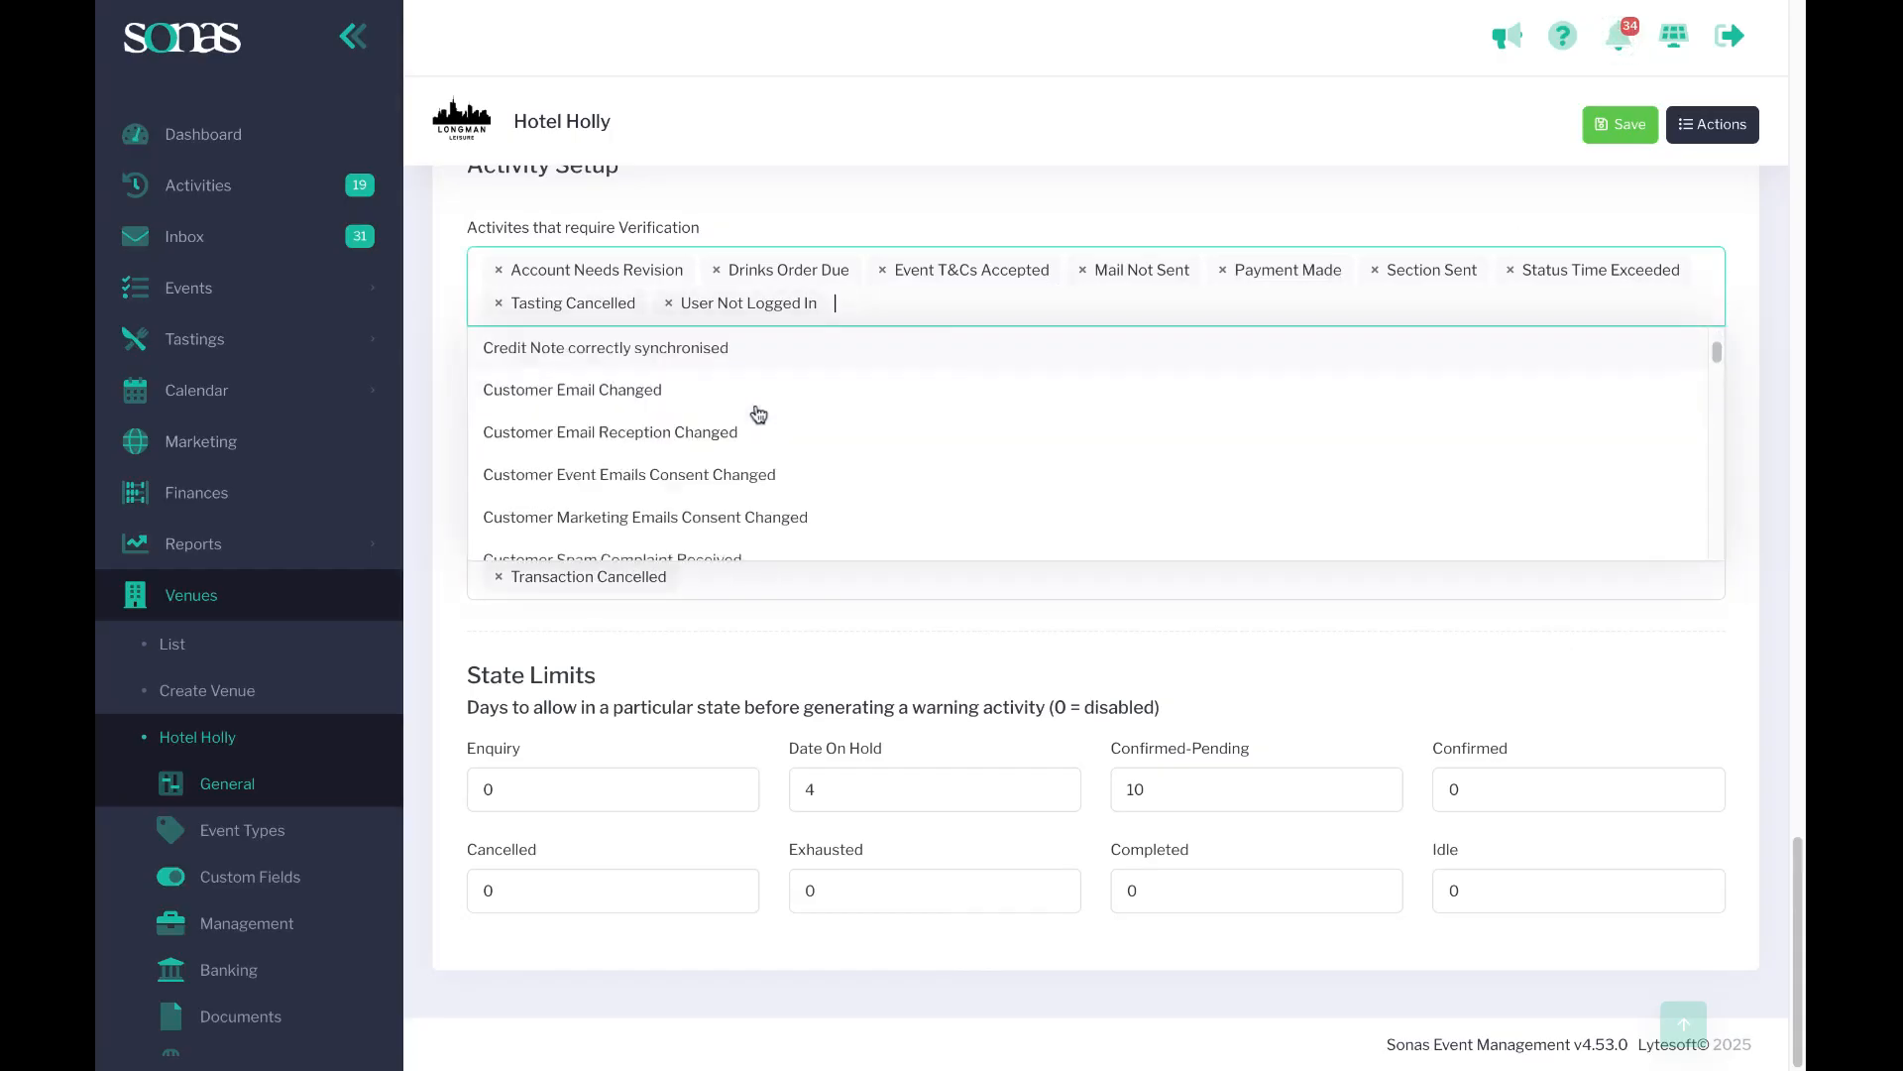
{"action": "scroll", "coordinate": [754, 422], "scroll_direction": "up", "scroll_amount": 10}
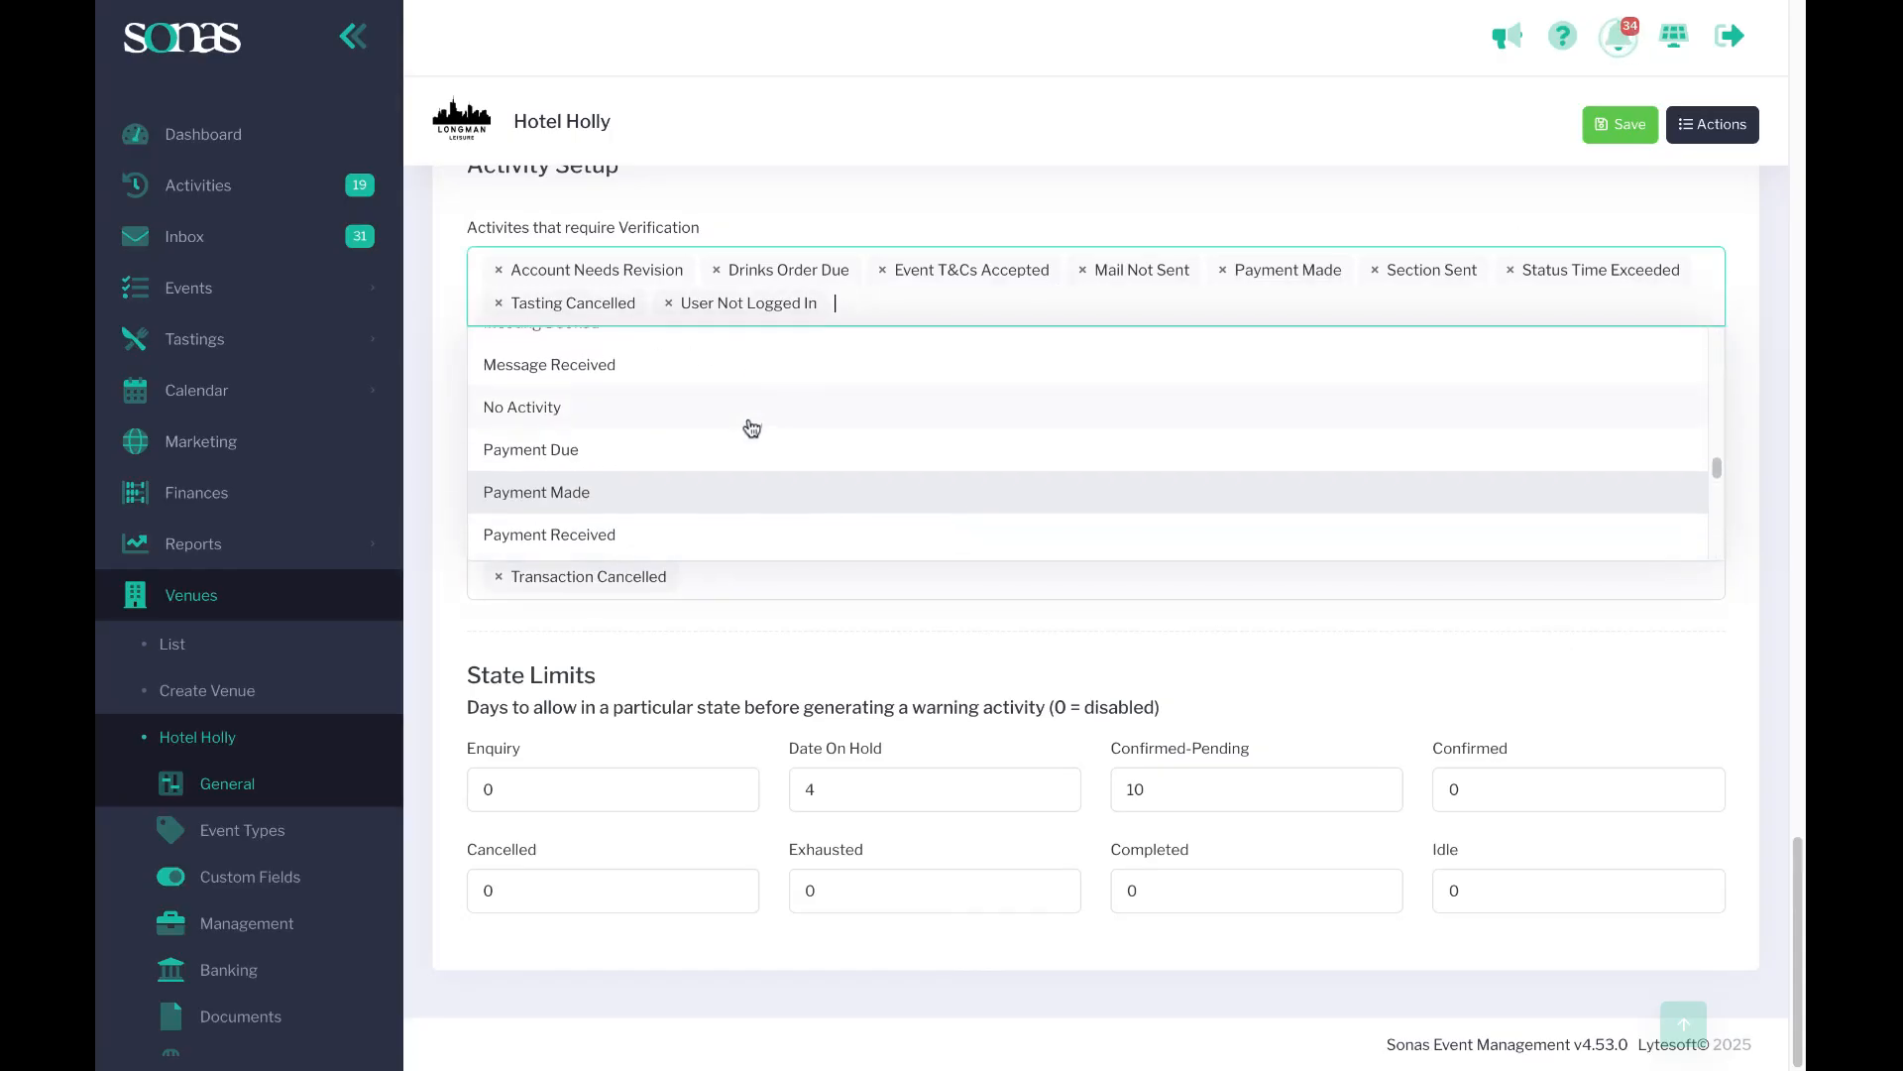
{"action": "scroll", "coordinate": [748, 430], "scroll_direction": "down", "scroll_amount": 2}
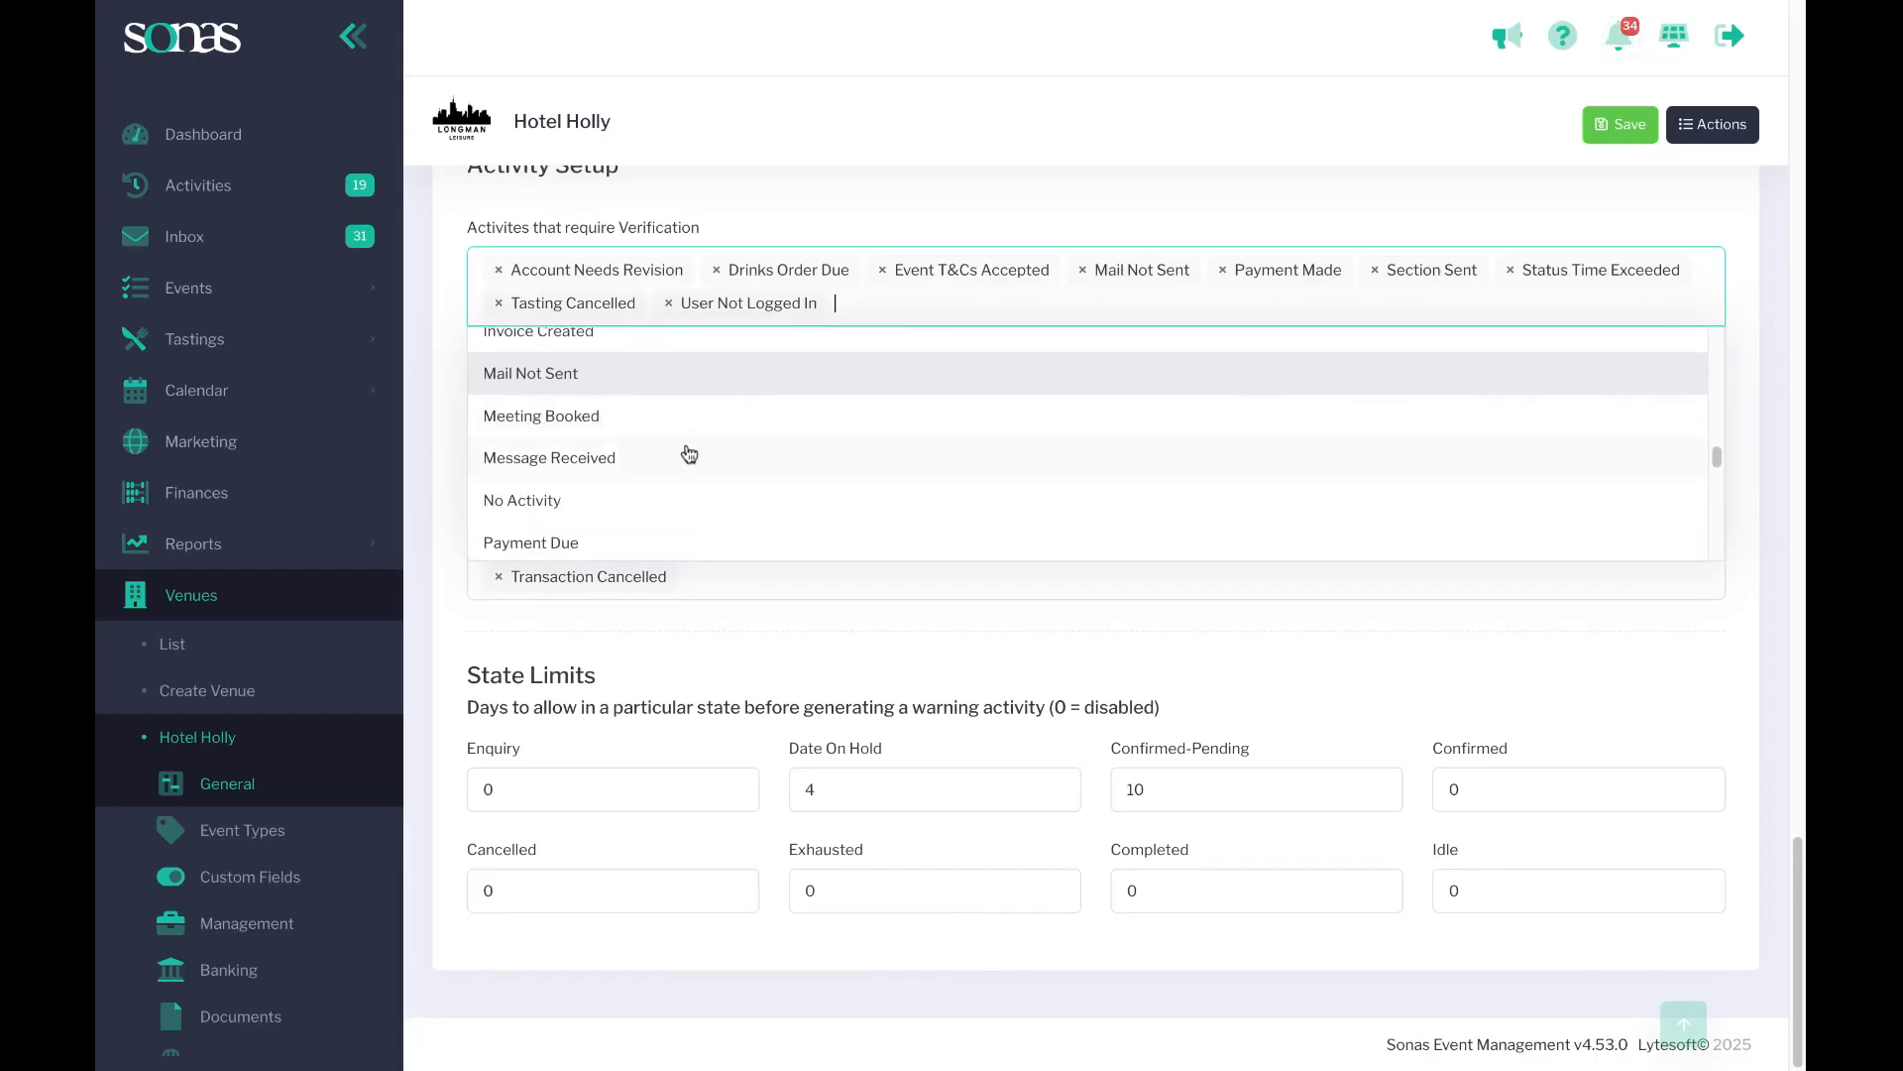
{"action": "left_click", "coordinate": [542, 503]}
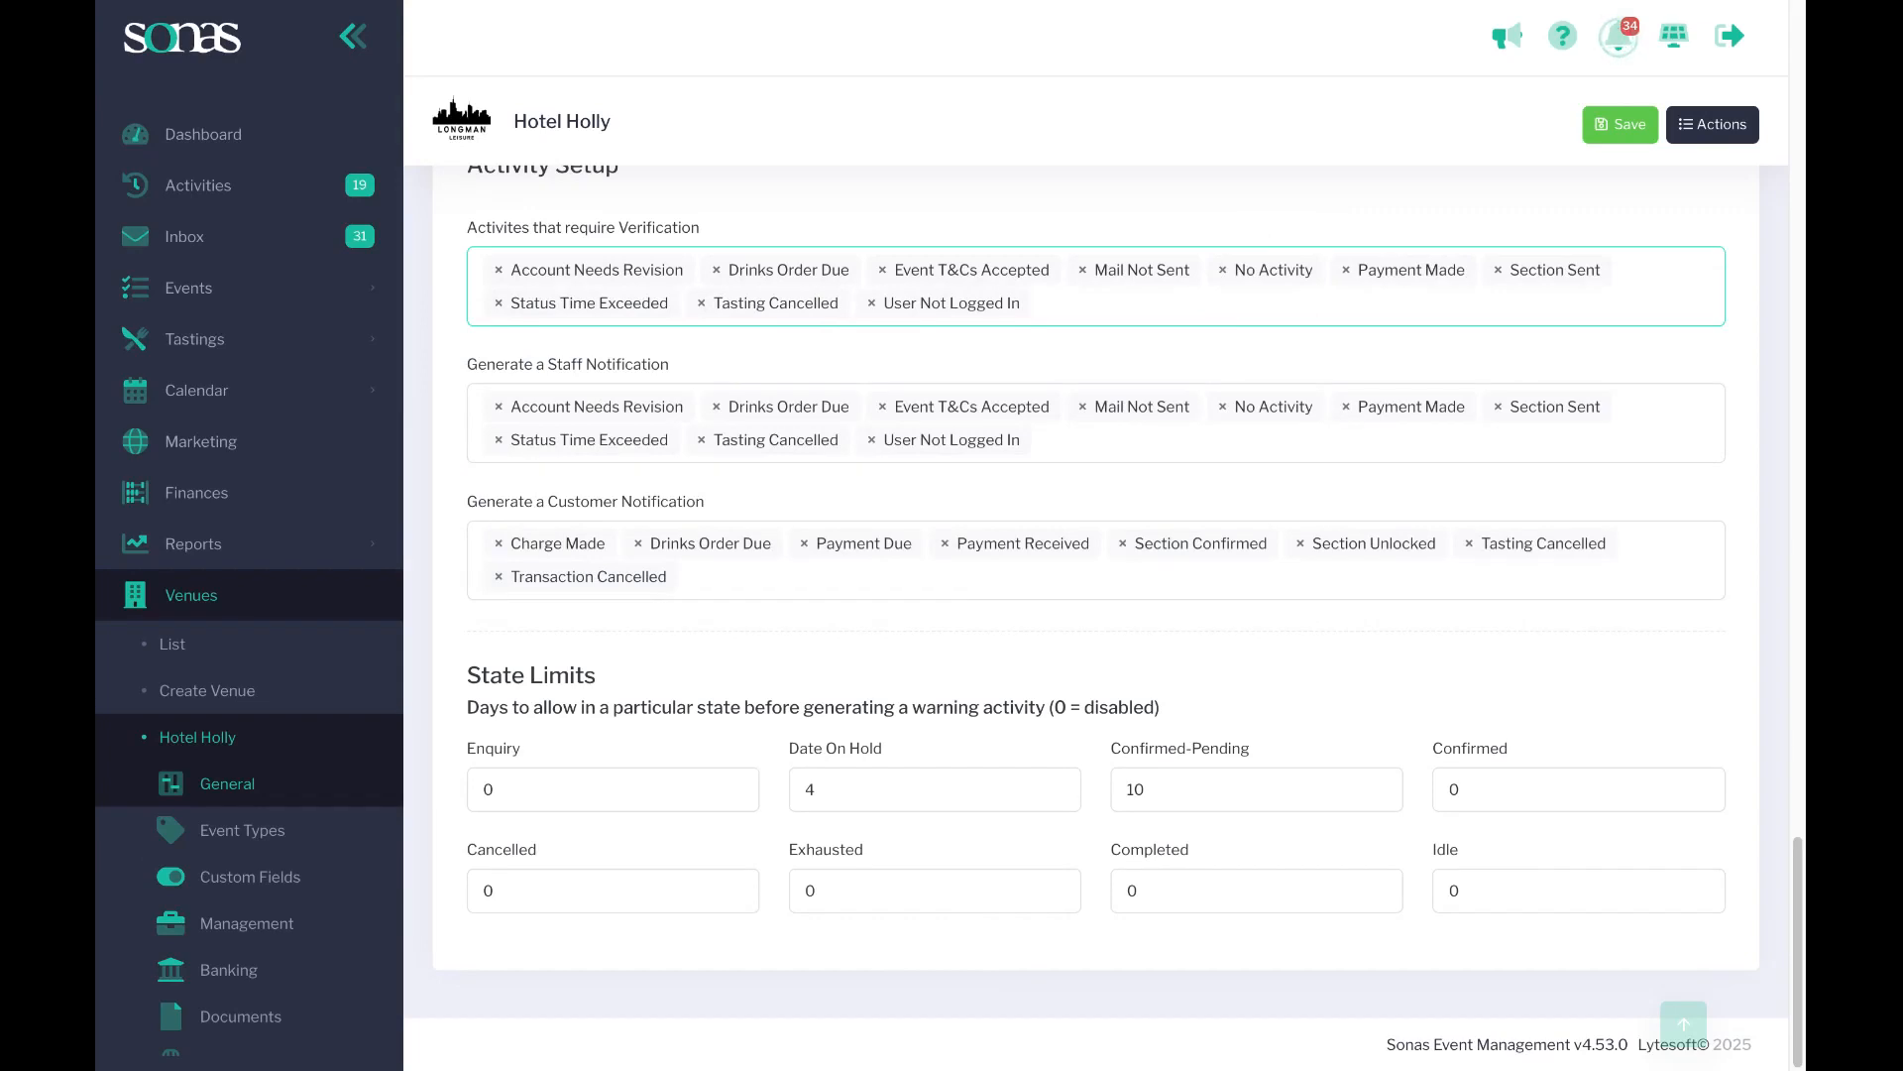
Set the Enquiry state limit to 2 days.
{"action": "double_click", "coordinate": [496, 790]}
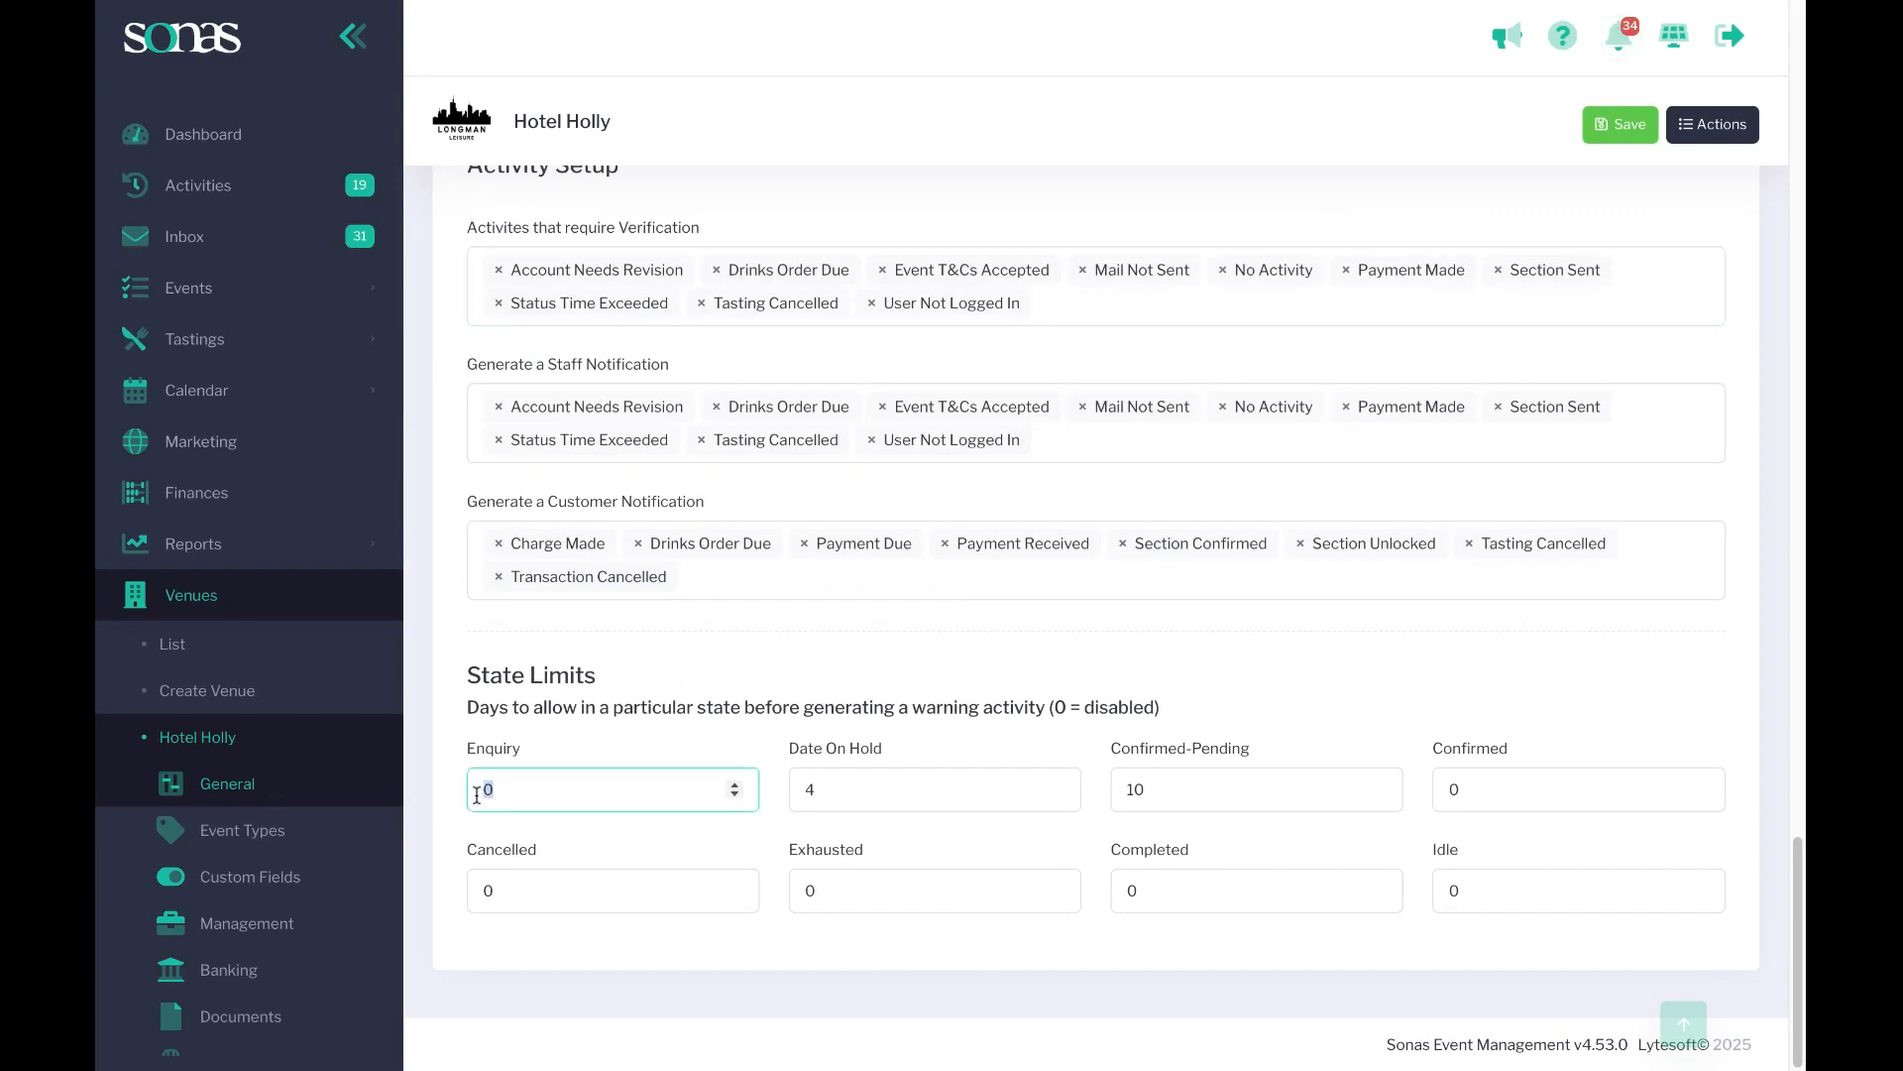
{"action": "type", "text": "2"}
{"action": "left_click", "coordinate": [562, 756]}
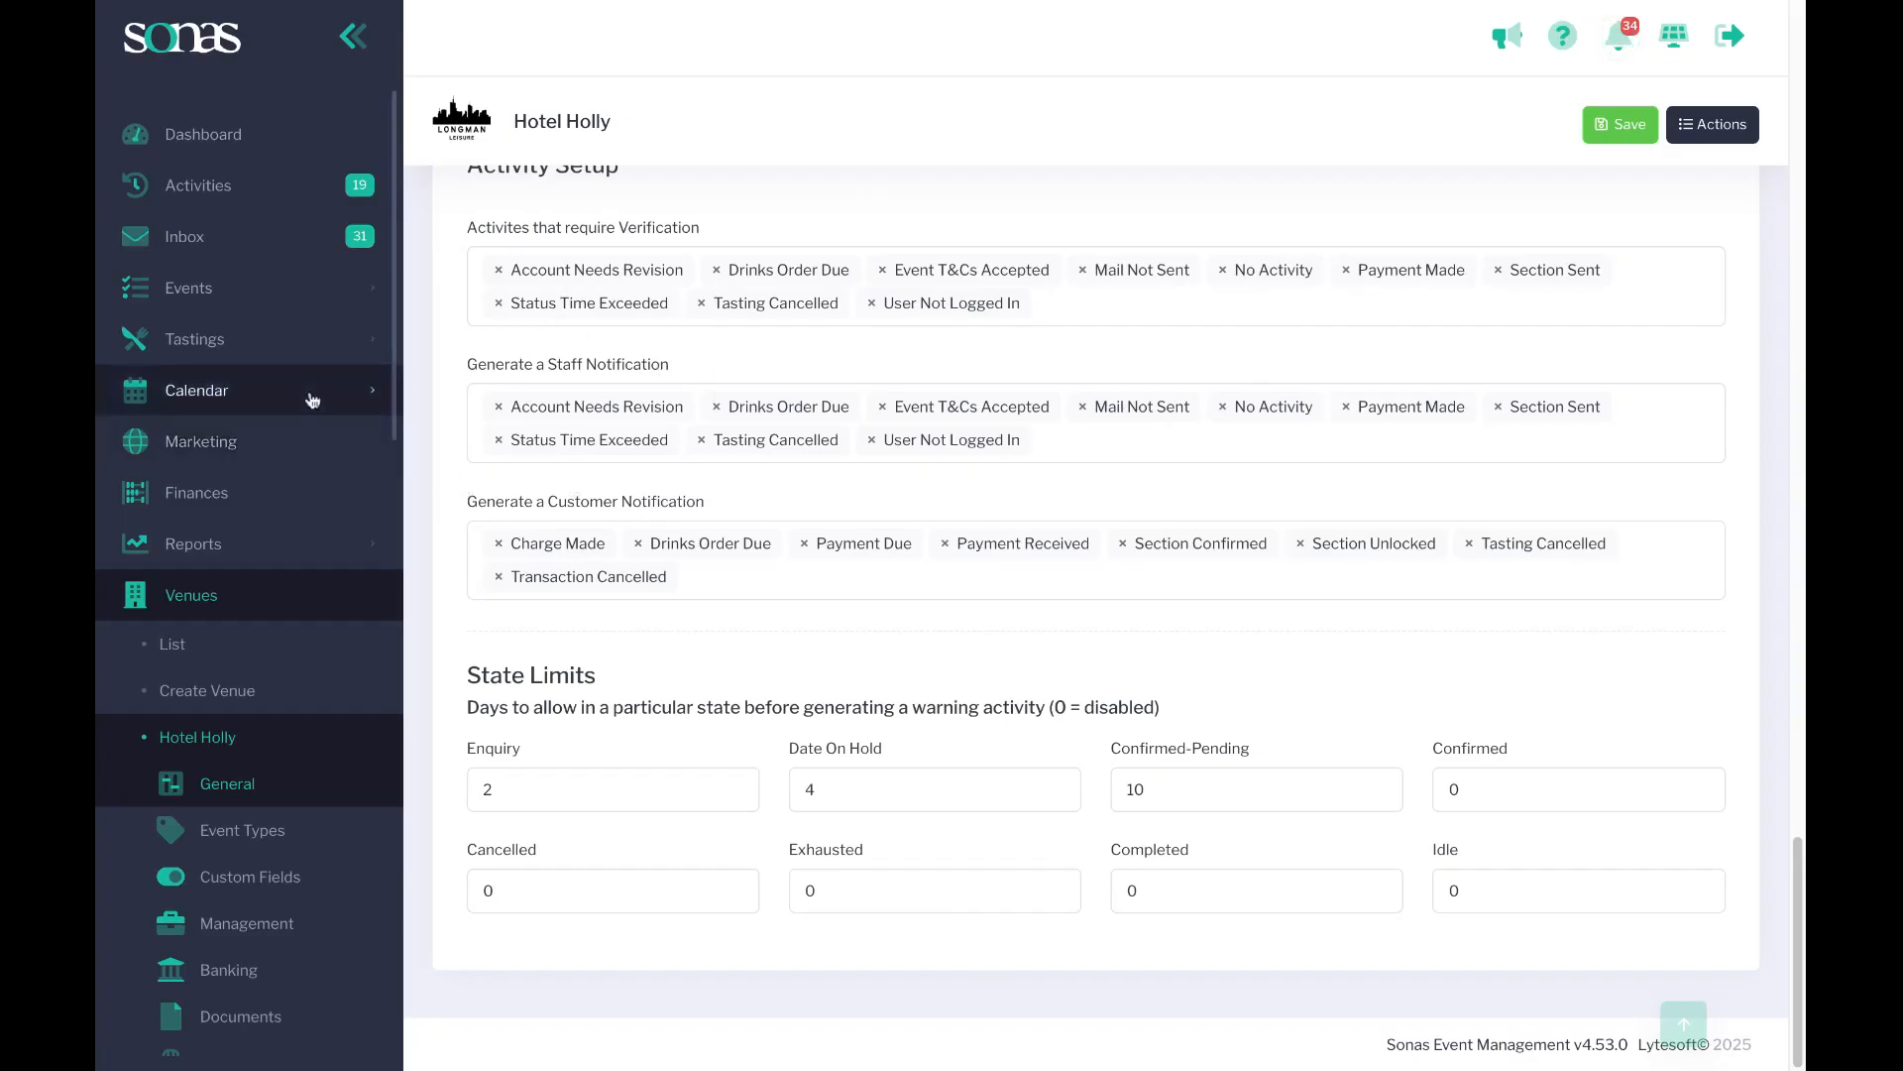
Open the 30/10/2025 Conference @ USA event from the list of events.
{"action": "left_click", "coordinate": [199, 289]}
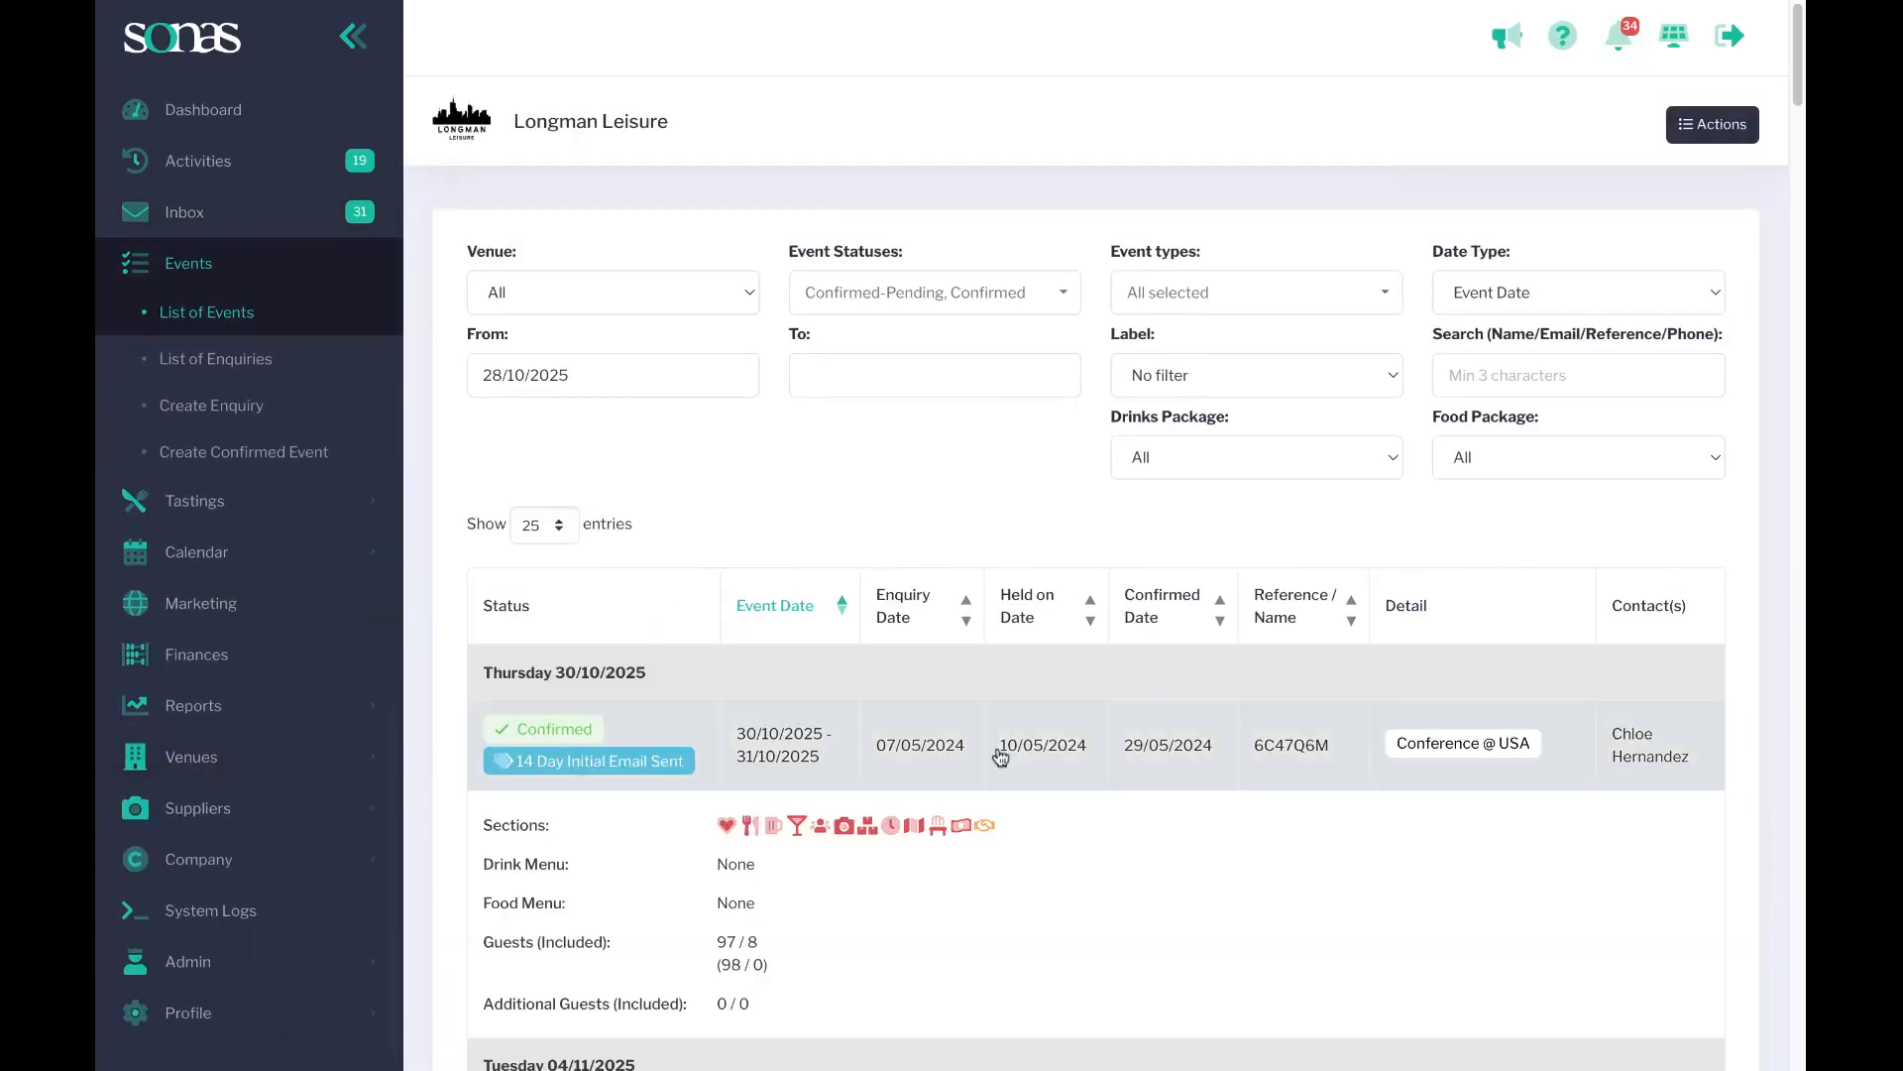
{"action": "scroll", "coordinate": [1075, 868], "scroll_direction": "down", "scroll_amount": 6}
{"action": "scroll", "coordinate": [1189, 397], "scroll_direction": "up", "scroll_amount": 2}
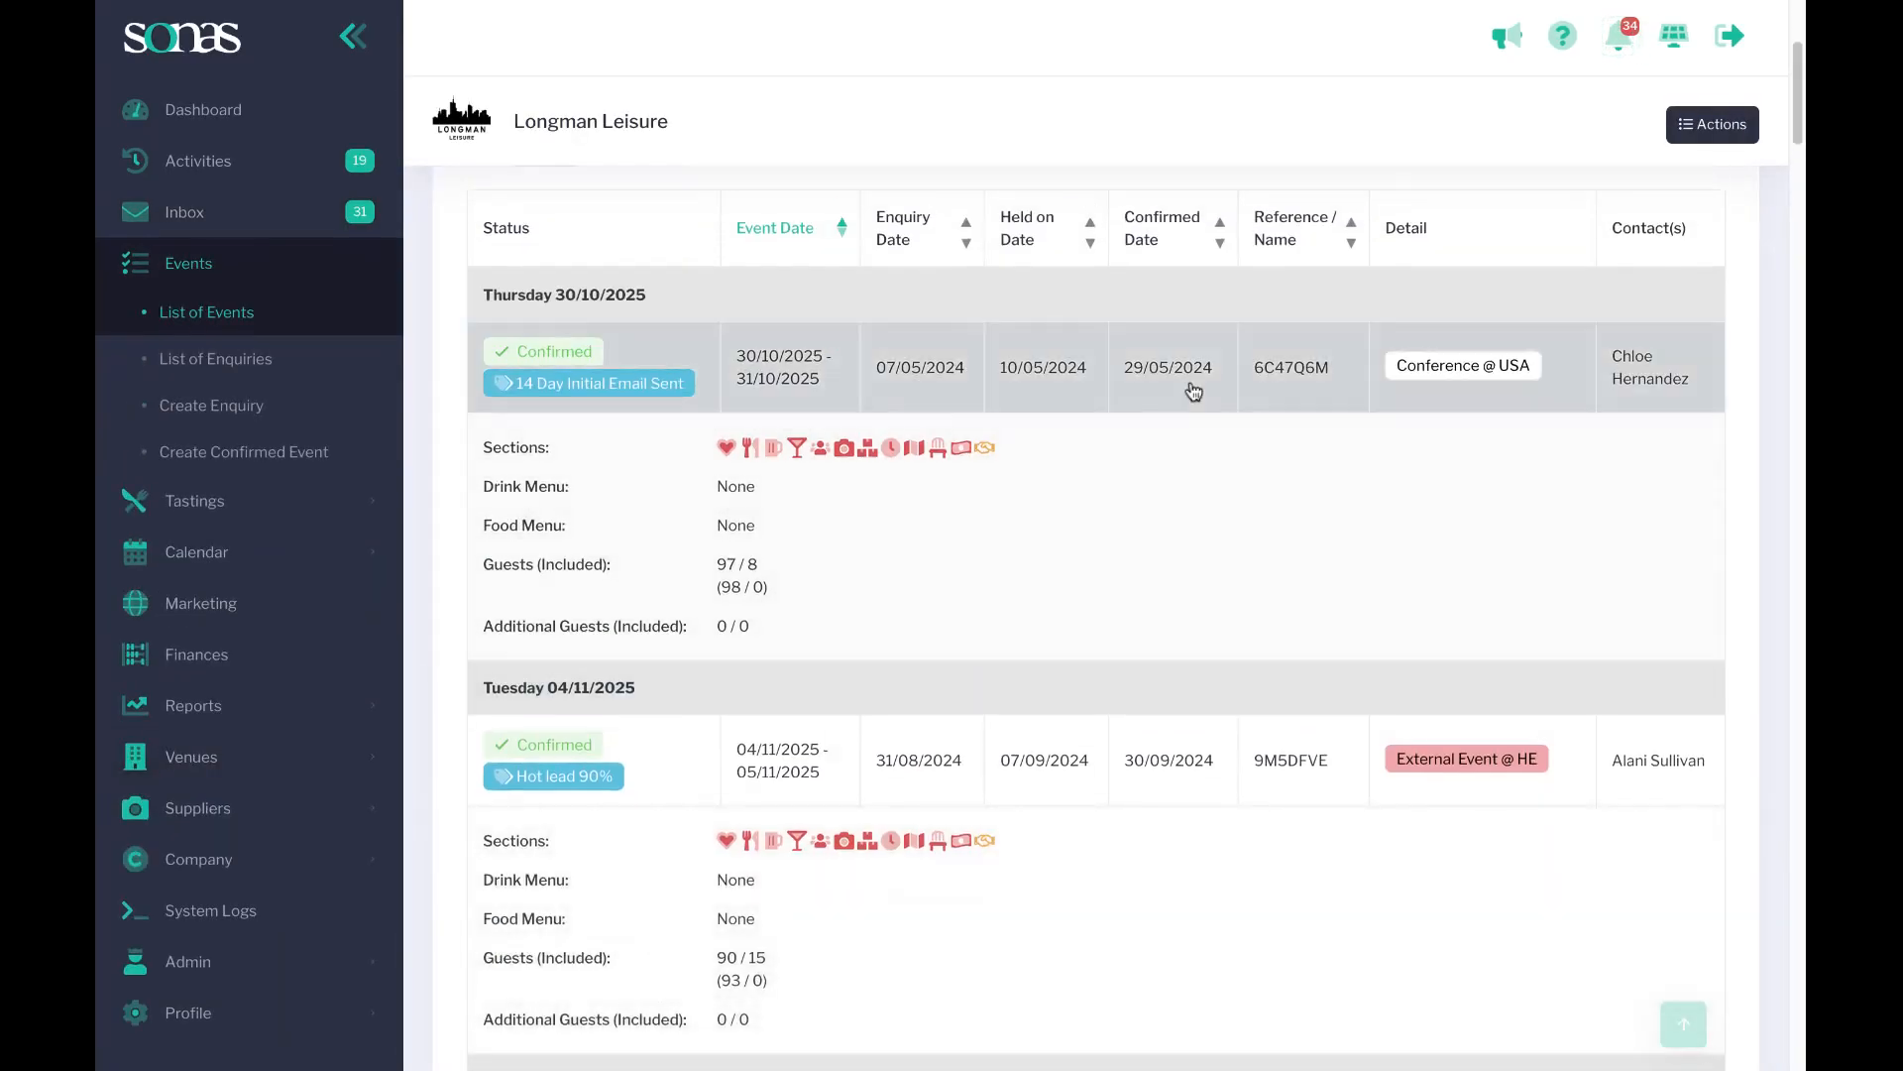
{"action": "left_click", "coordinate": [1193, 383]}
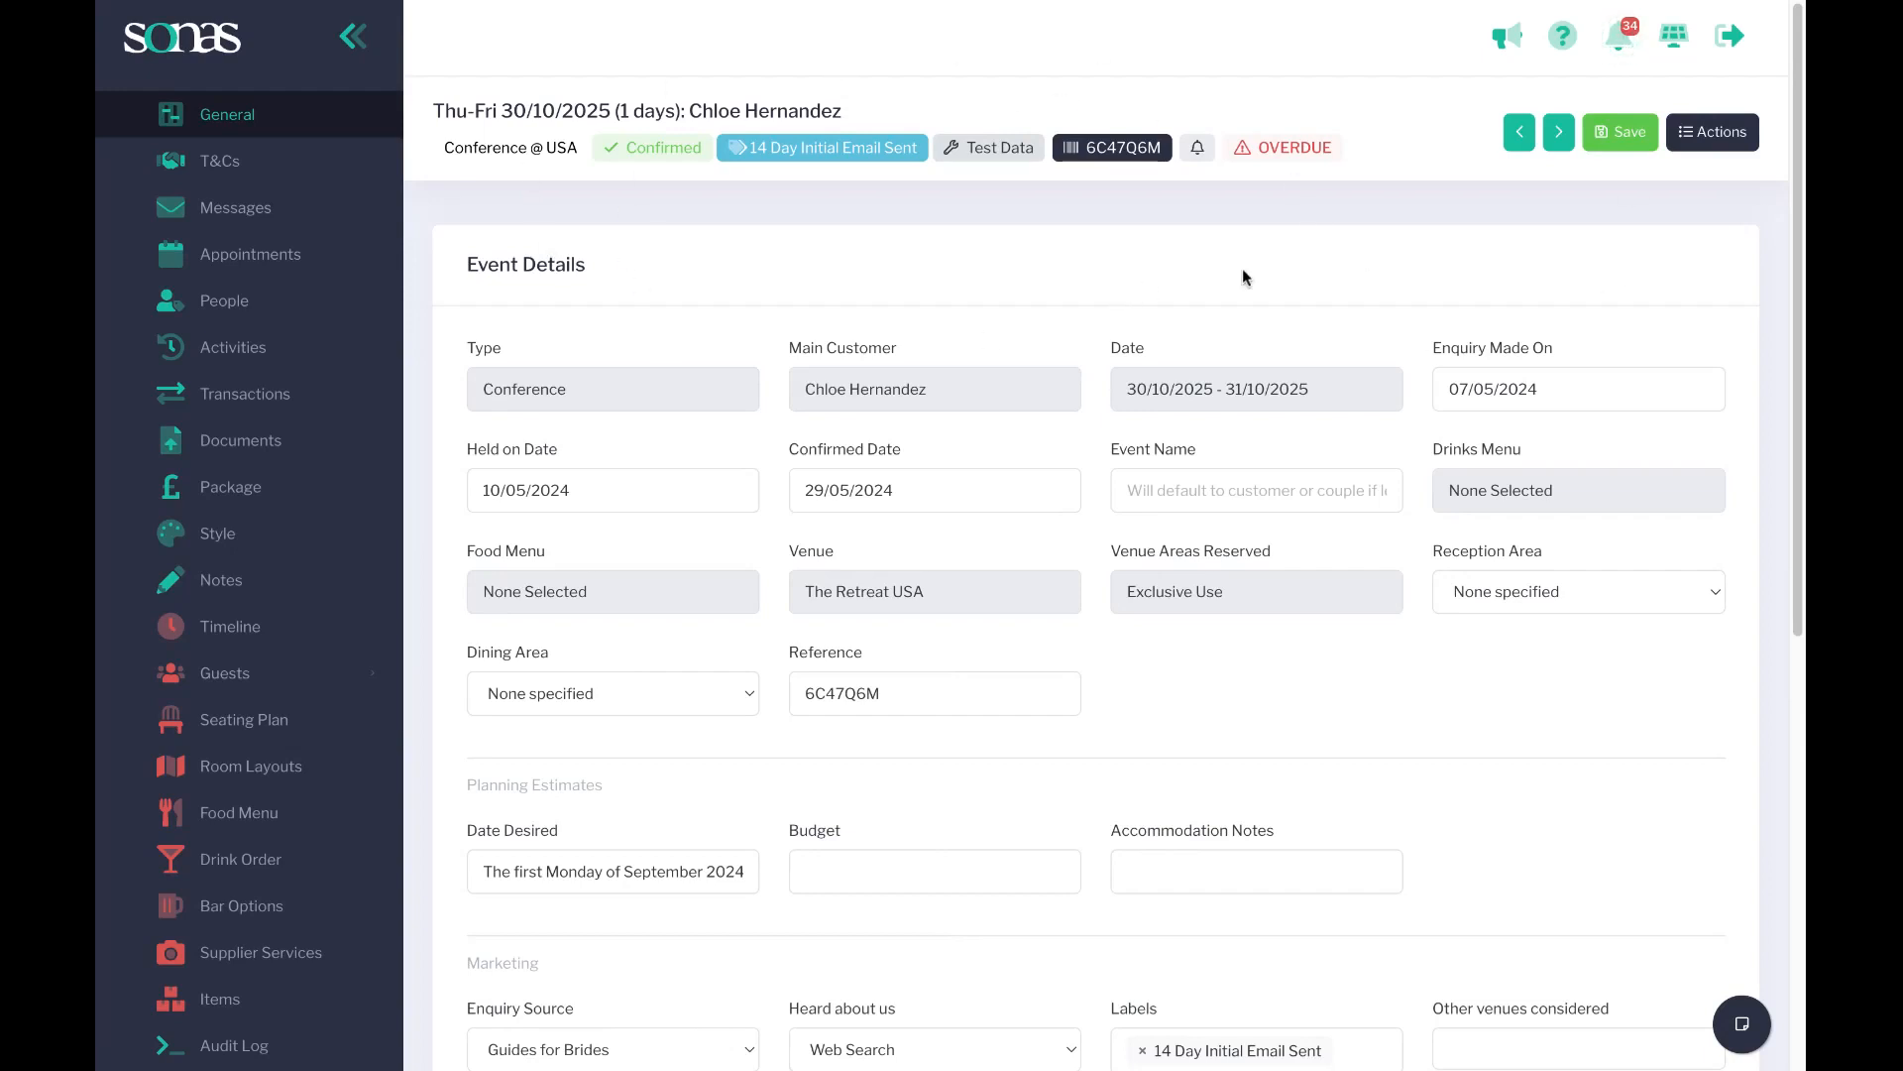
Unsubscribe from changes to this event.
{"action": "left_click", "coordinate": [1713, 146]}
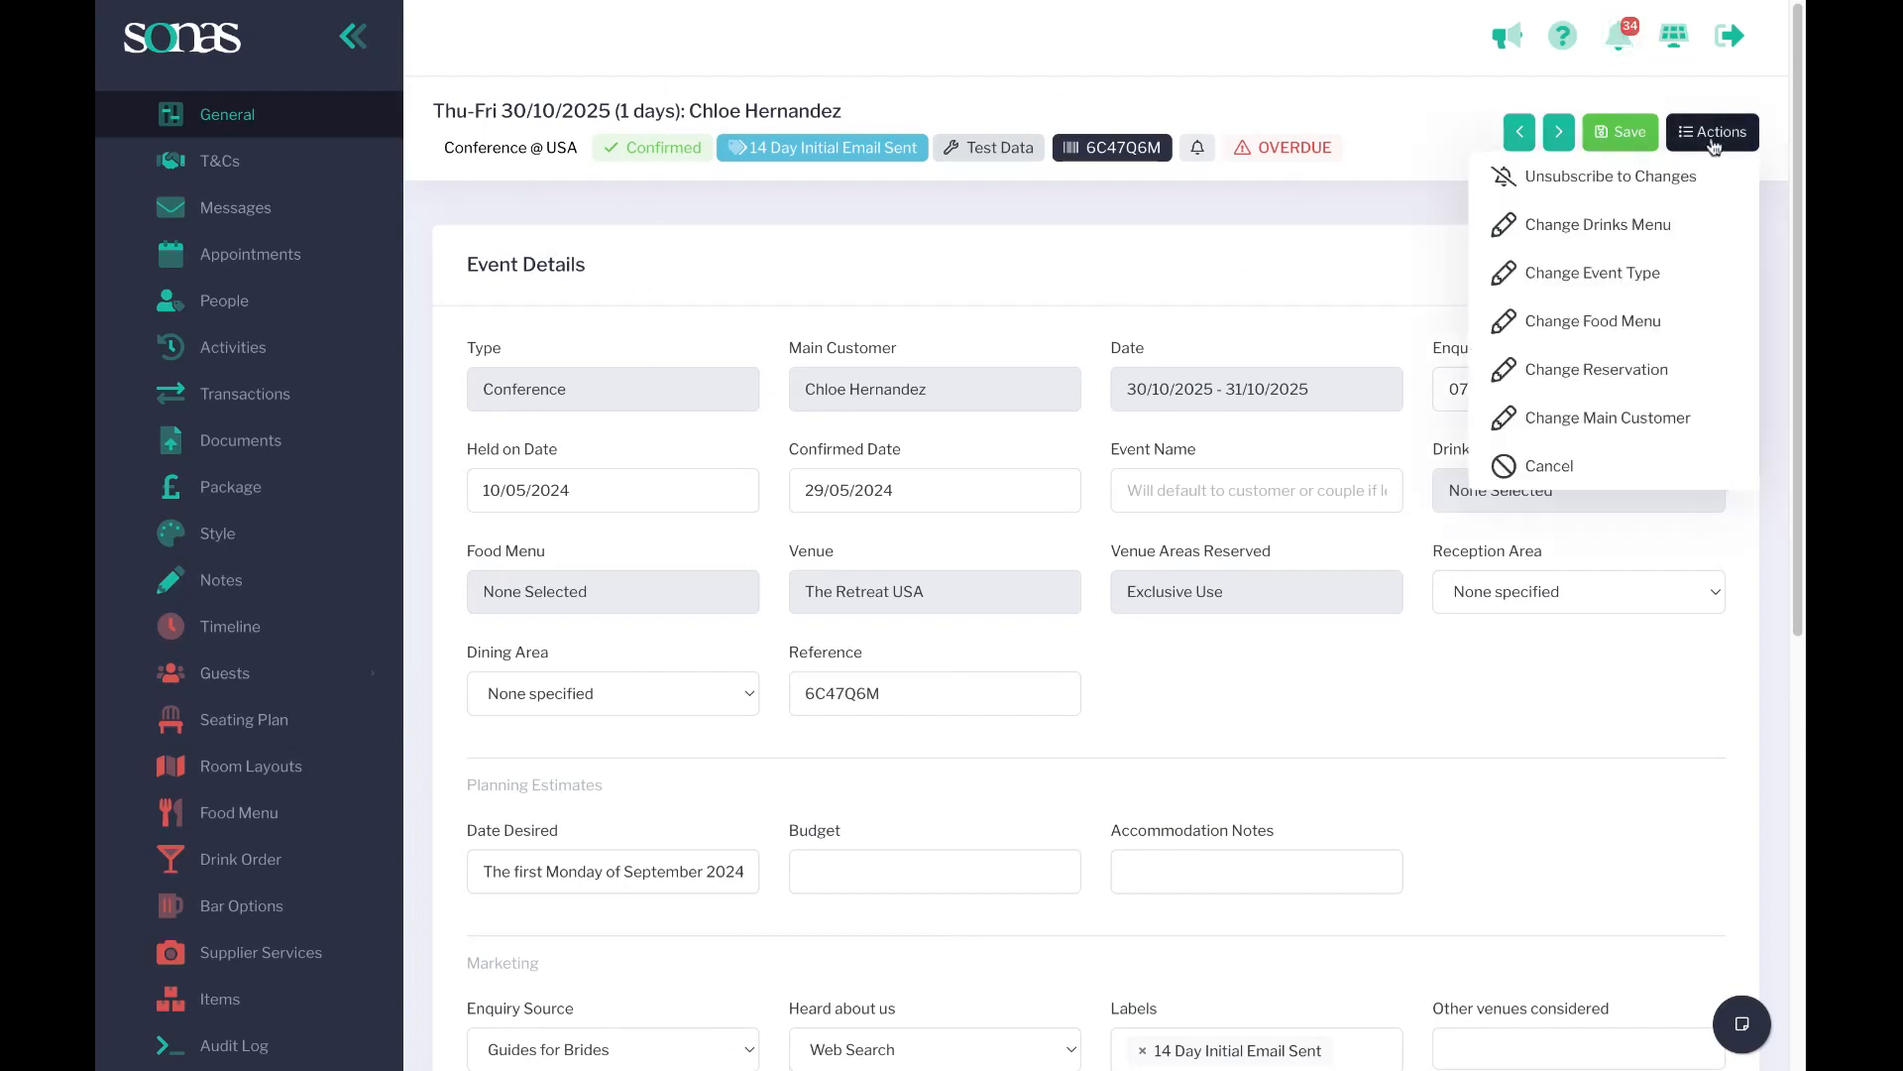
{"action": "left_click", "coordinate": [1597, 191]}
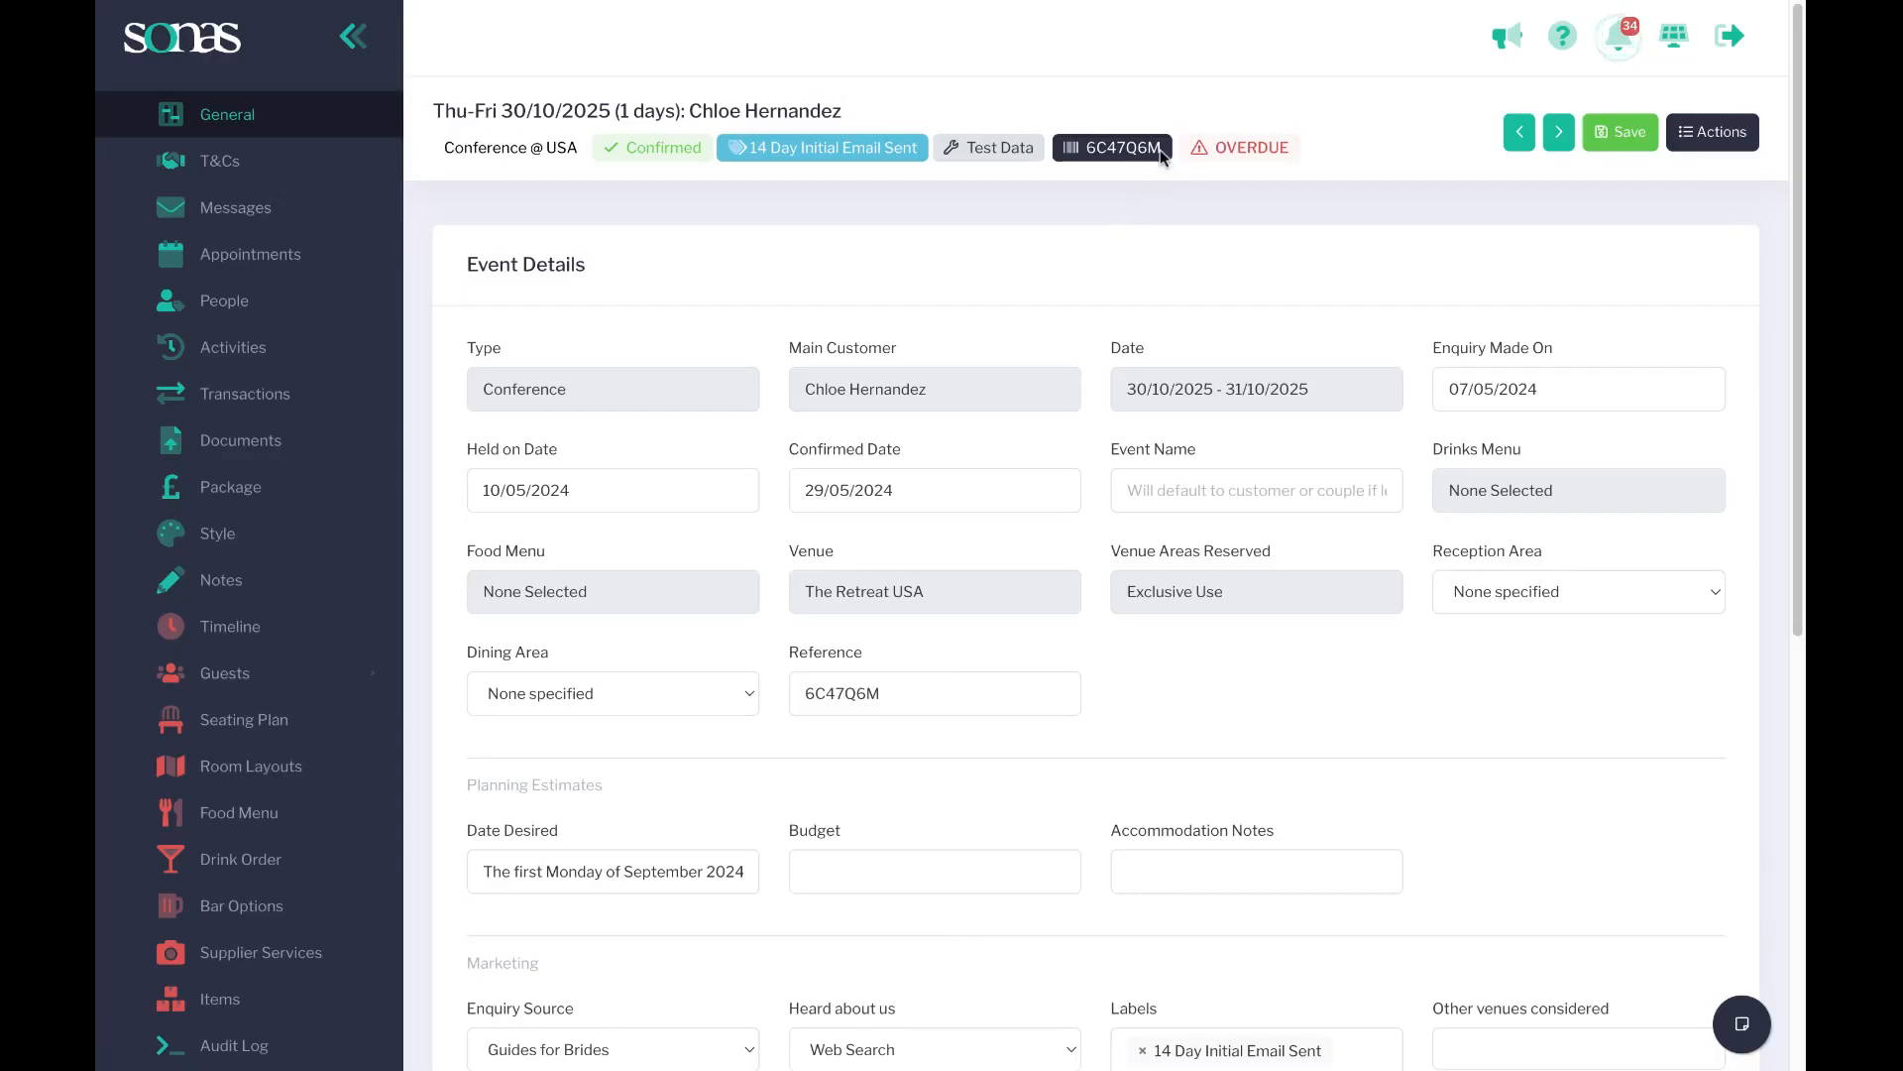
{"action": "left_click", "coordinate": [1715, 132]}
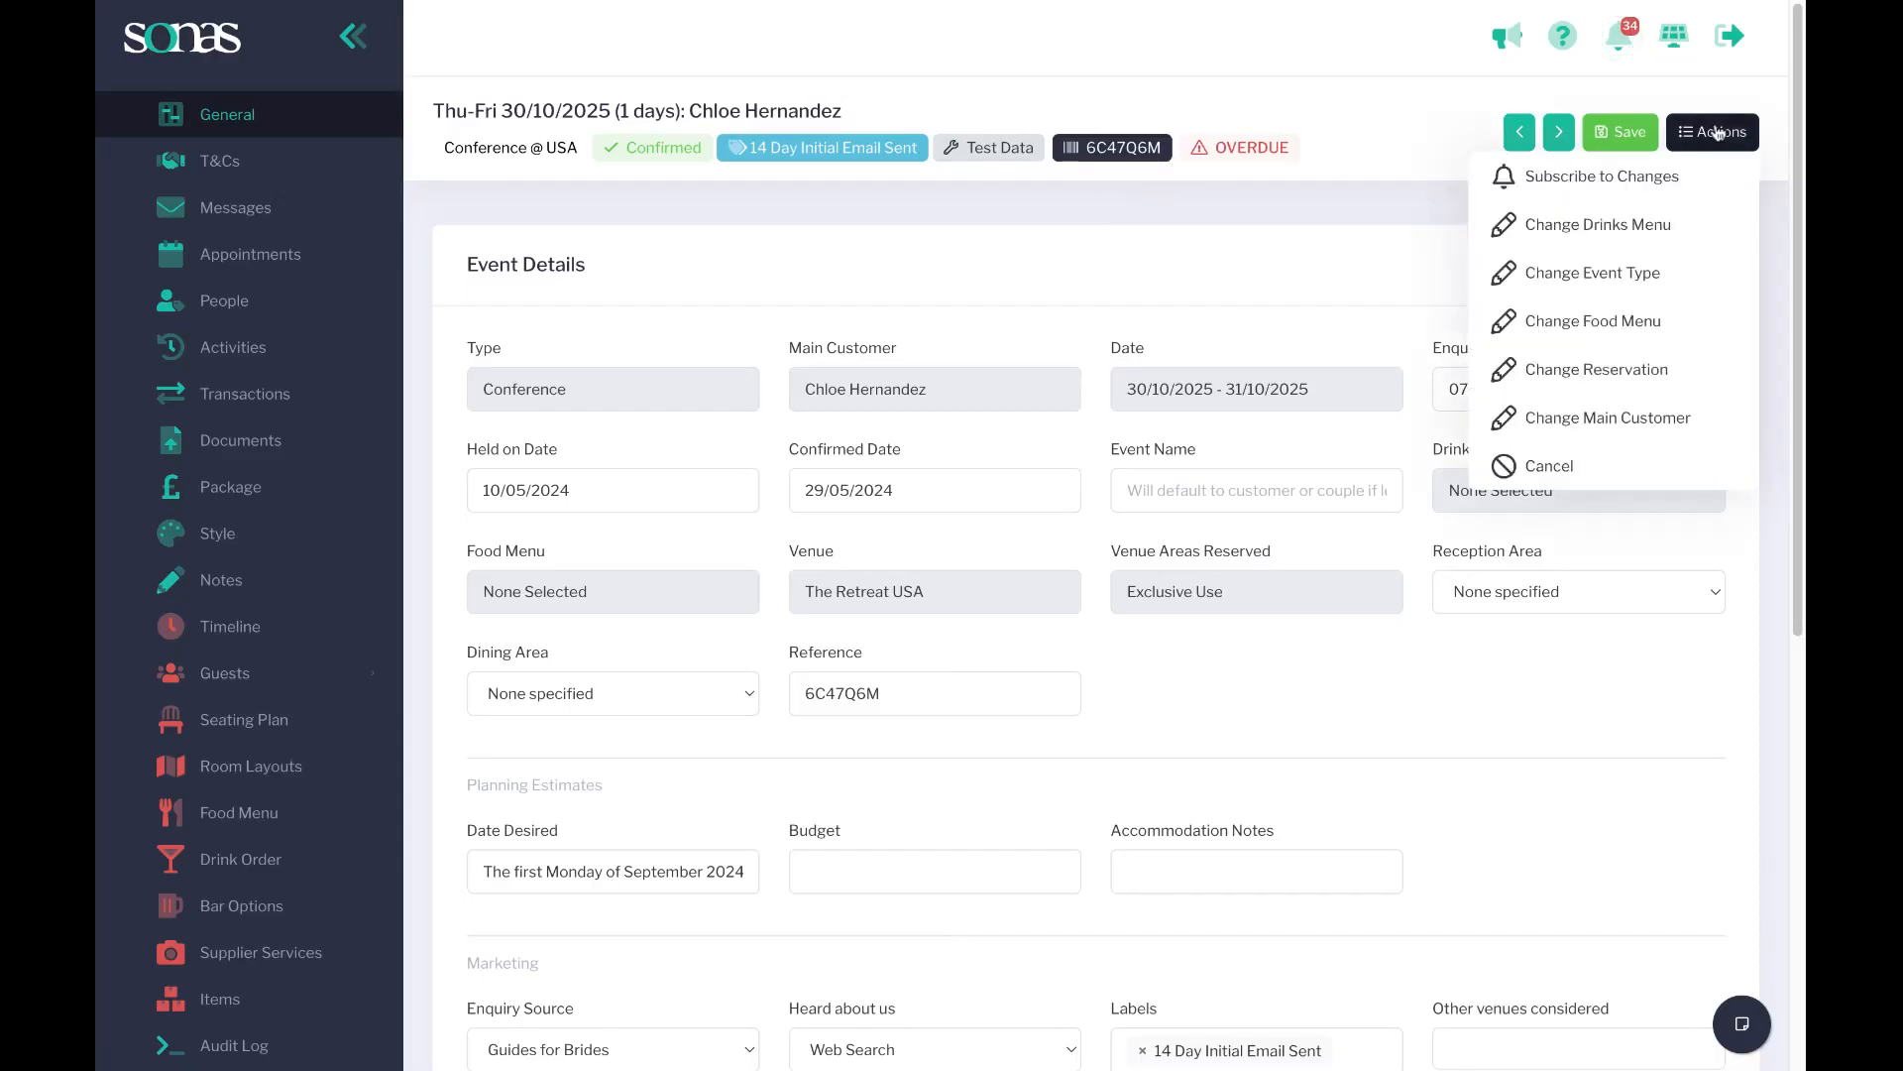
{"action": "left_click", "coordinate": [1251, 234]}
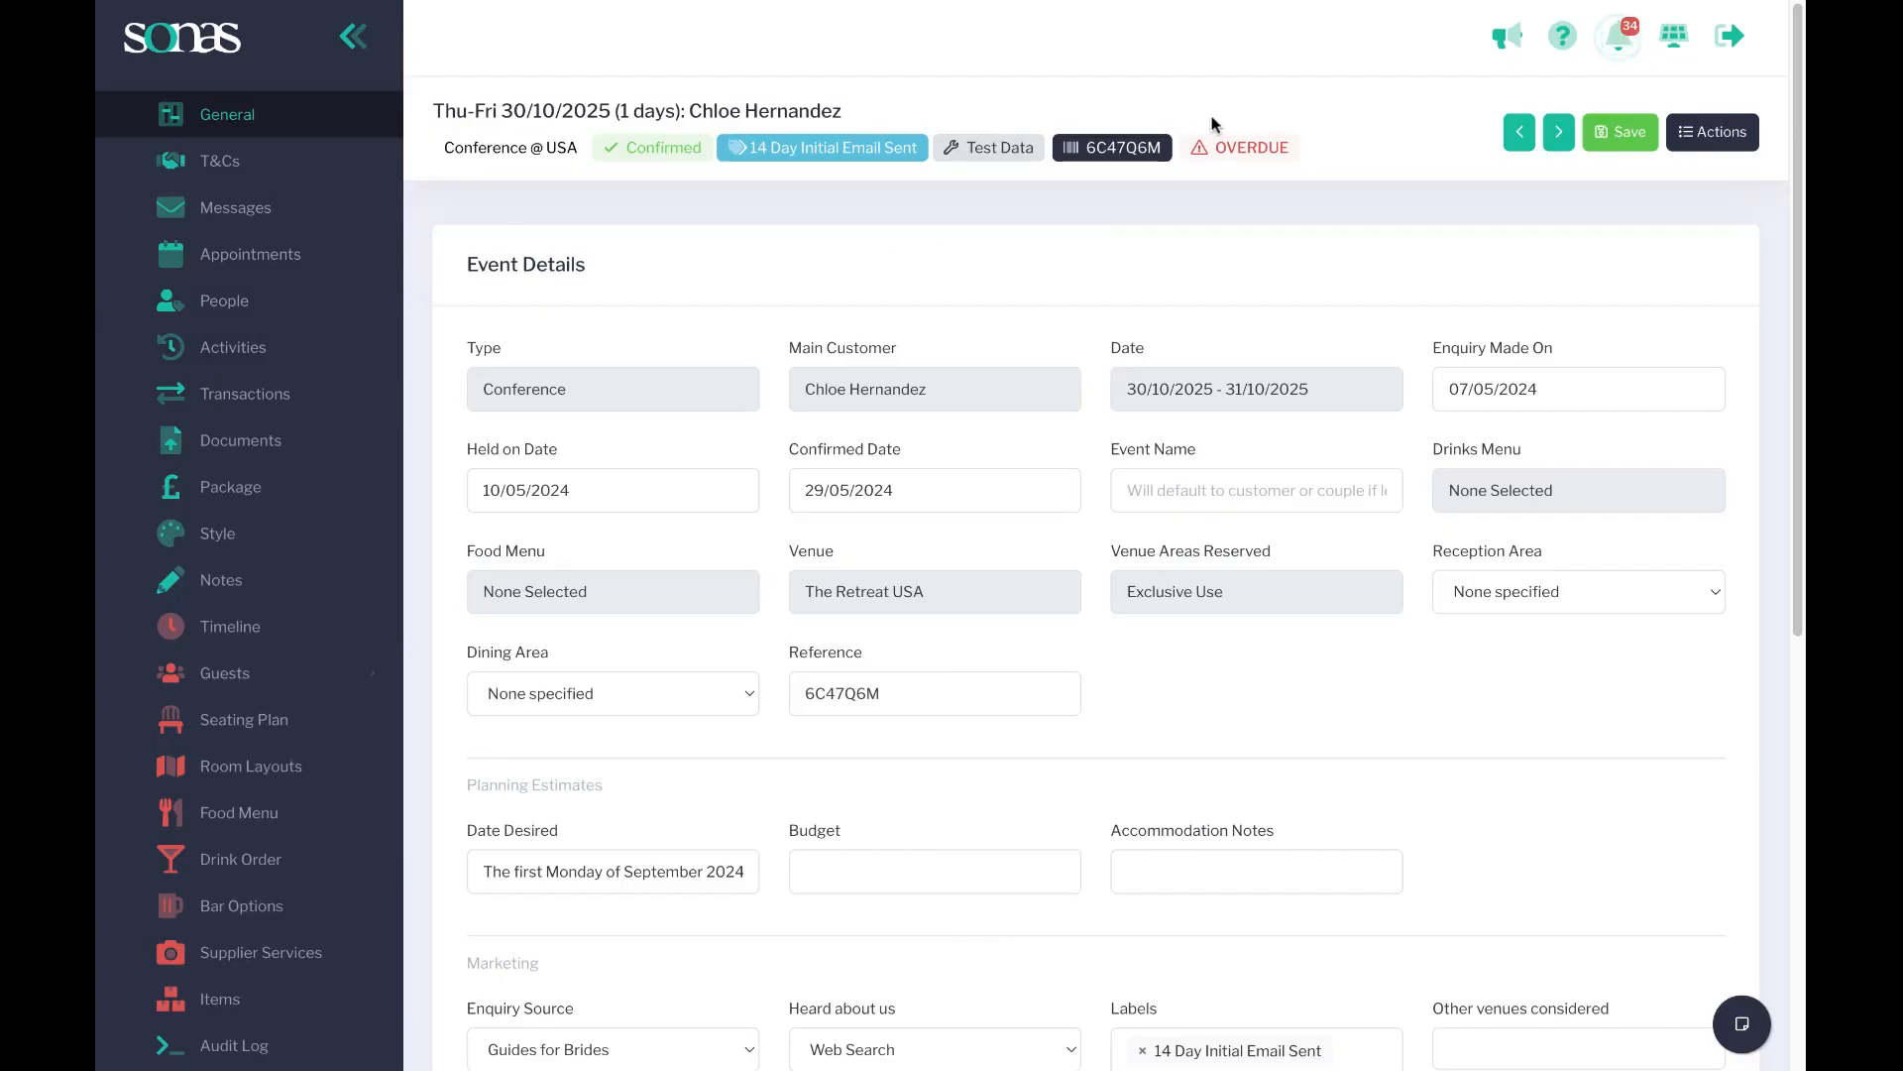
Reopen Hotel Holly's venue settings to review the Activity Setup and State Limits sections.
{"action": "scroll", "coordinate": [252, 501], "scroll_direction": "up", "scroll_amount": 5}
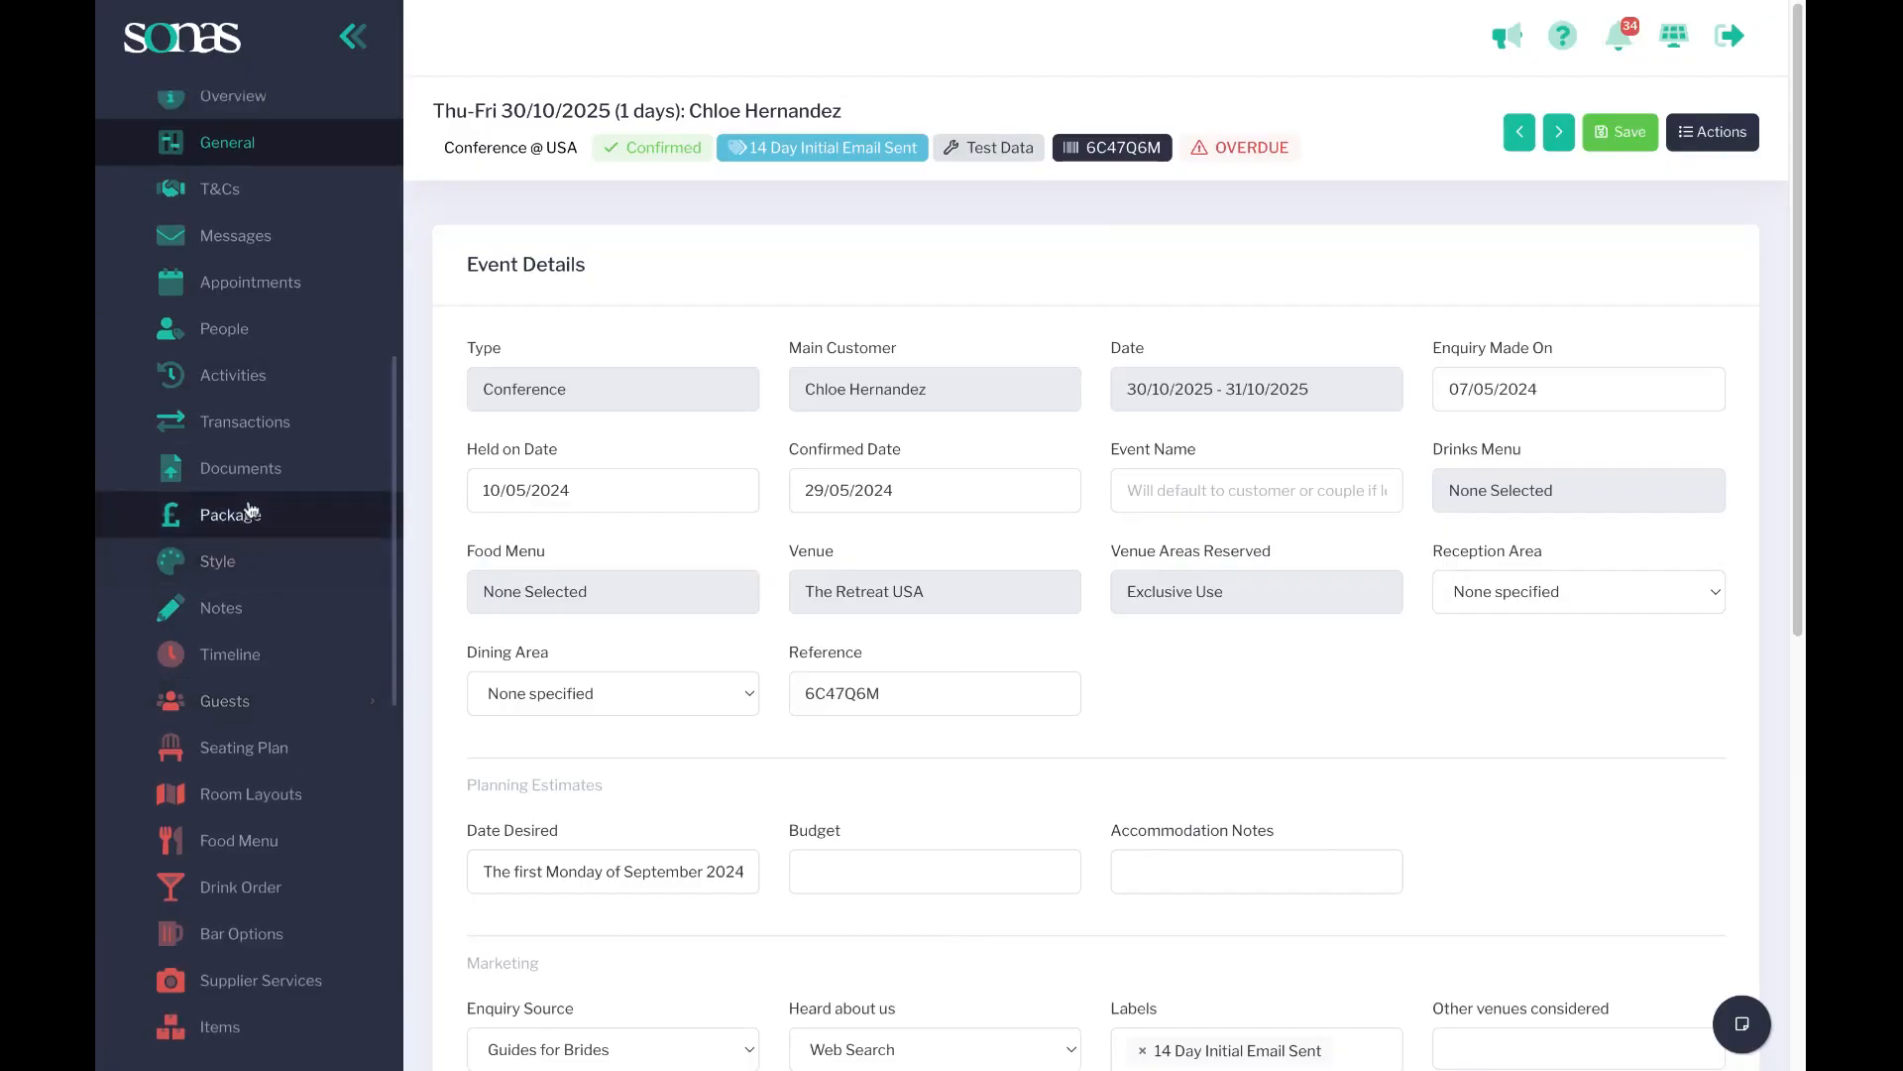
{"action": "scroll", "coordinate": [248, 496], "scroll_direction": "down", "scroll_amount": 10}
{"action": "left_click", "coordinate": [212, 757]}
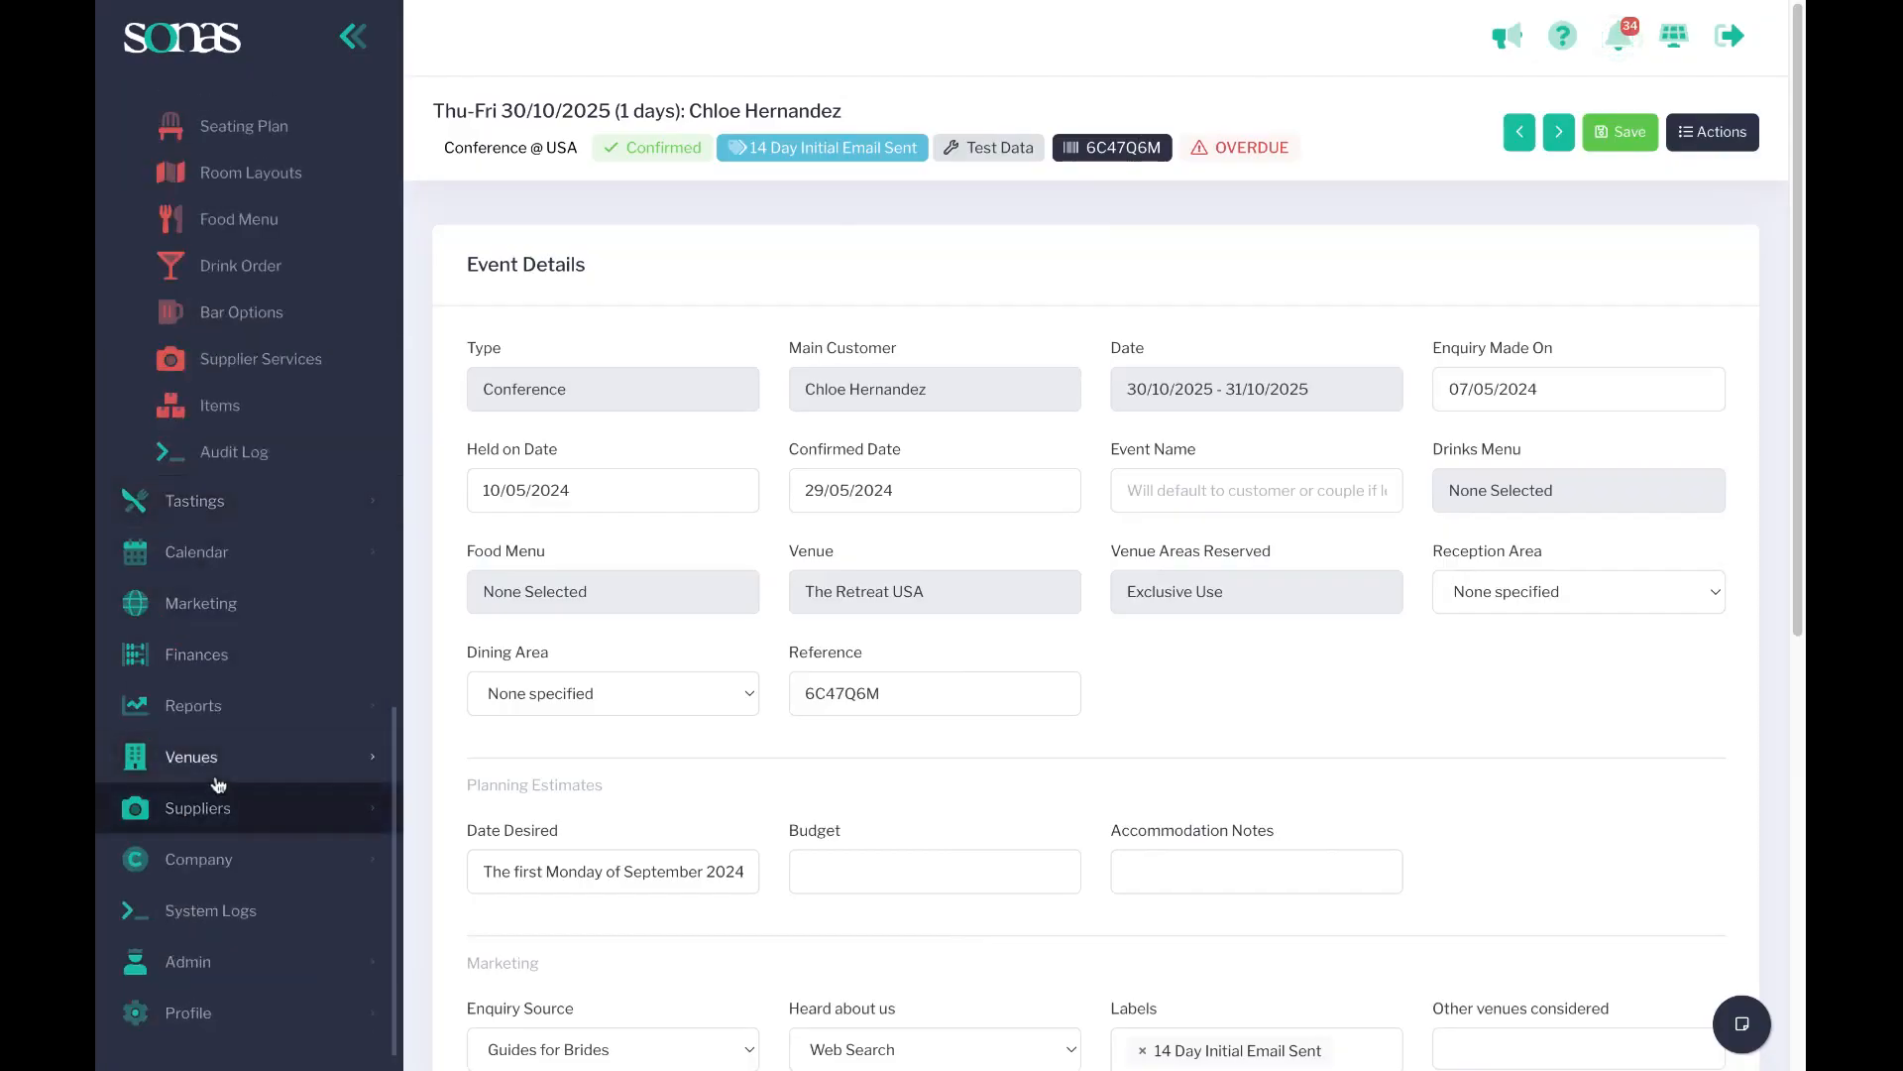
{"action": "left_click", "coordinate": [601, 535]}
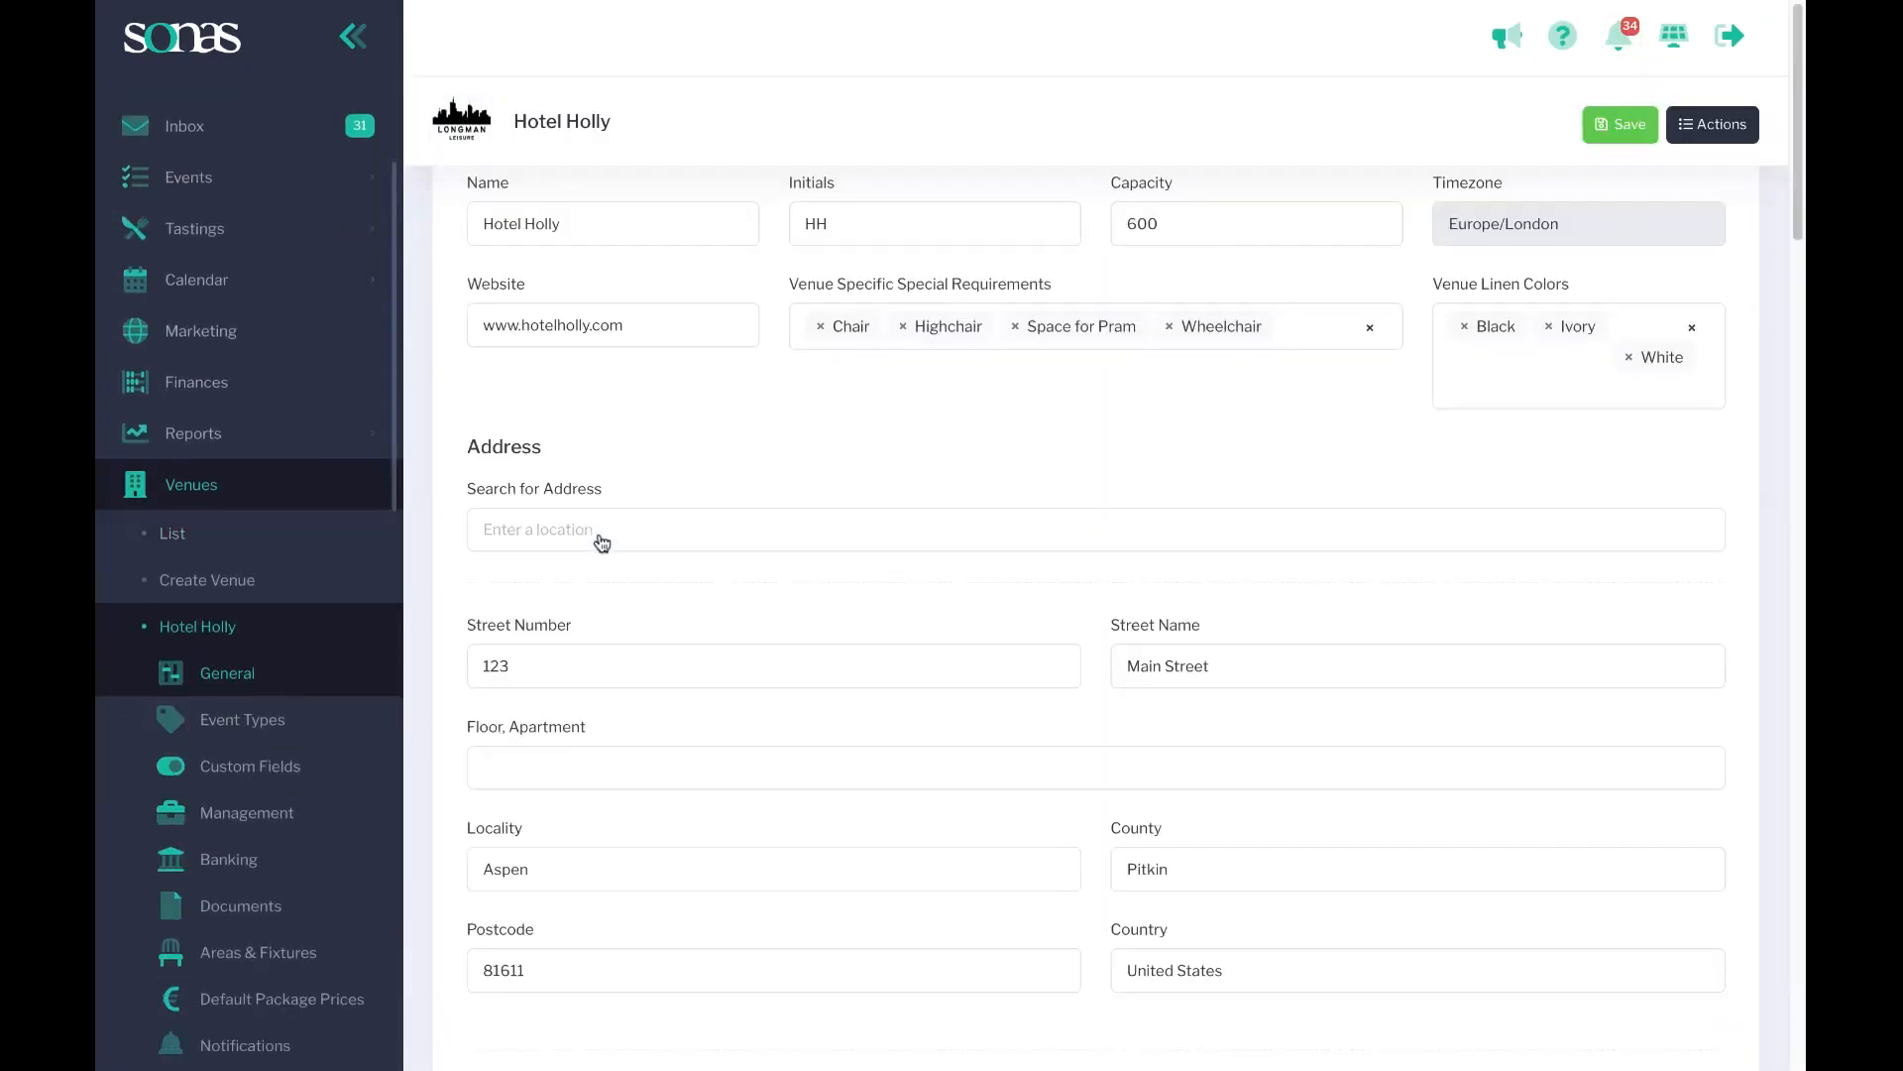
{"action": "scroll", "coordinate": [787, 574], "scroll_direction": "down", "scroll_amount": 20}
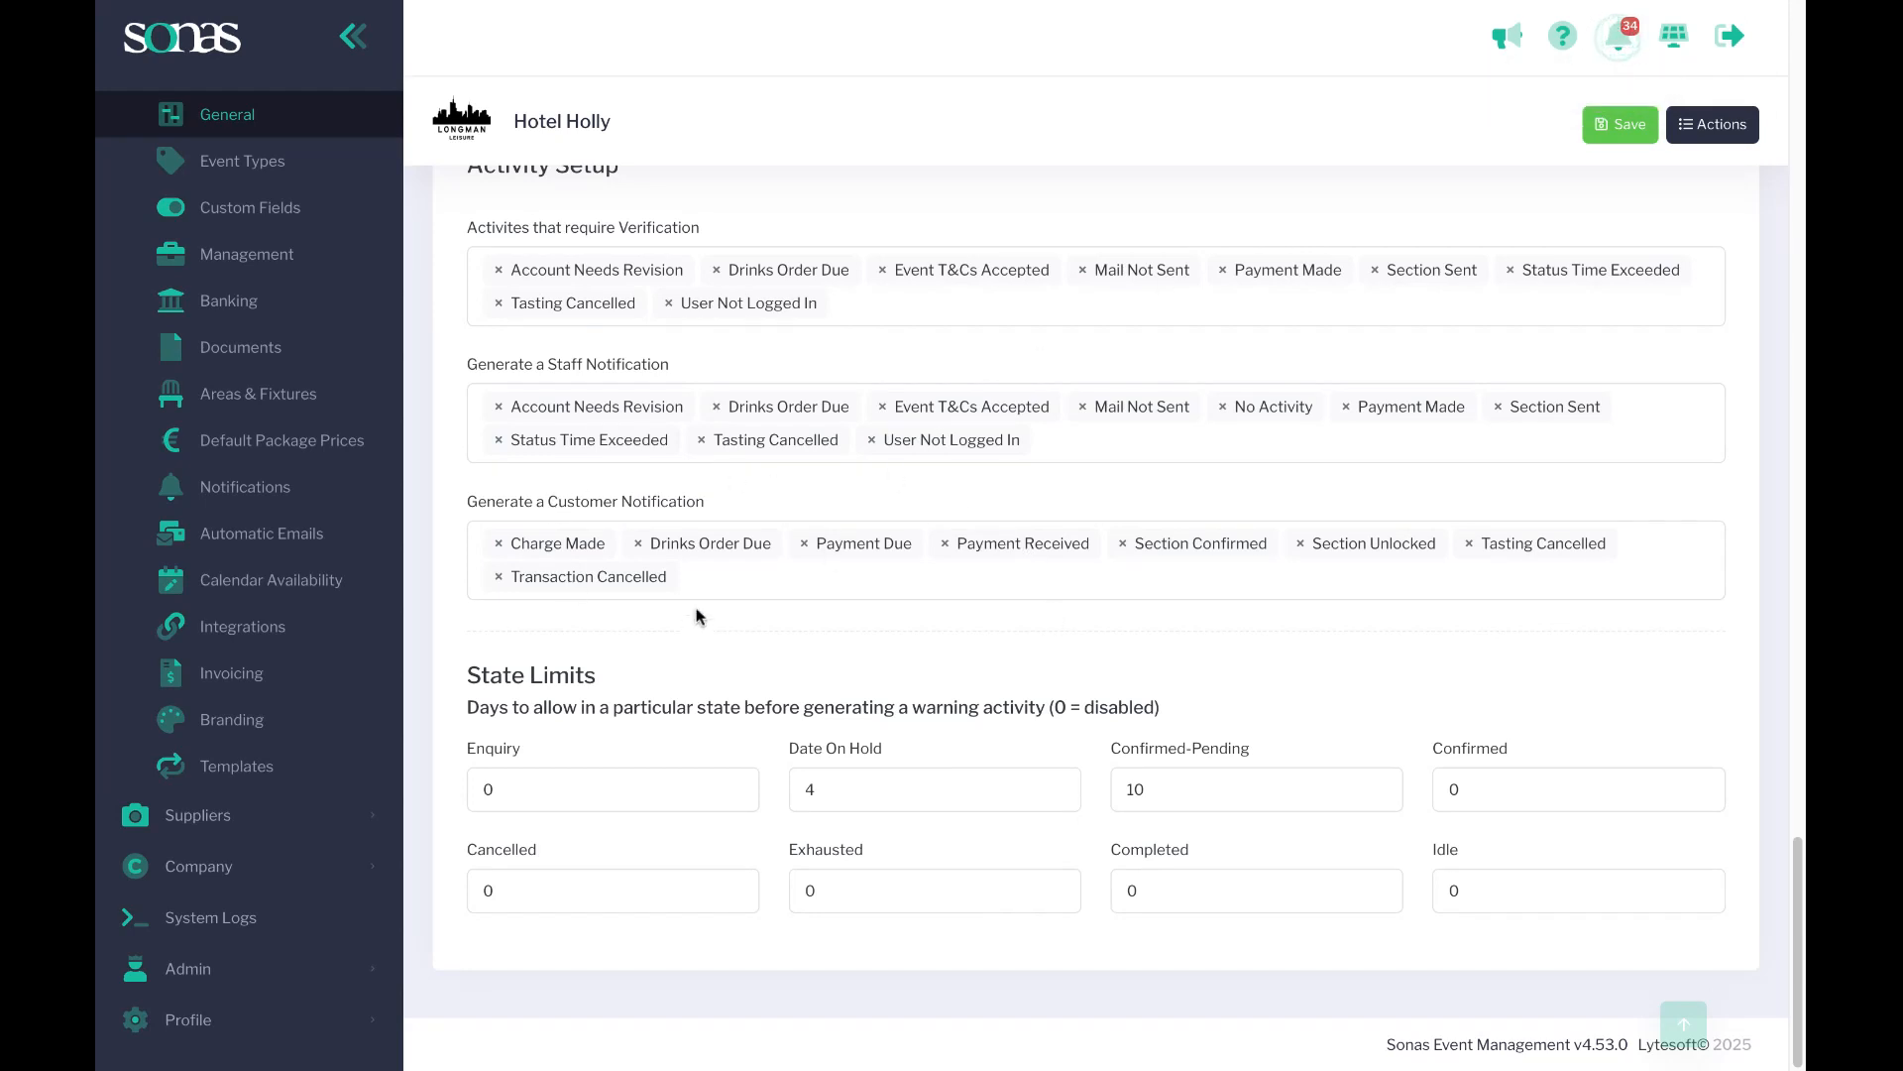
Open Hotel Holly's Notifications settings and review the venue status notification entries.
{"action": "scroll", "coordinate": [653, 502], "scroll_direction": "up", "scroll_amount": 1}
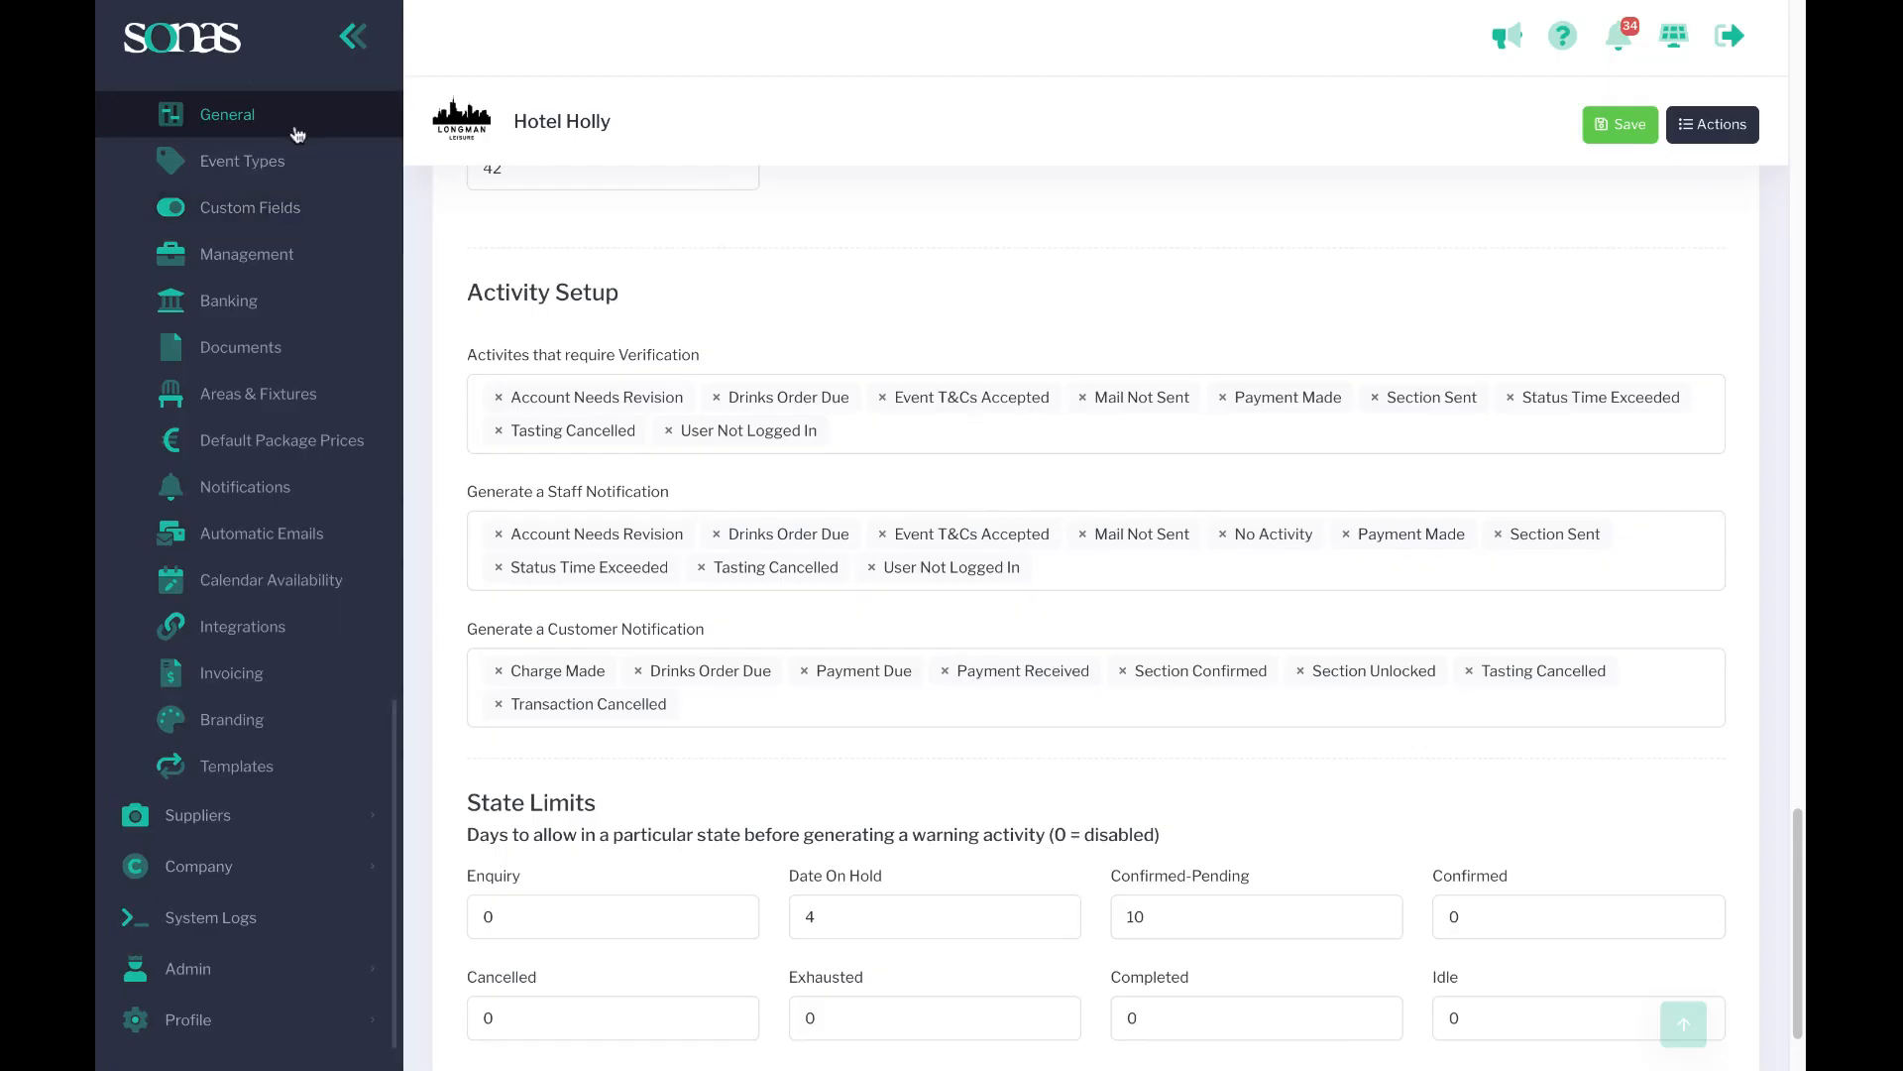
{"action": "scroll", "coordinate": [234, 121], "scroll_direction": "up", "scroll_amount": 1}
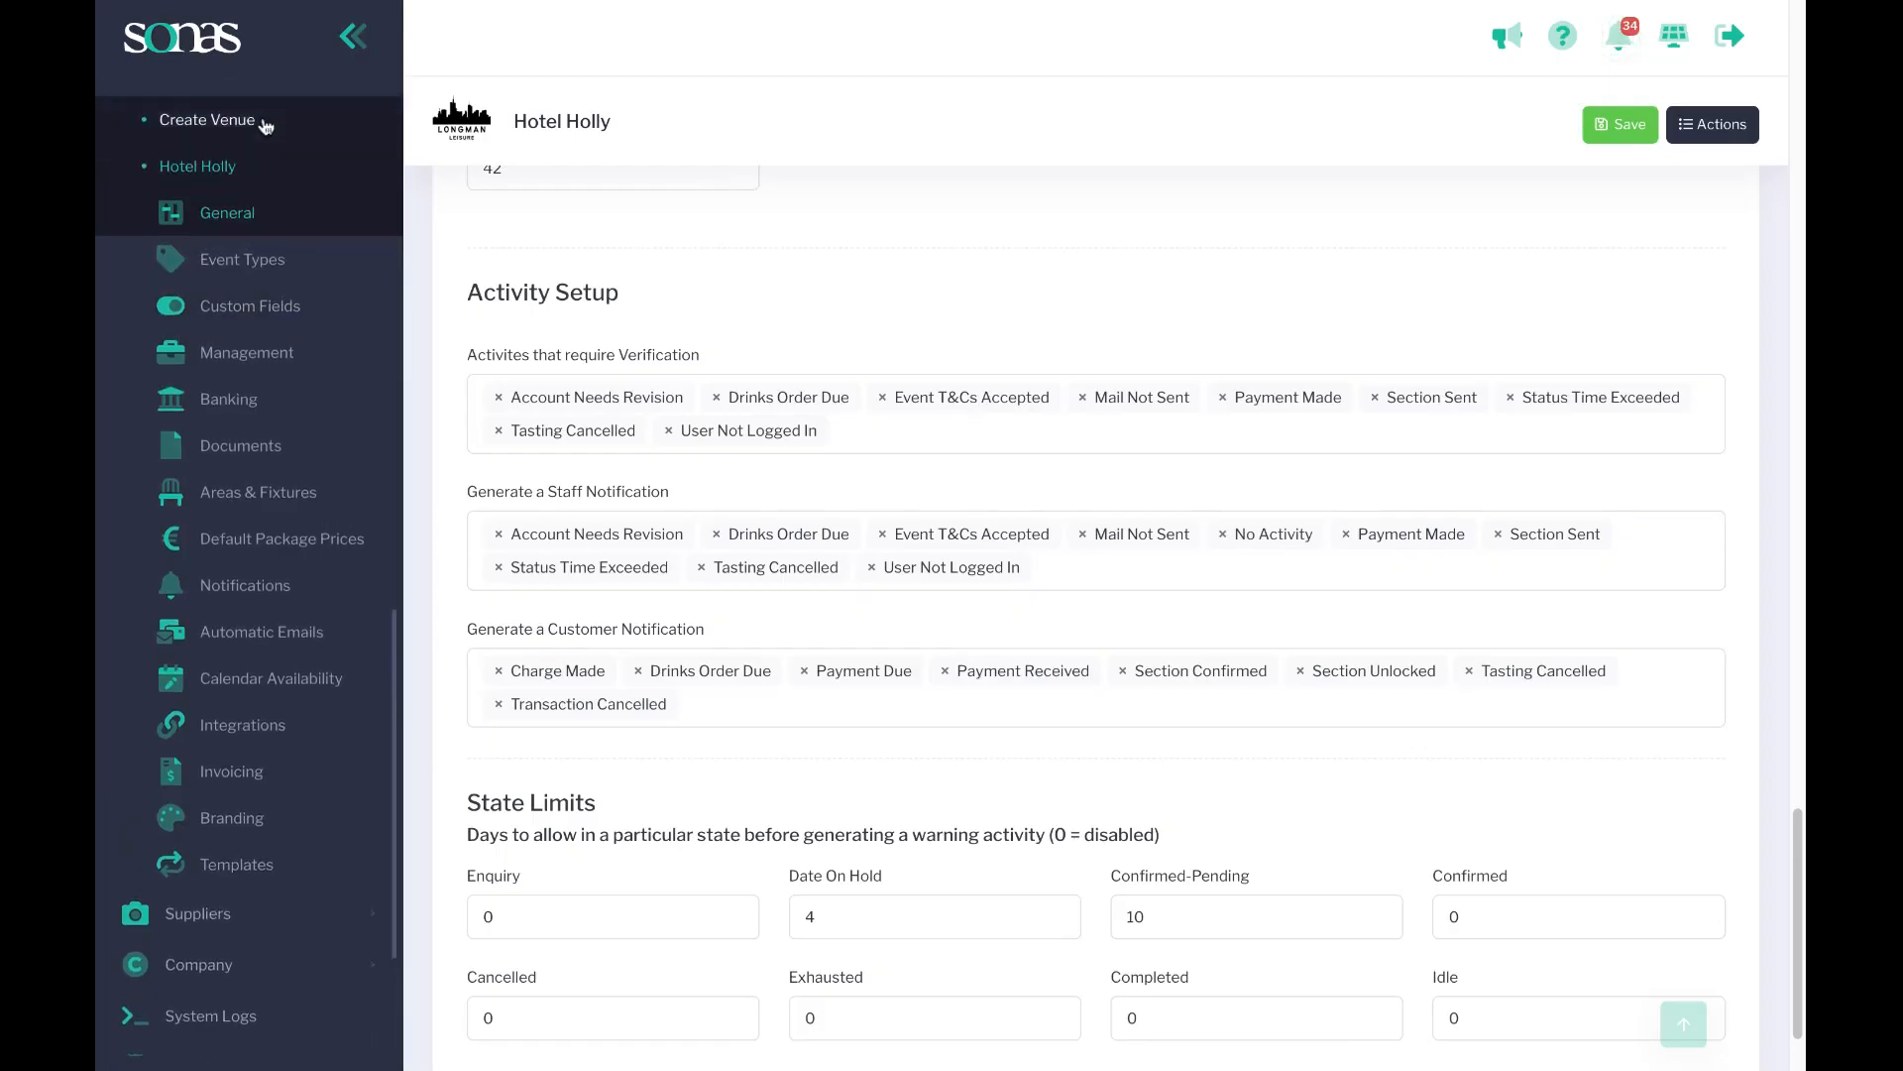
{"action": "scroll", "coordinate": [234, 121], "scroll_direction": "down", "scroll_amount": 1}
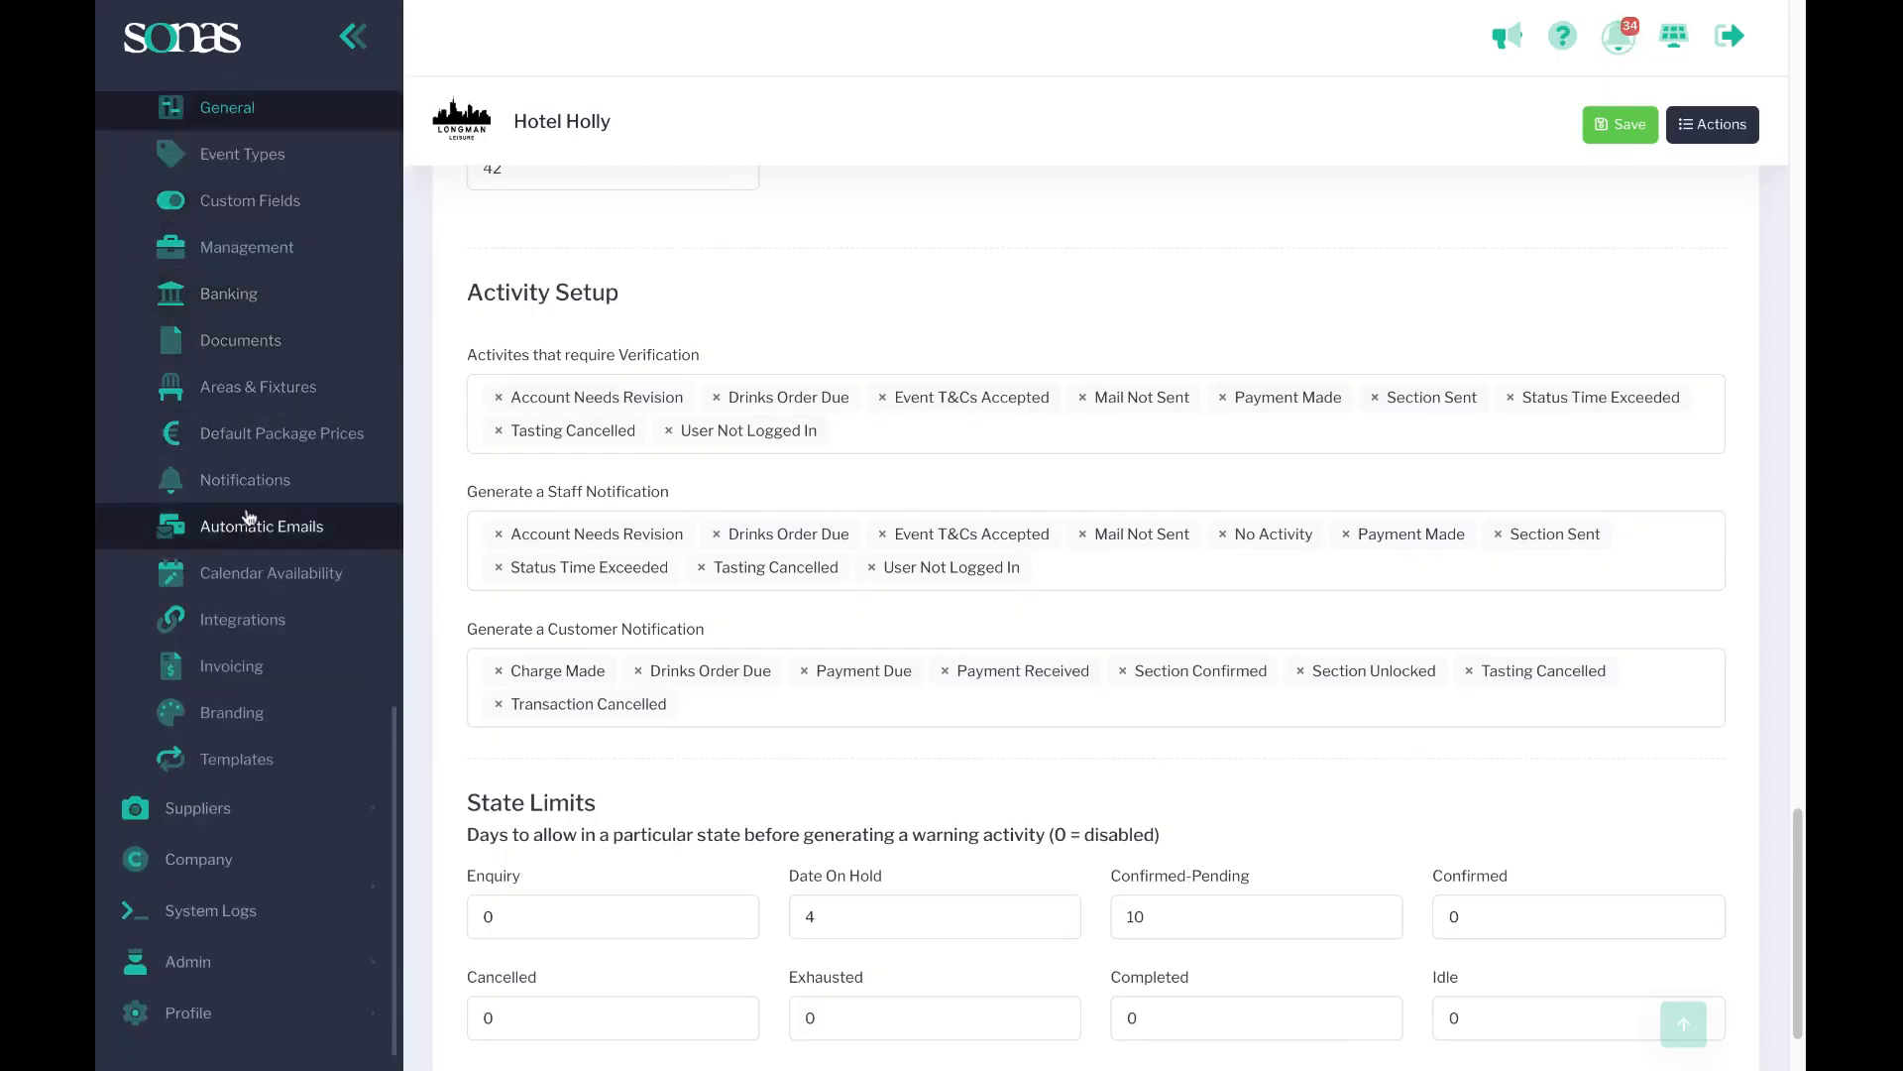
{"action": "left_click", "coordinate": [252, 481]}
{"action": "scroll", "coordinate": [909, 446], "scroll_direction": "down", "scroll_amount": 1}
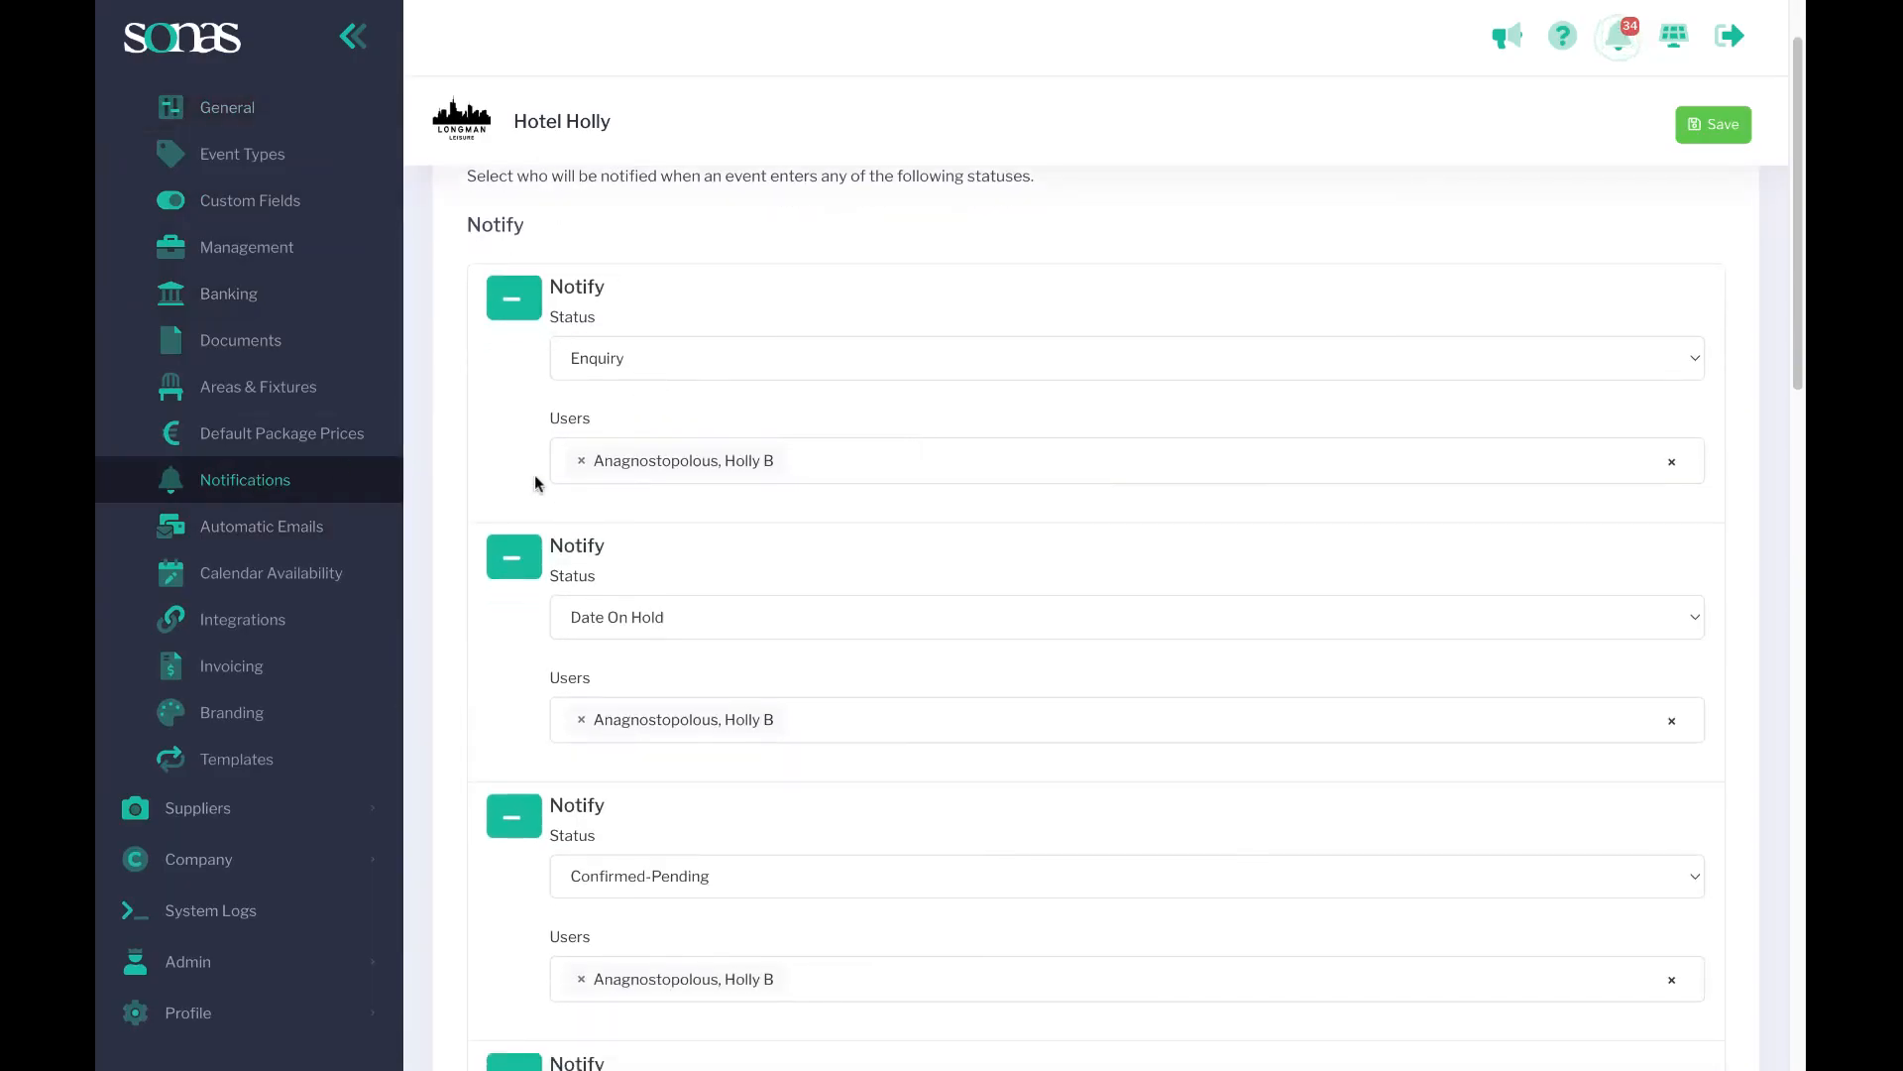
{"action": "scroll", "coordinate": [620, 580], "scroll_direction": "down", "scroll_amount": 1}
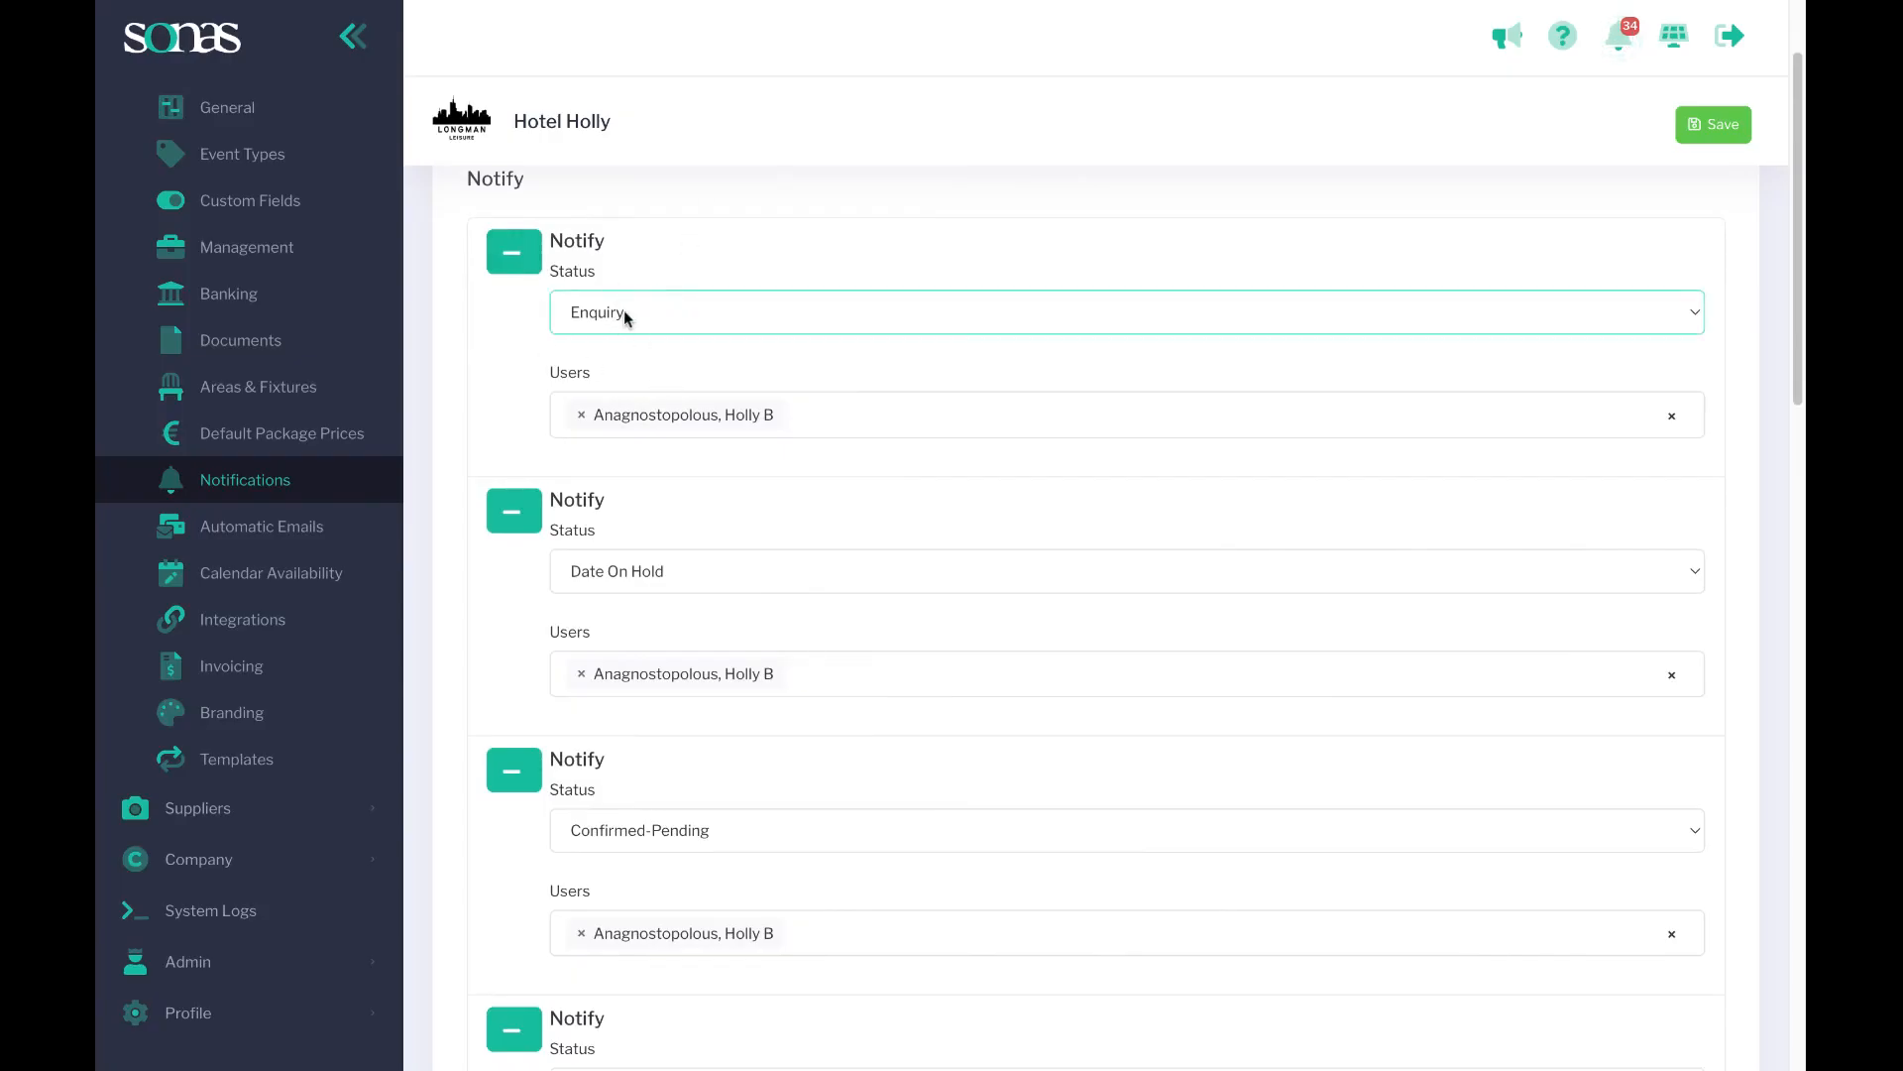
{"action": "scroll", "coordinate": [639, 366], "scroll_direction": "down", "scroll_amount": 4}
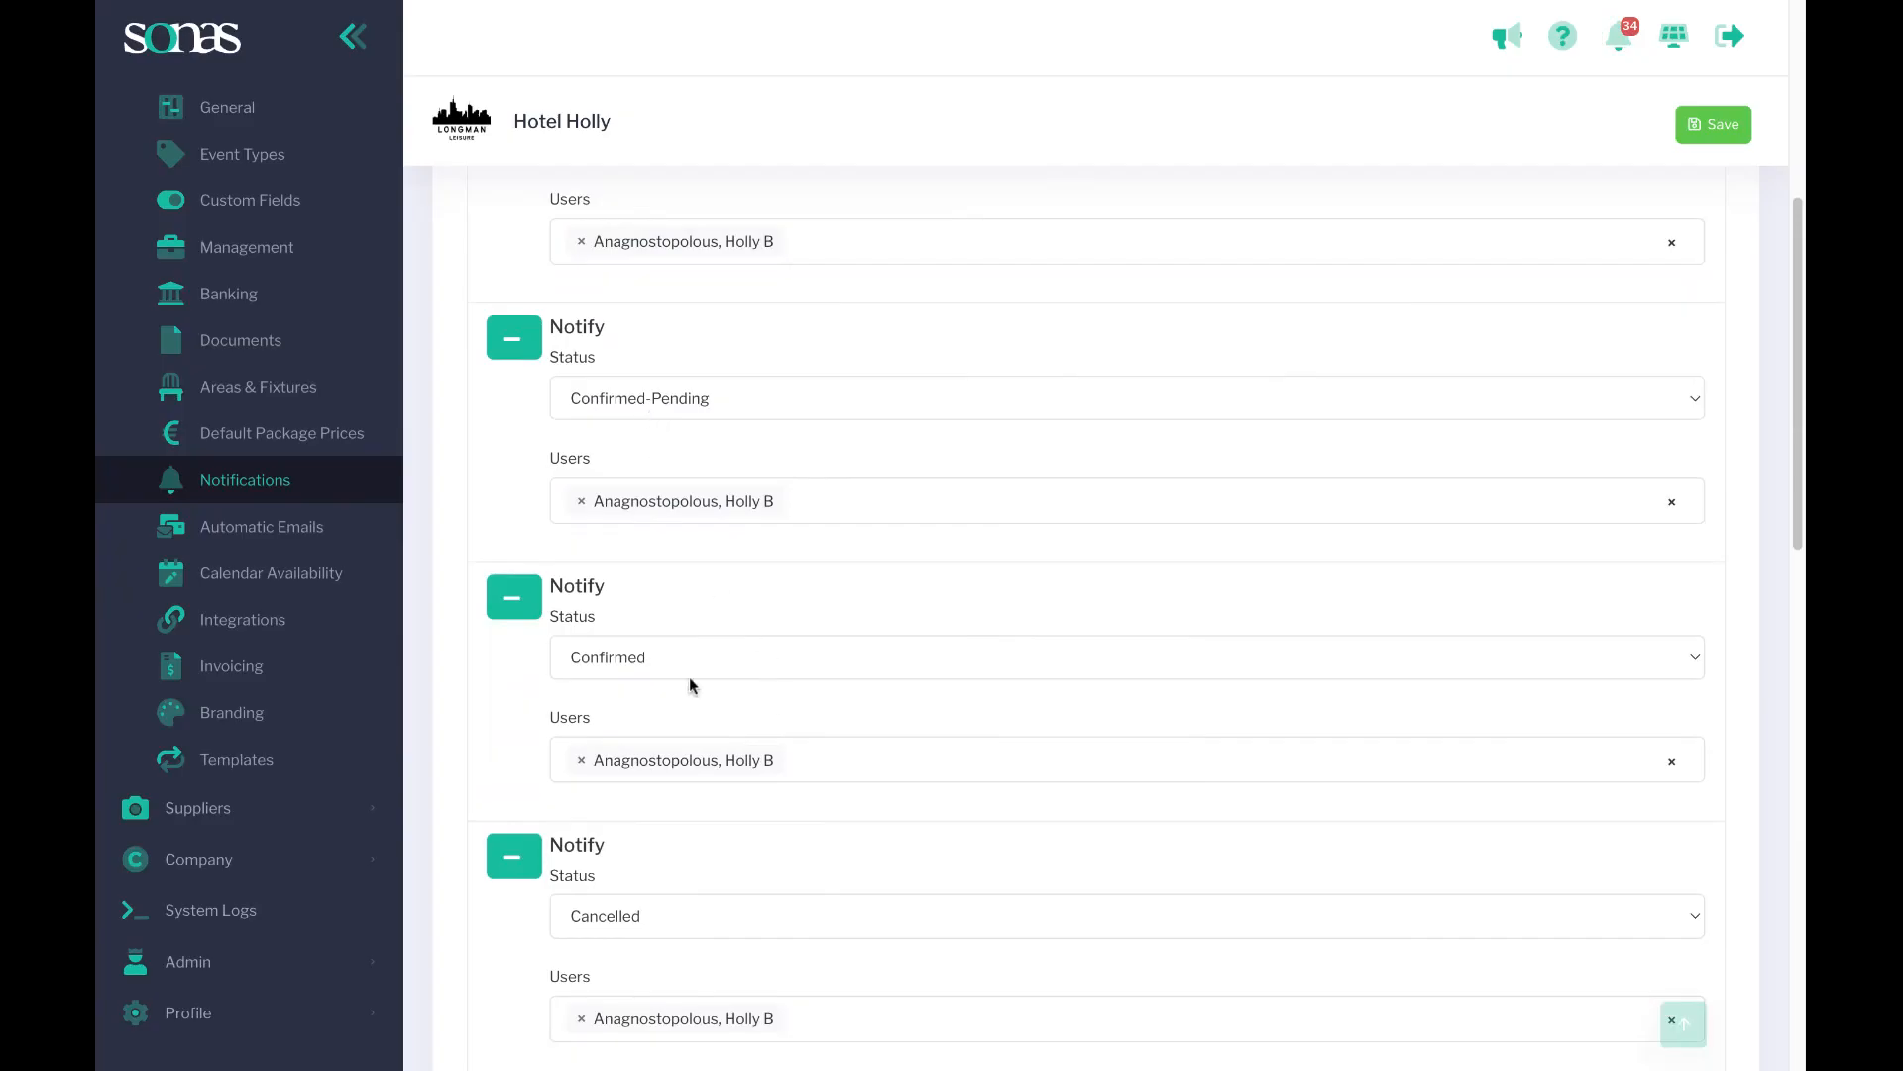
{"action": "scroll", "coordinate": [753, 655], "scroll_direction": "down", "scroll_amount": 1}
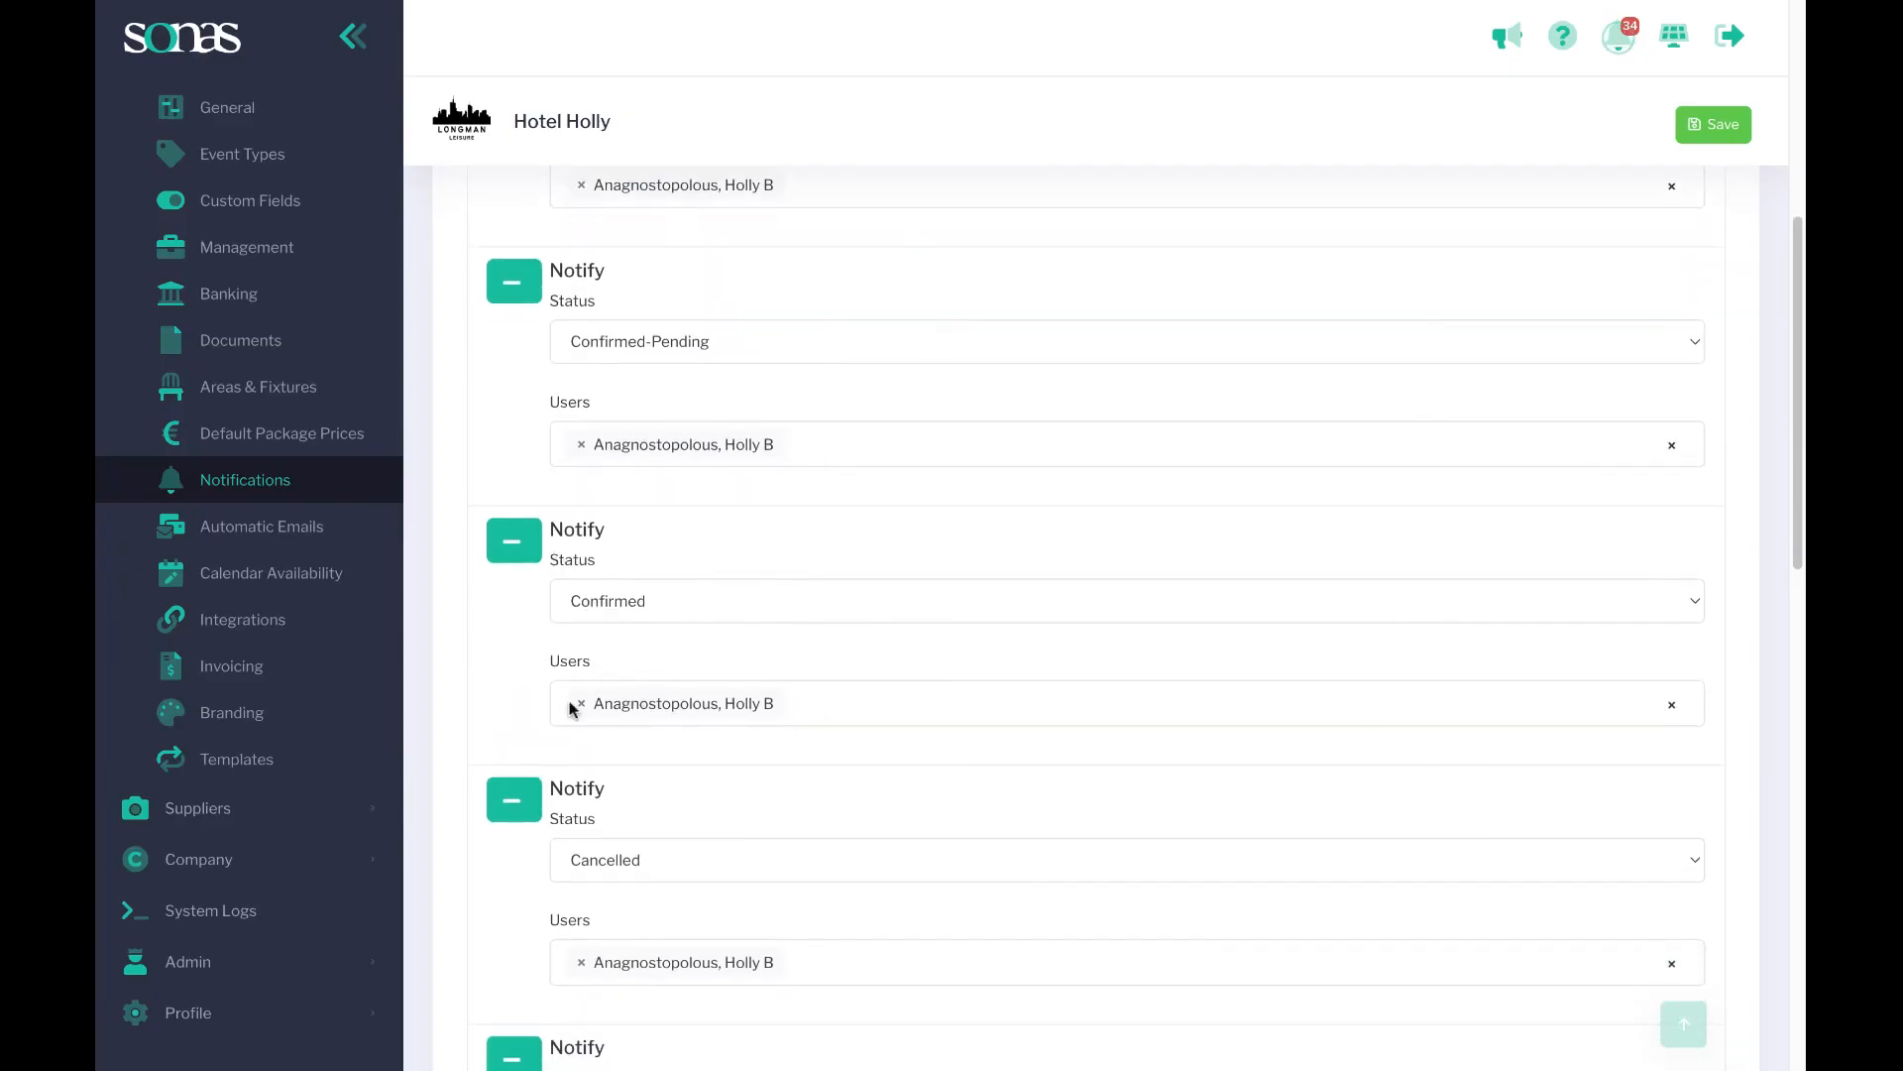
For the Confirmed status notification, add a different user and remove the existing user.
{"action": "left_click", "coordinate": [728, 711]}
{"action": "scroll", "coordinate": [729, 892], "scroll_direction": "down", "scroll_amount": 2}
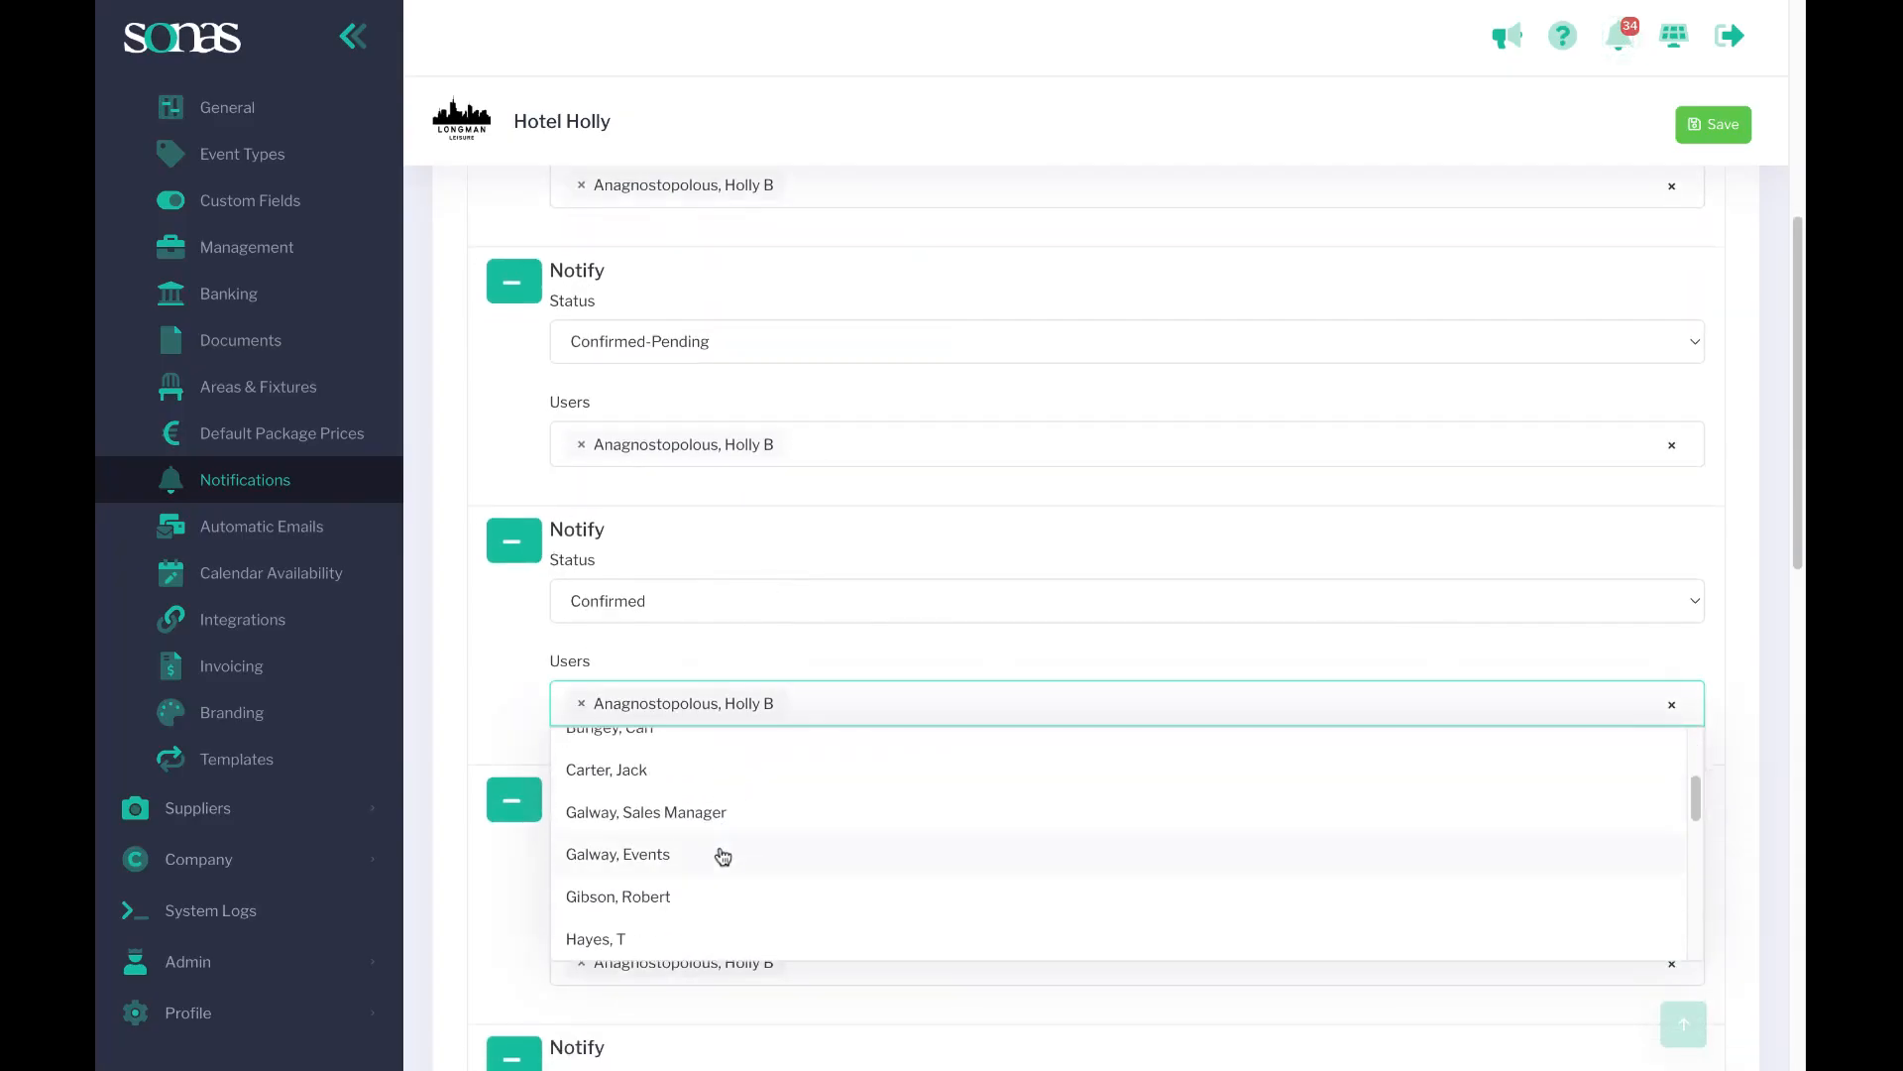
{"action": "scroll", "coordinate": [719, 853], "scroll_direction": "down", "scroll_amount": 6}
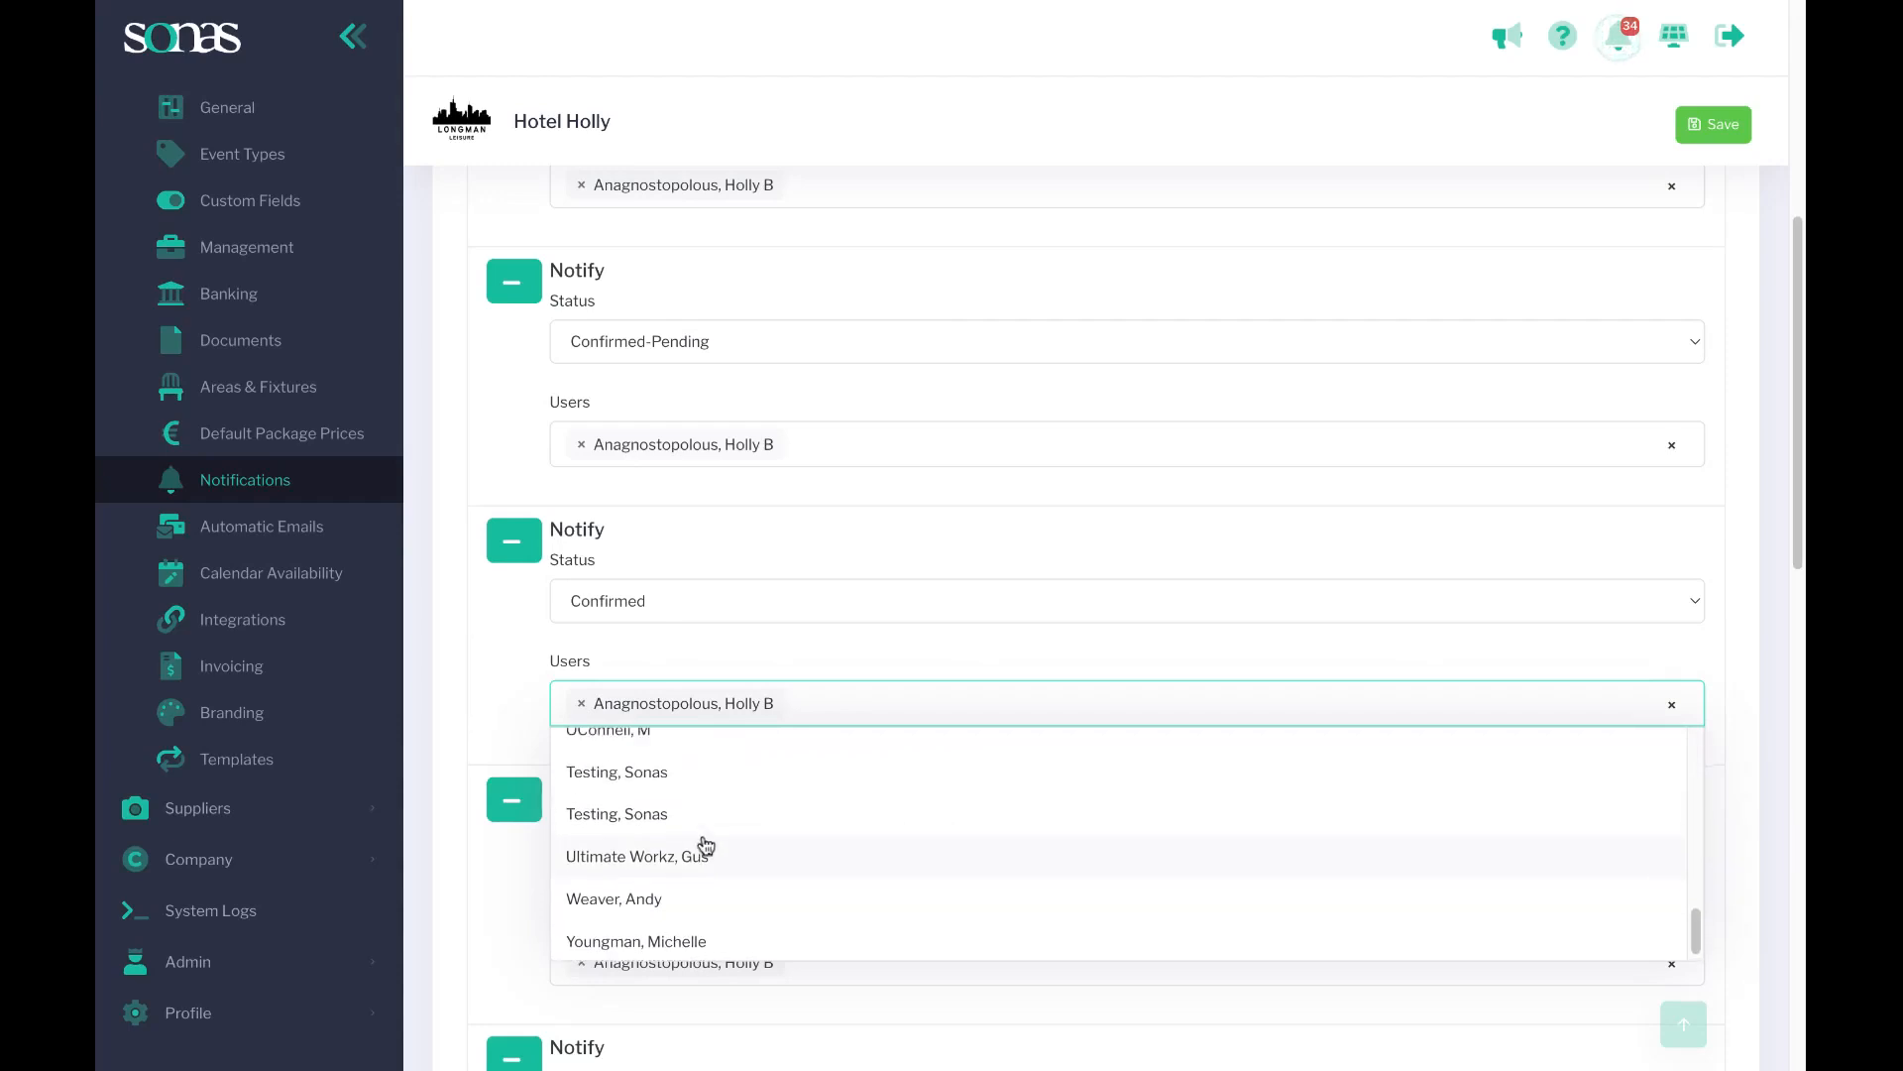
{"action": "scroll", "coordinate": [694, 823], "scroll_direction": "up", "scroll_amount": 3}
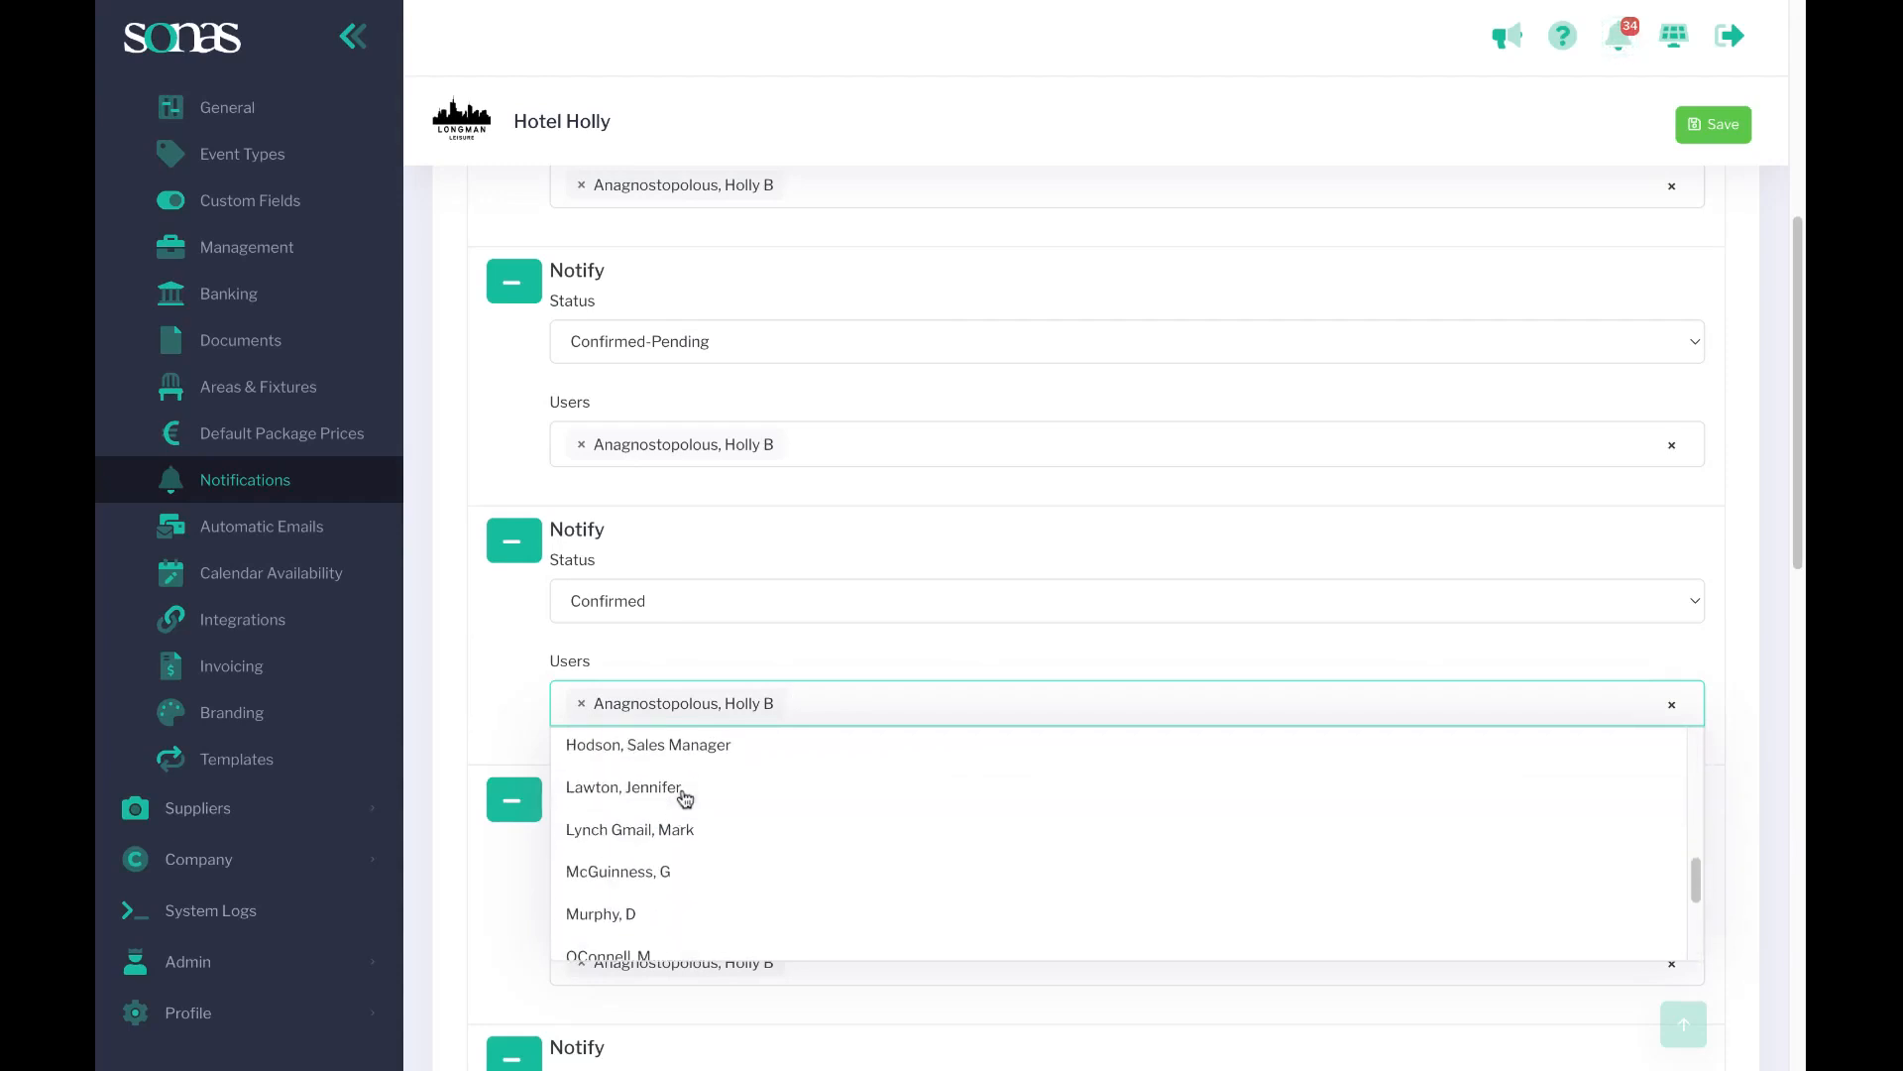
{"action": "scroll", "coordinate": [682, 797], "scroll_direction": "up", "scroll_amount": 5}
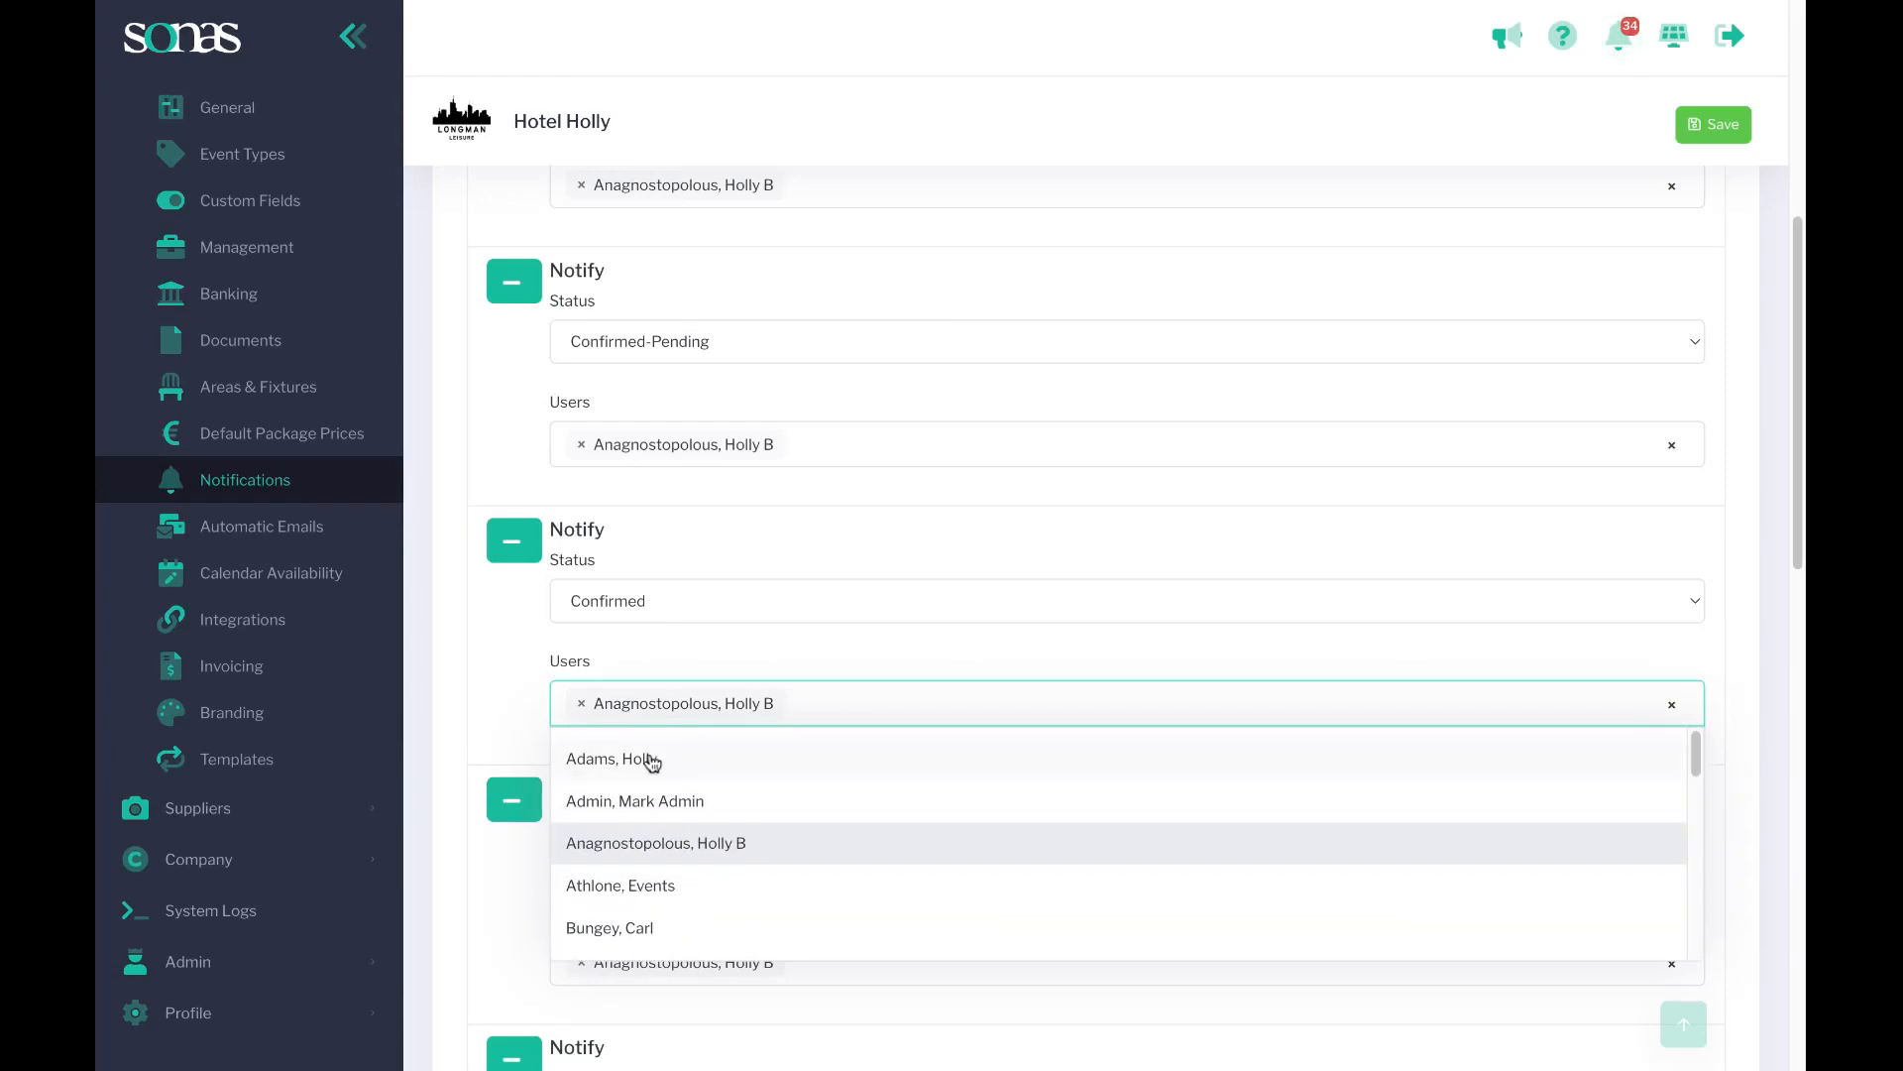
{"action": "left_click", "coordinate": [652, 761]}
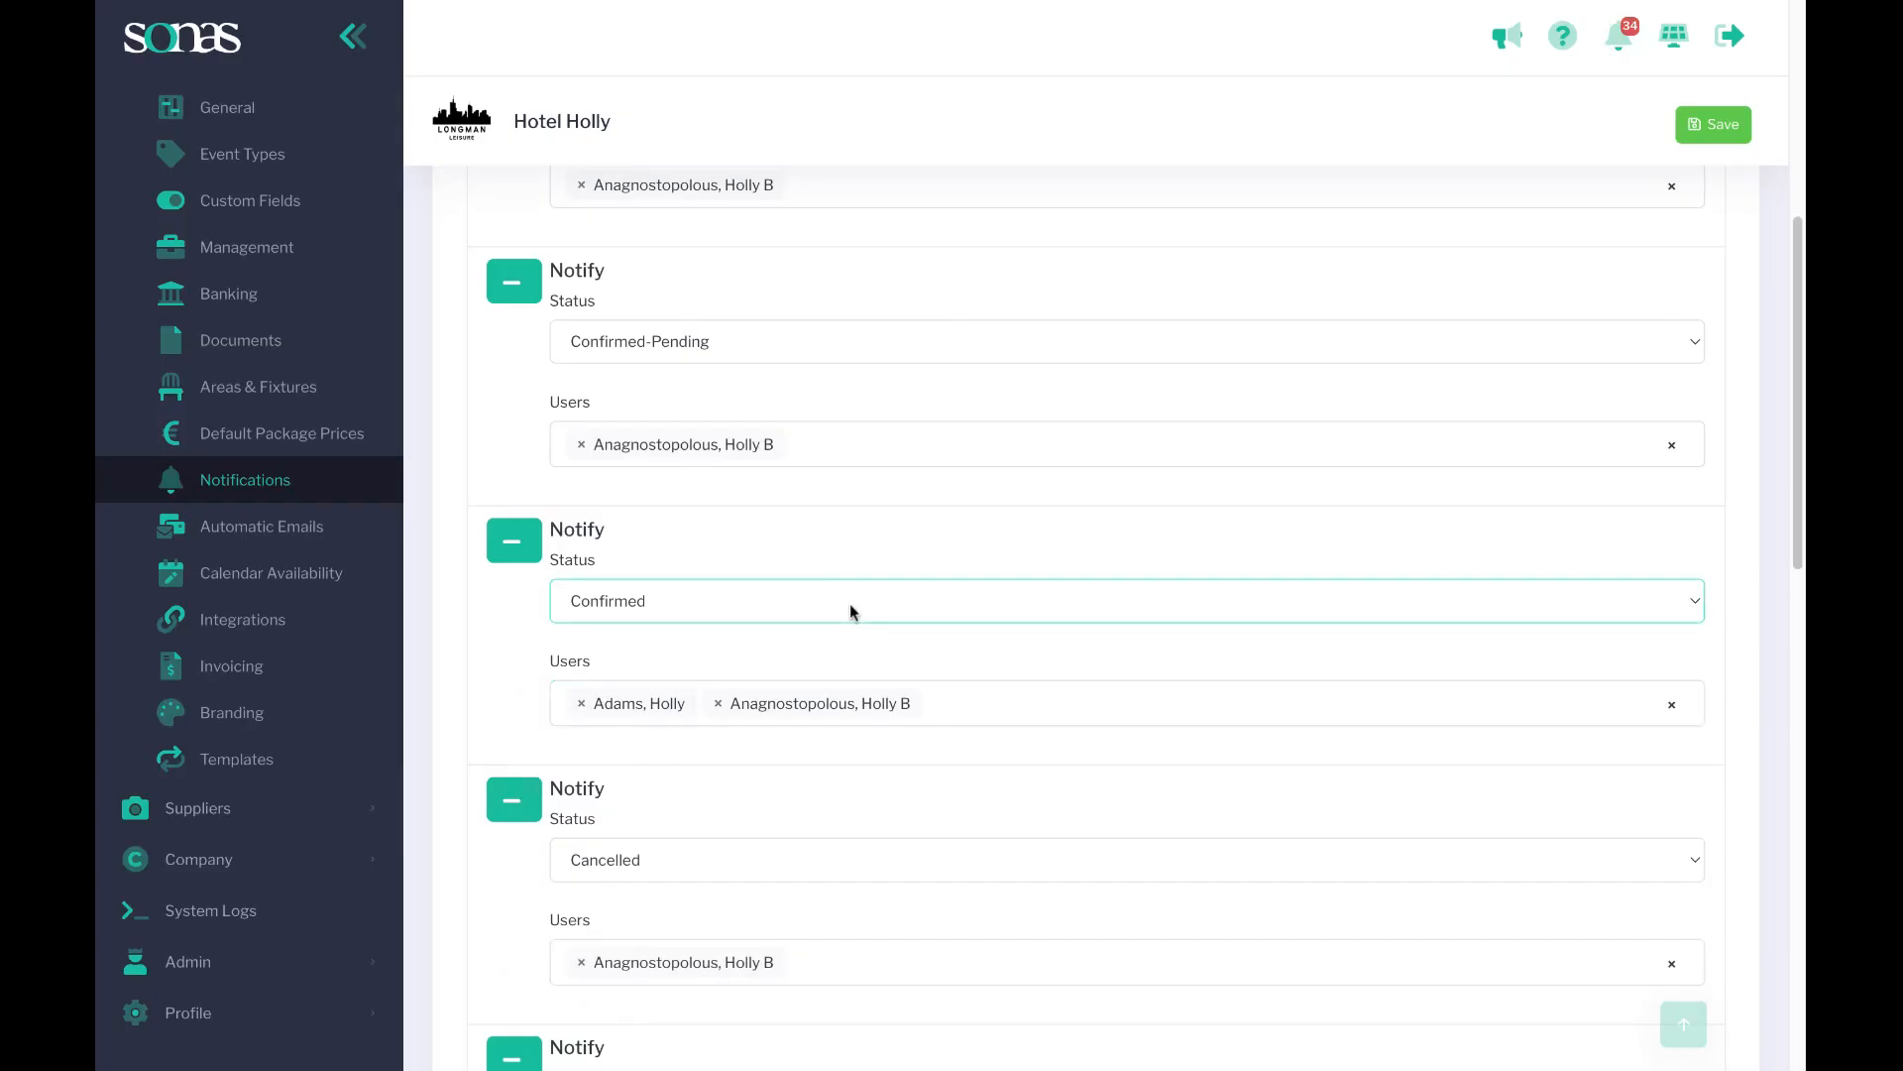
{"action": "left_click", "coordinate": [719, 702]}
{"action": "left_click", "coordinate": [745, 616]}
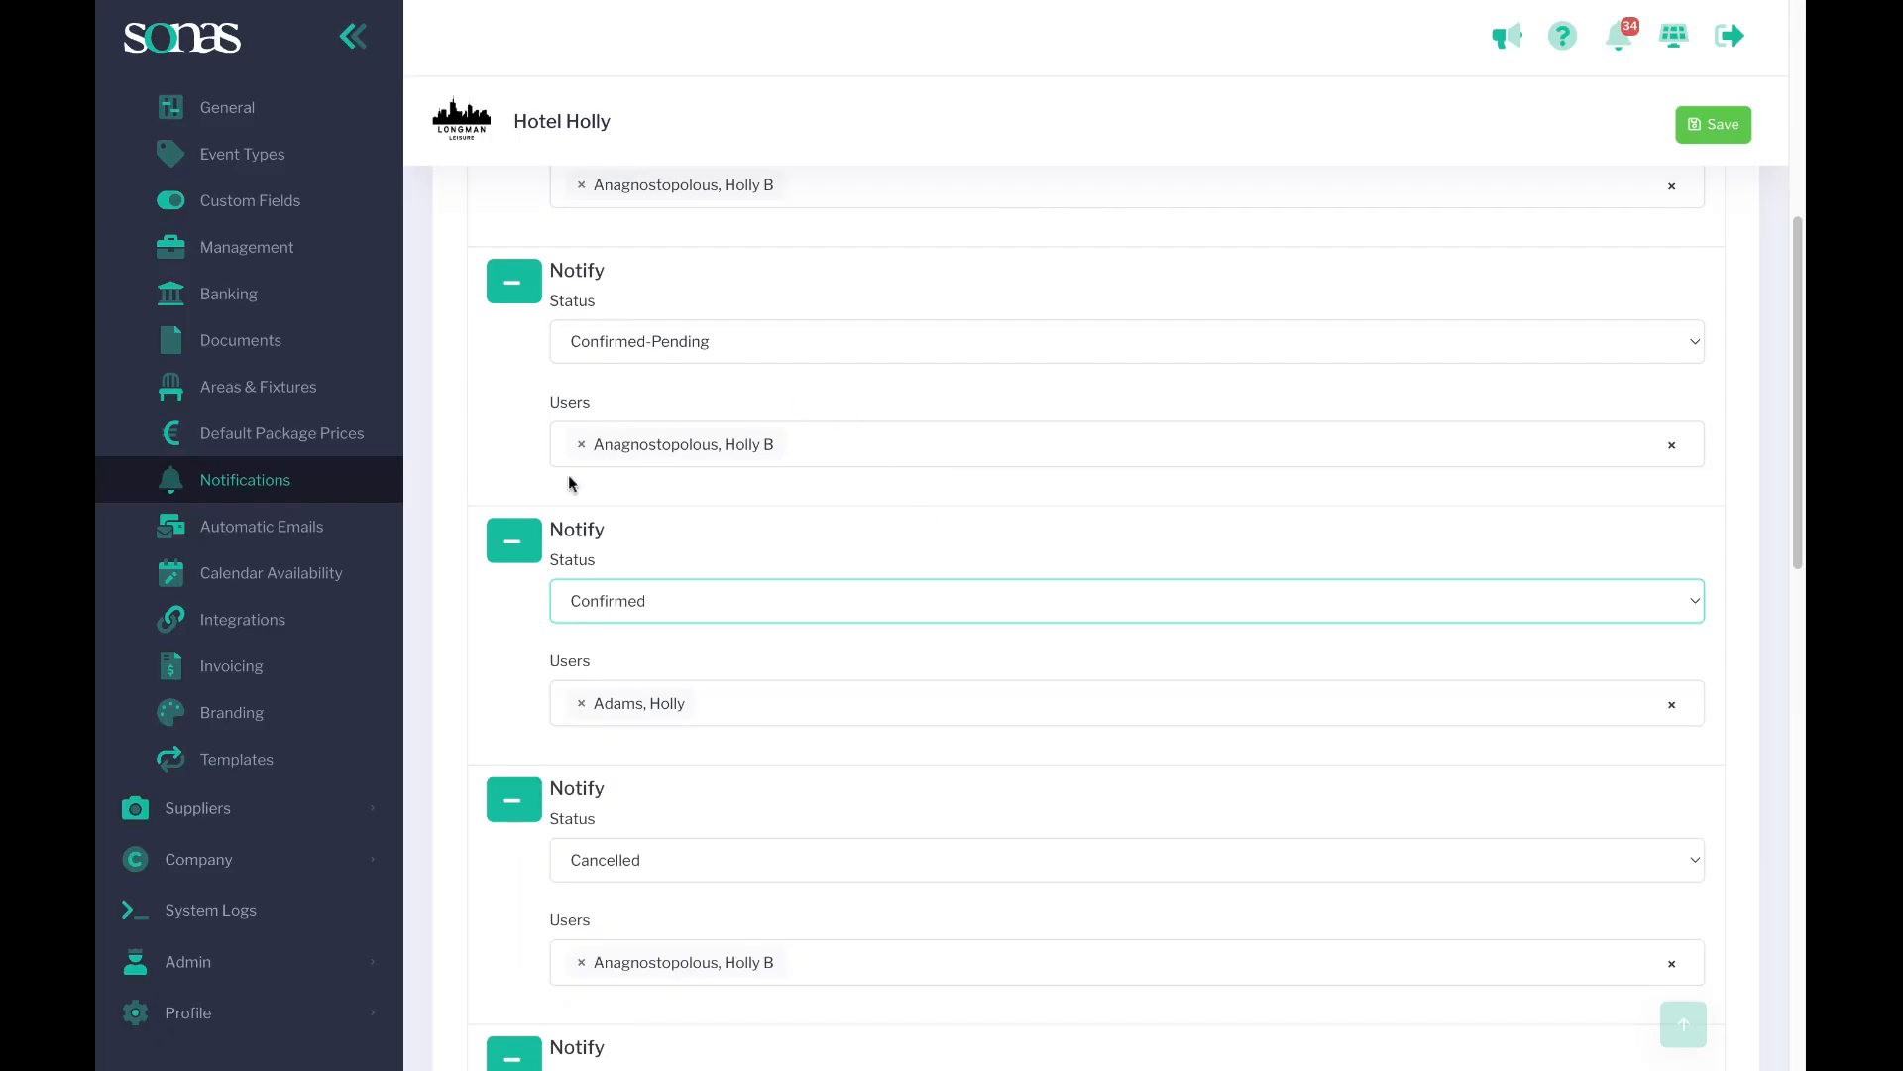
Review the venue notification entries down to the Mail Notifications section.
{"action": "scroll", "coordinate": [691, 685], "scroll_direction": "up", "scroll_amount": 1}
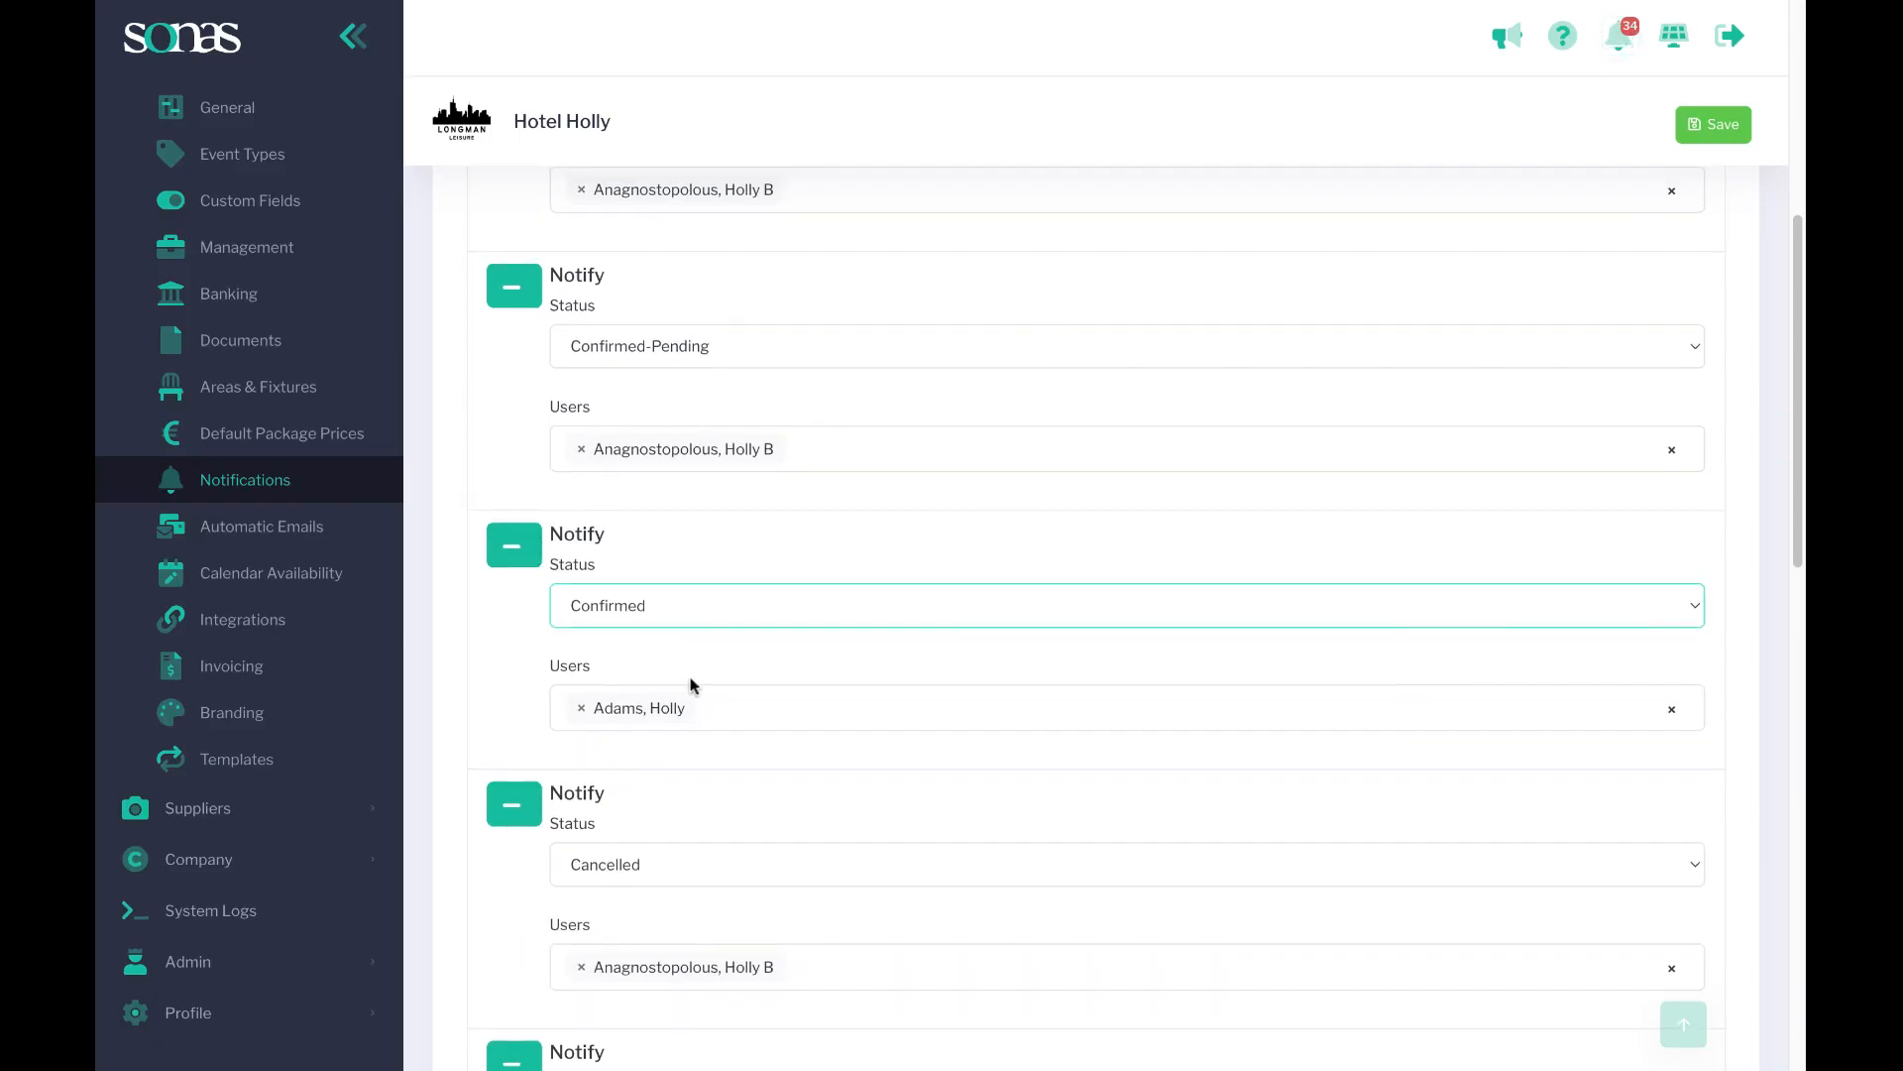
{"action": "scroll", "coordinate": [694, 669], "scroll_direction": "up", "scroll_amount": 1}
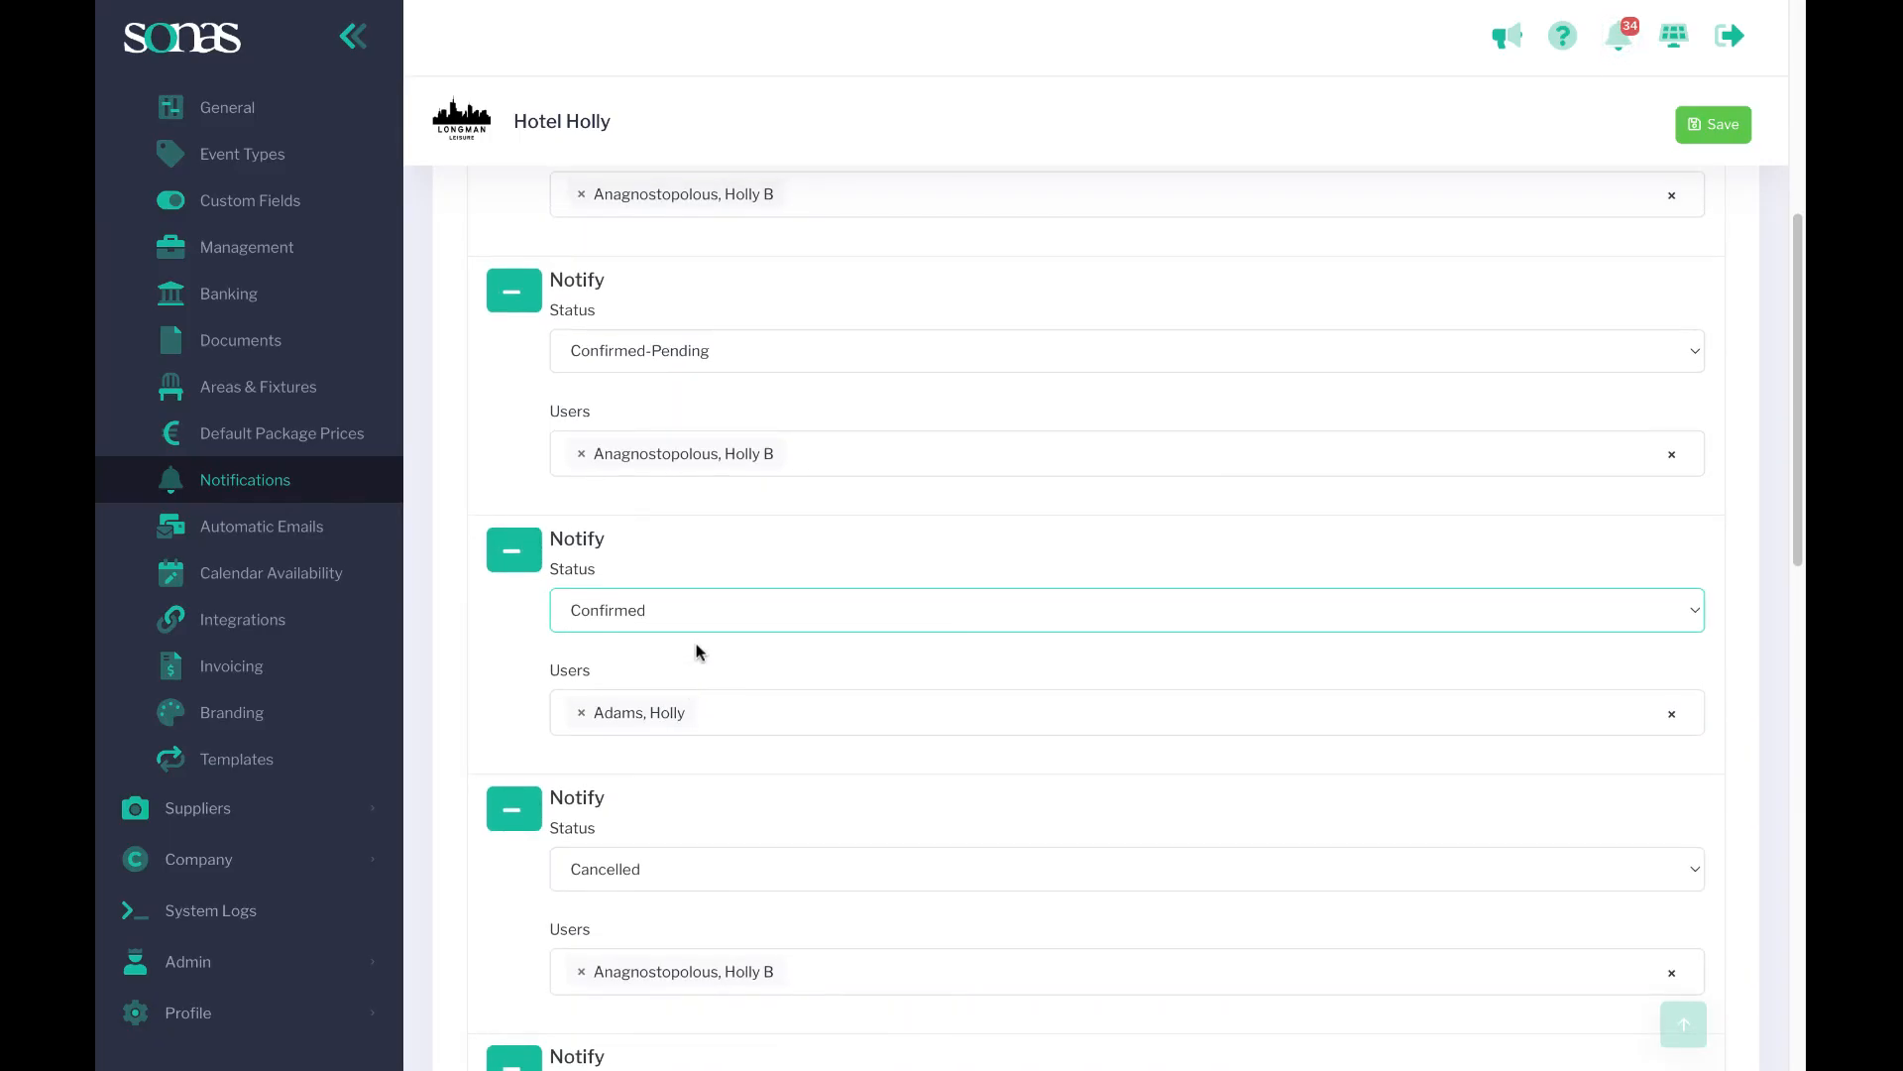
{"action": "scroll", "coordinate": [697, 650], "scroll_direction": "up", "scroll_amount": 2}
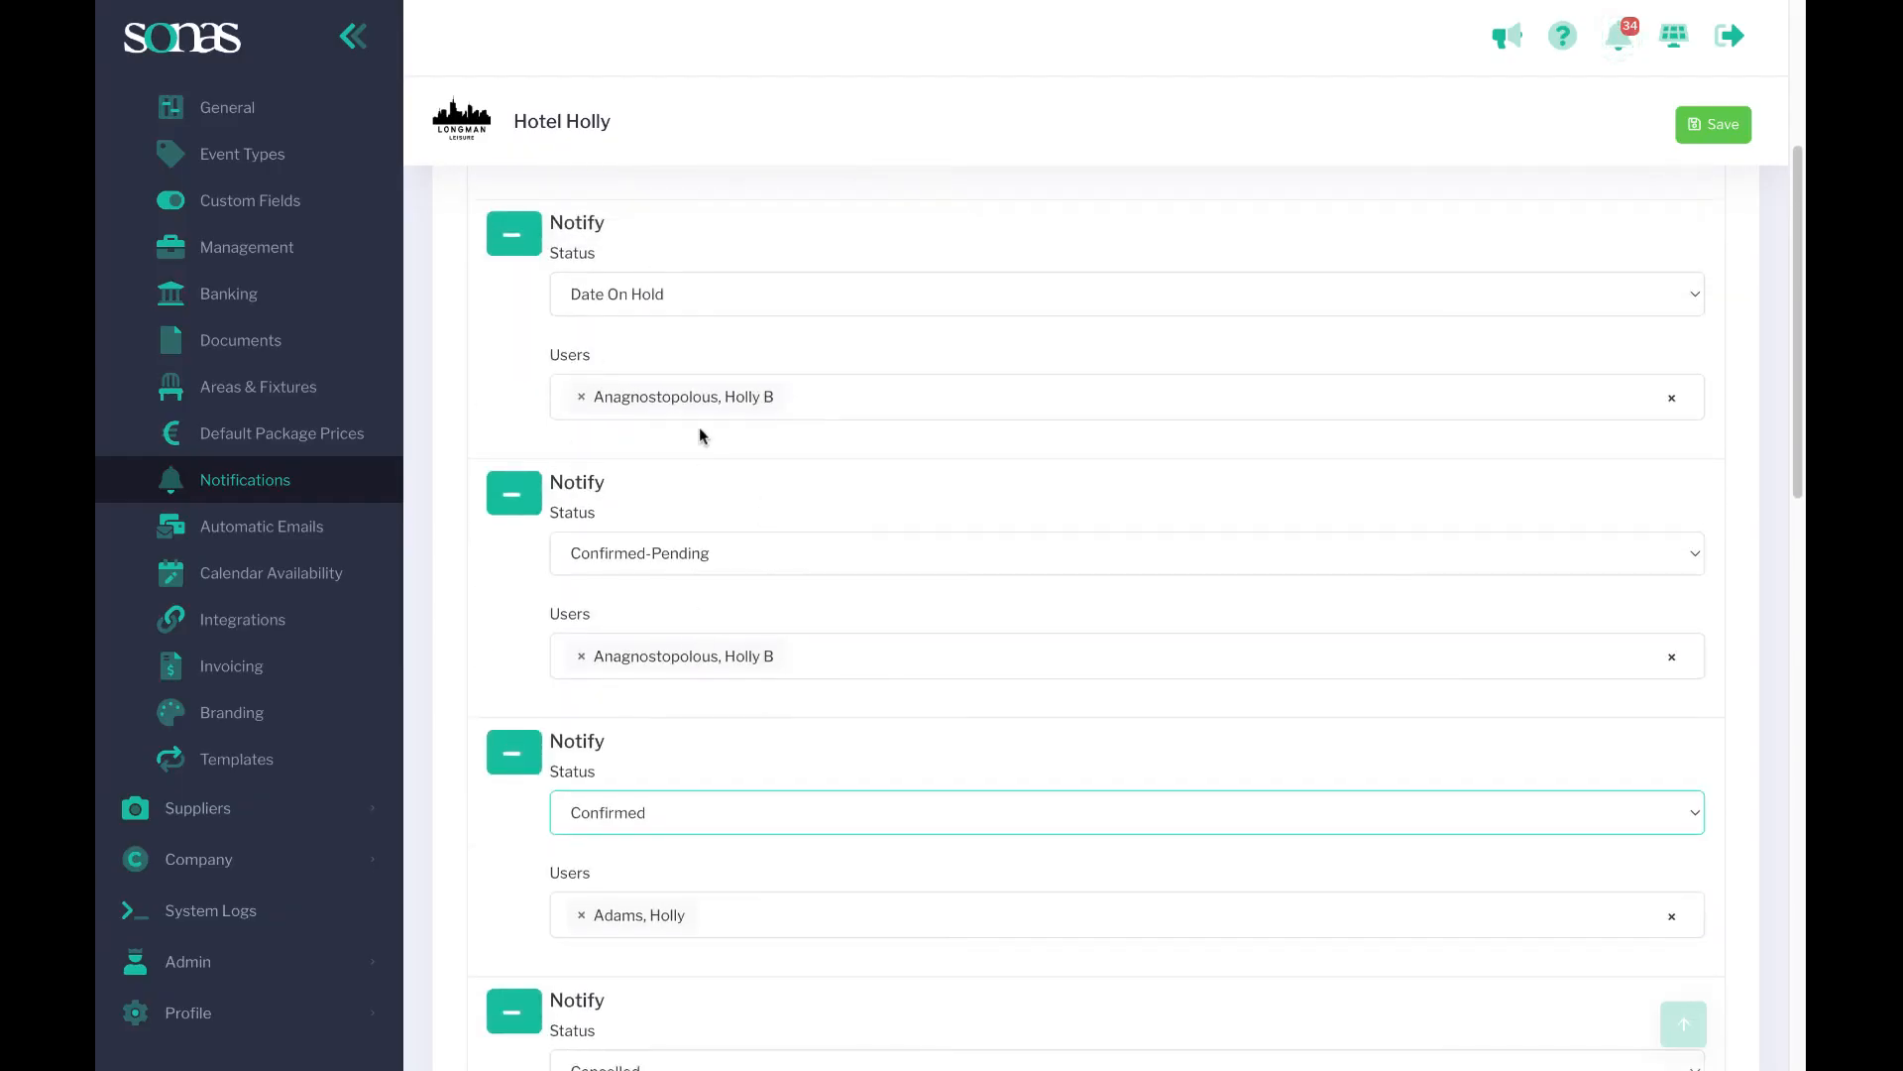
{"action": "scroll", "coordinate": [674, 421], "scroll_direction": "up", "scroll_amount": 4}
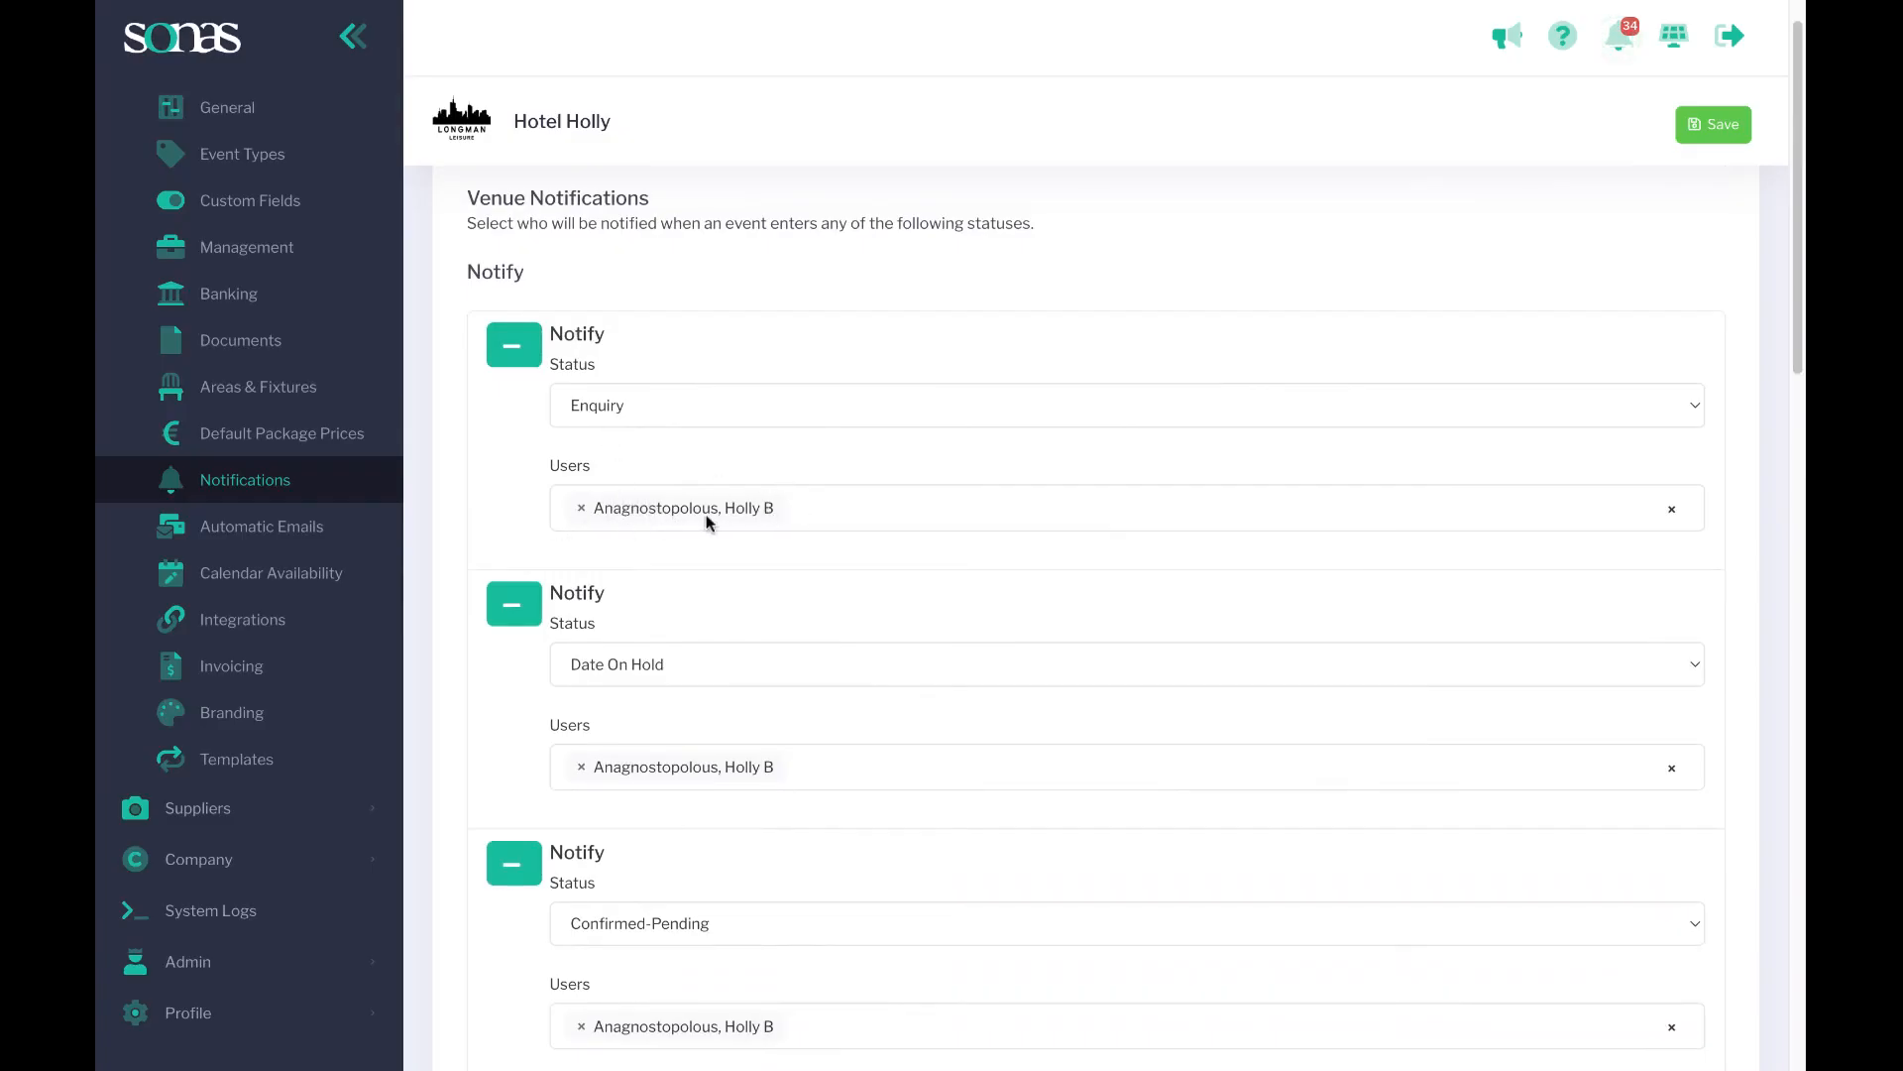
{"action": "scroll", "coordinate": [705, 509], "scroll_direction": "down", "scroll_amount": 1}
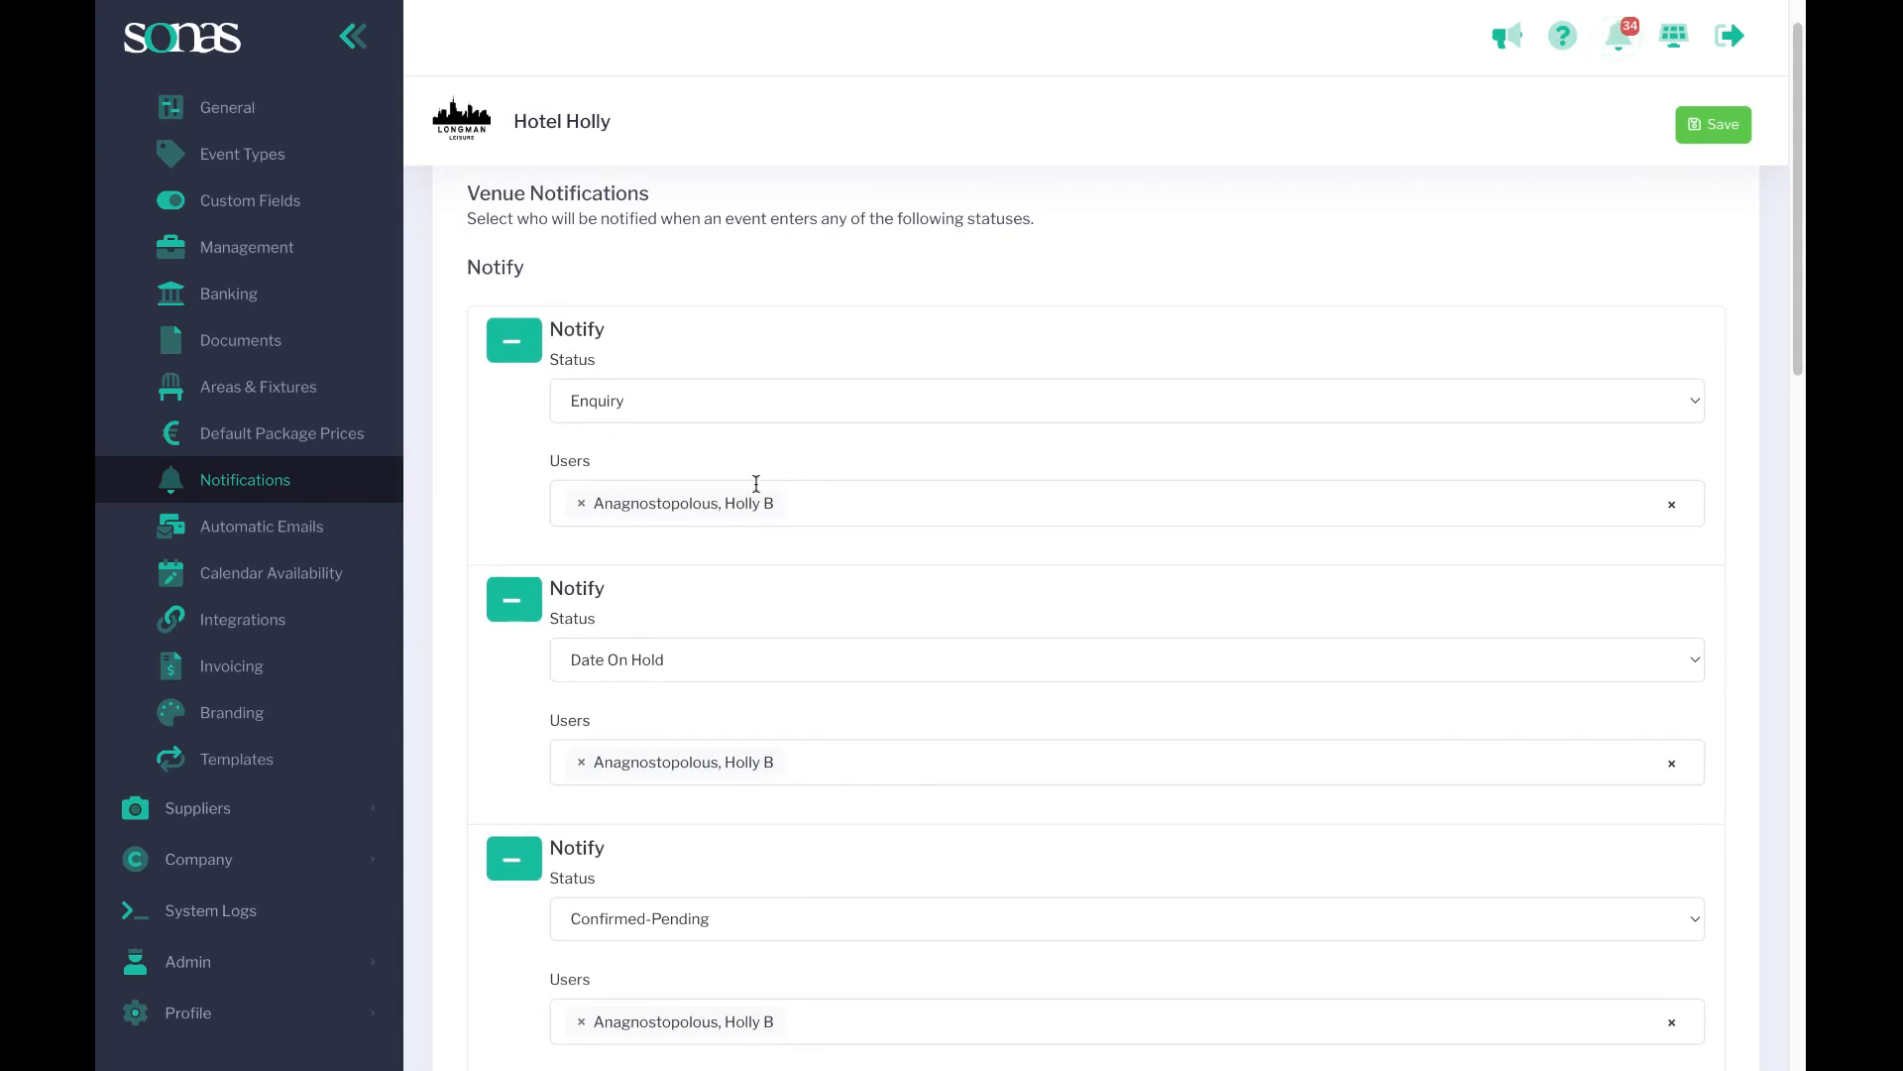
{"action": "scroll", "coordinate": [755, 482], "scroll_direction": "down", "scroll_amount": 8}
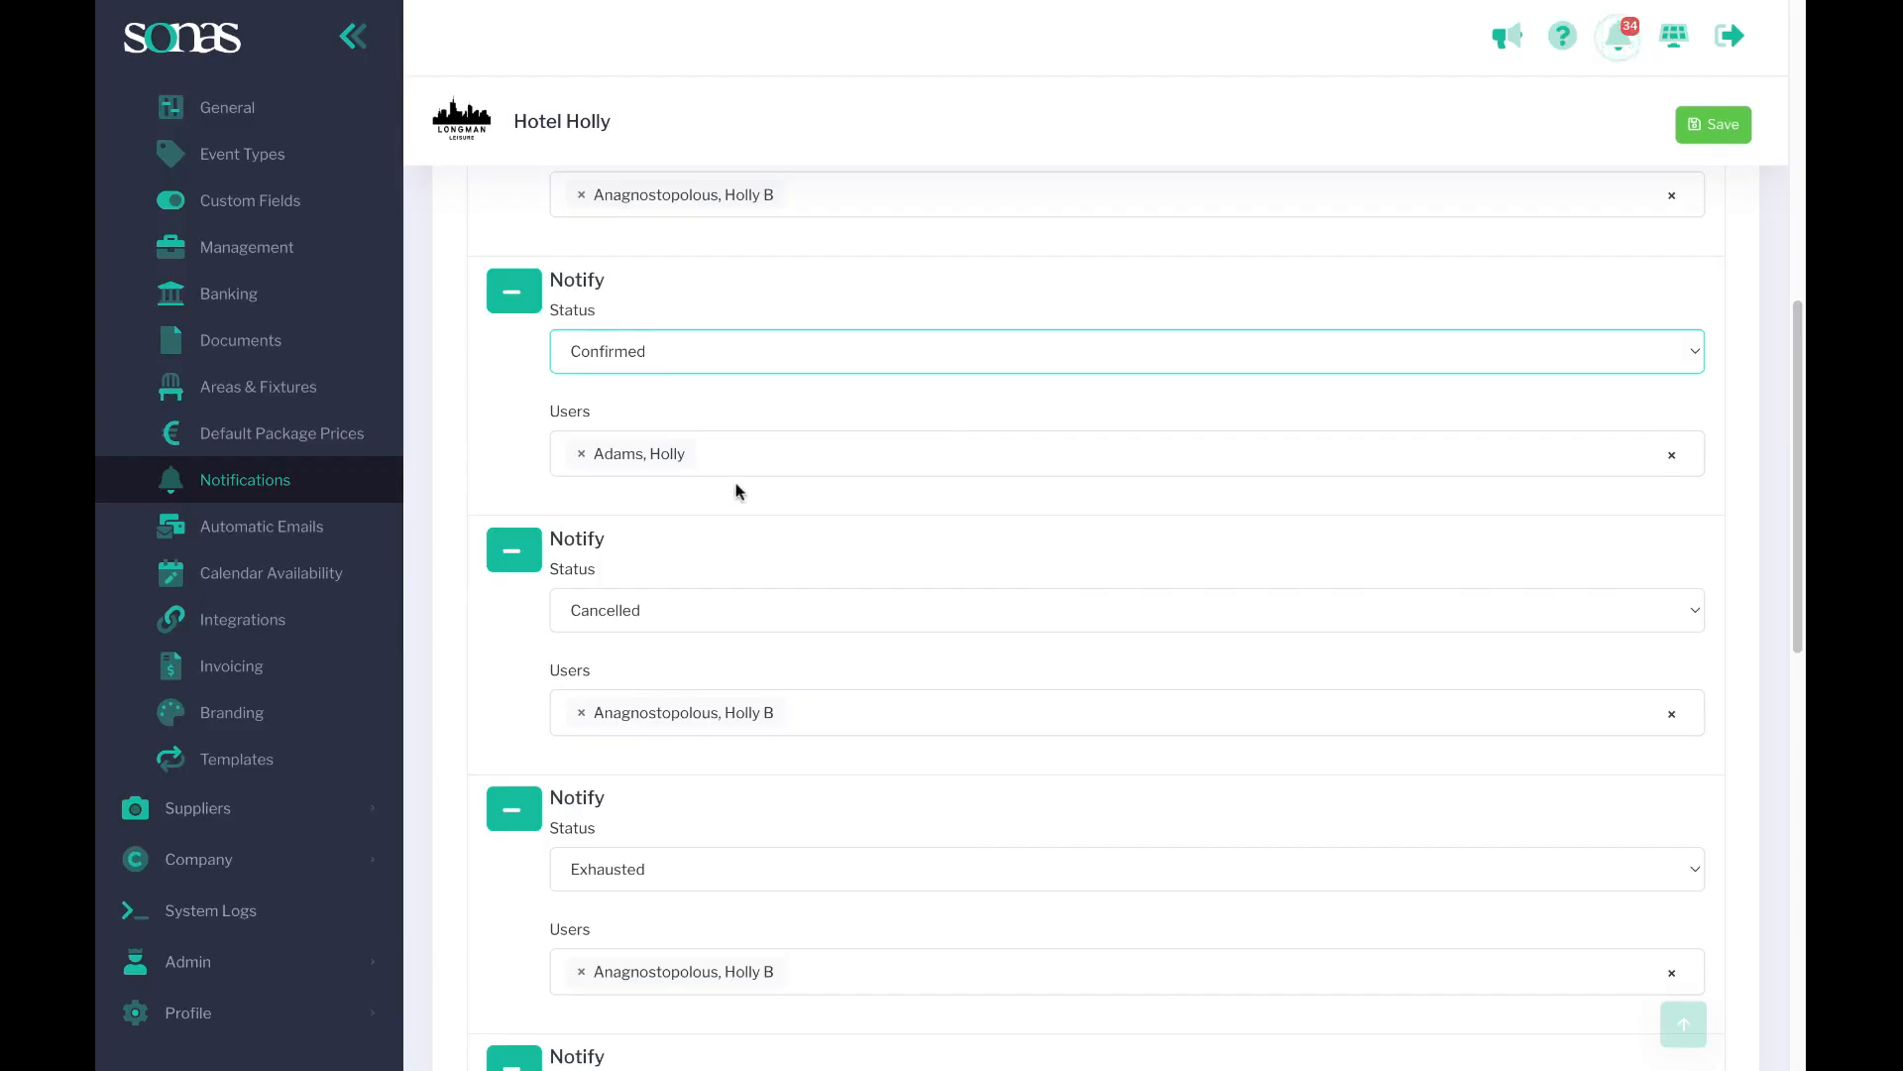
{"action": "scroll", "coordinate": [777, 507], "scroll_direction": "down", "scroll_amount": 5}
{"action": "scroll", "coordinate": [779, 510], "scroll_direction": "down", "scroll_amount": 6}
{"action": "scroll", "coordinate": [582, 251], "scroll_direction": "up", "scroll_amount": 9}
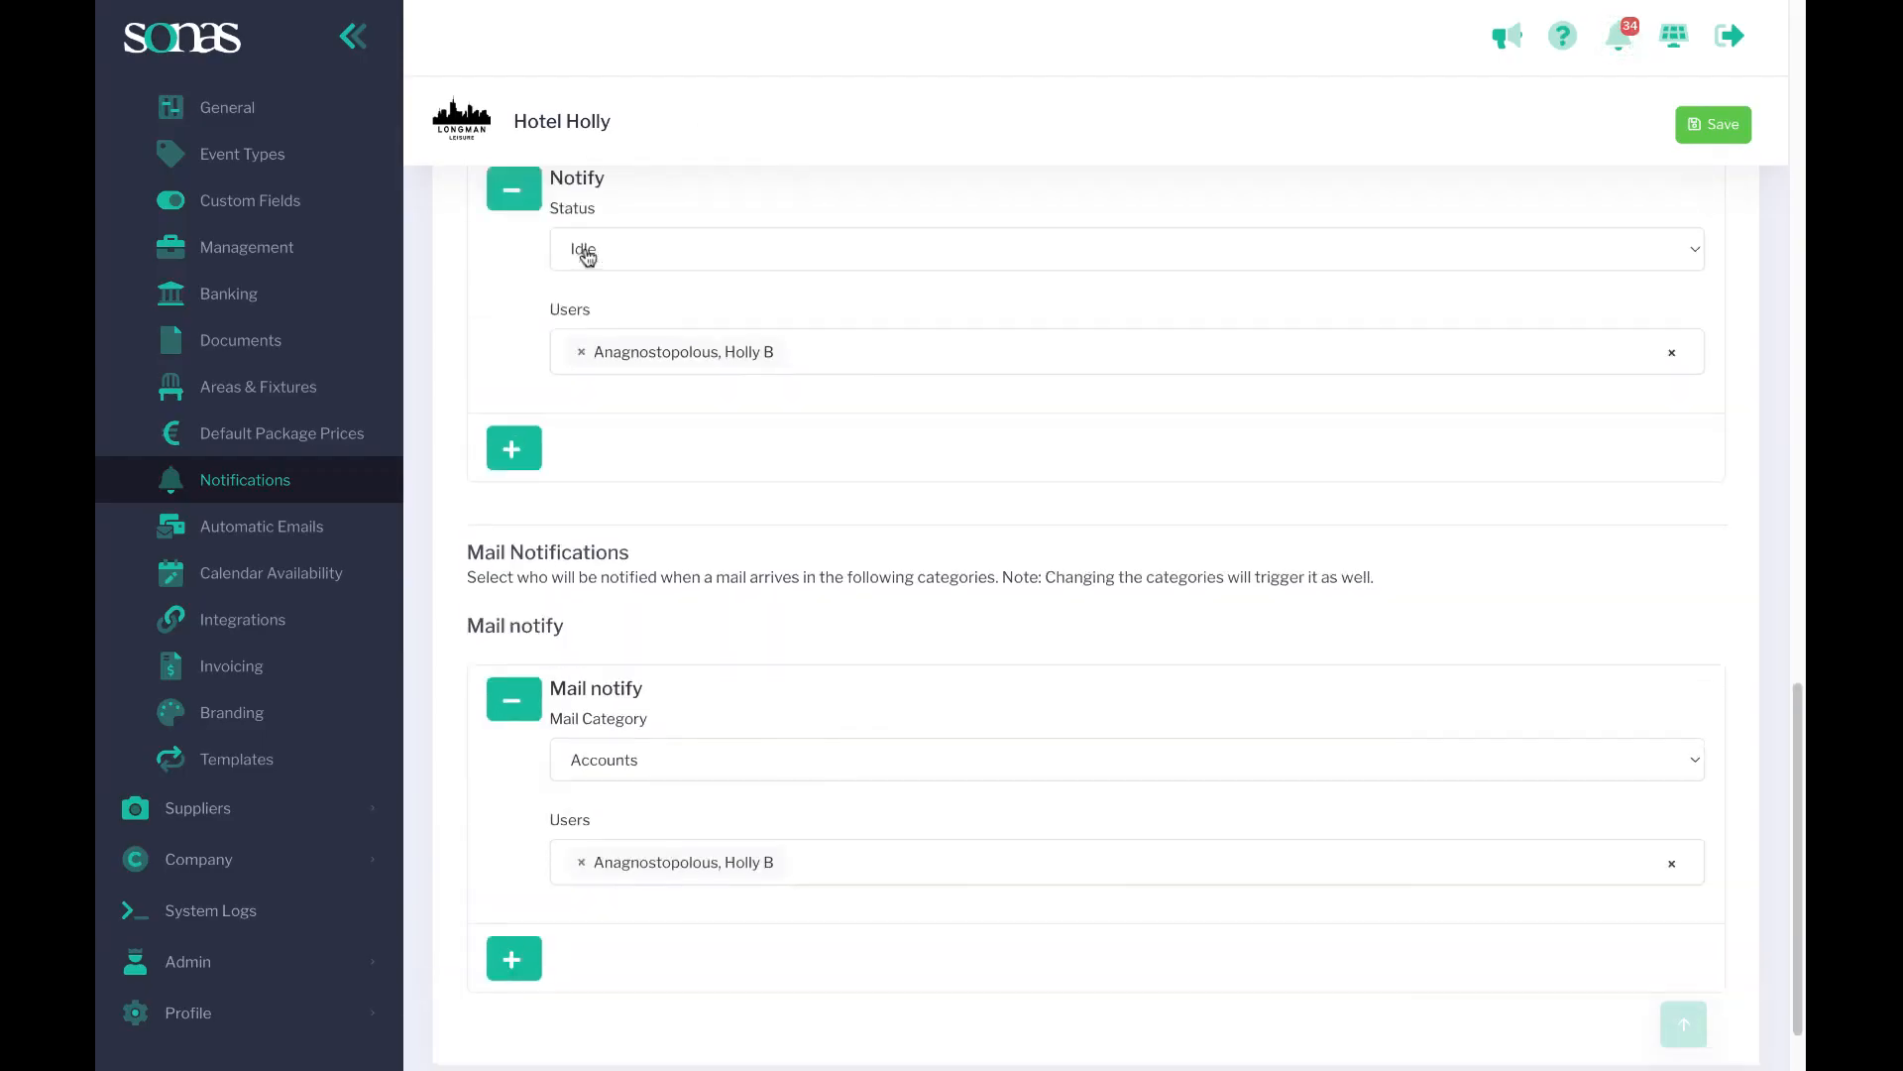
{"action": "scroll", "coordinate": [1094, 536], "scroll_direction": "down", "scroll_amount": 8}
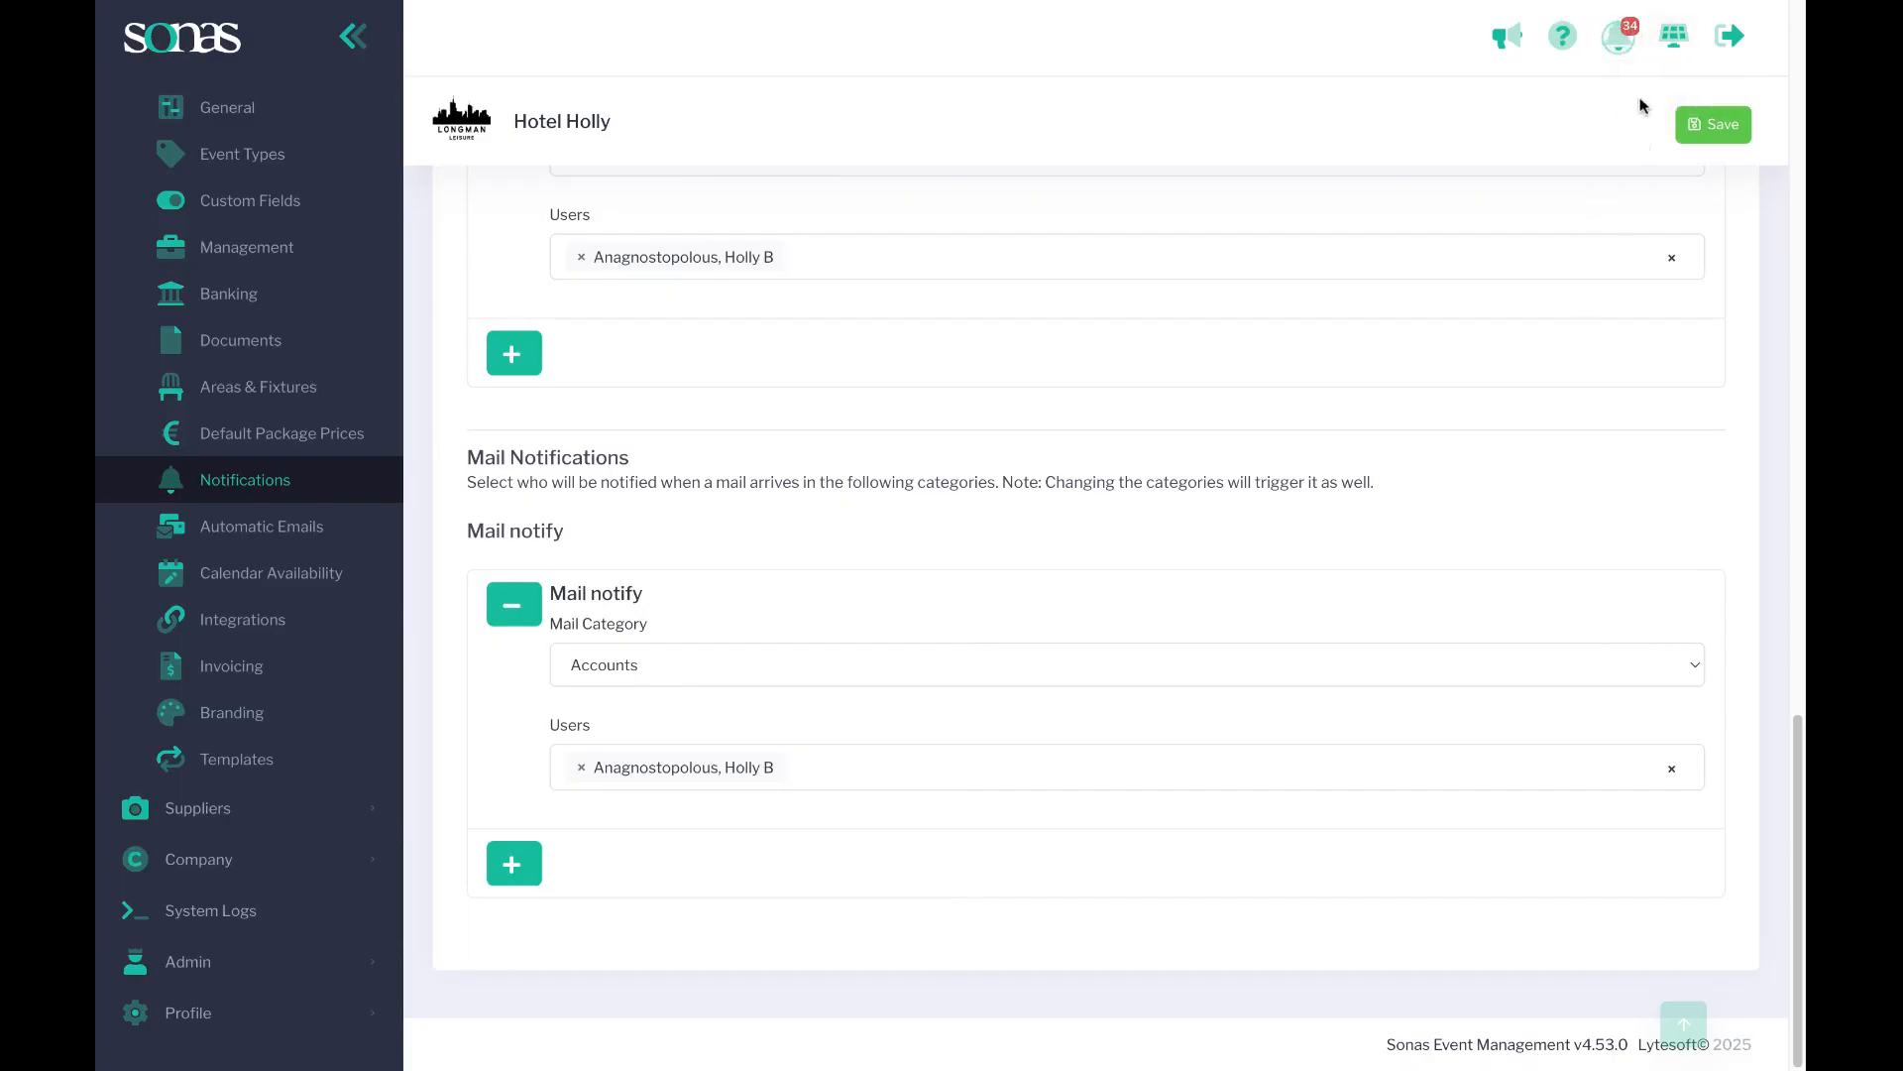
Open the Payment Made notification for Elizabeth & Darcy's Wedding from the notifications panel.
{"action": "left_click", "coordinate": [1617, 37]}
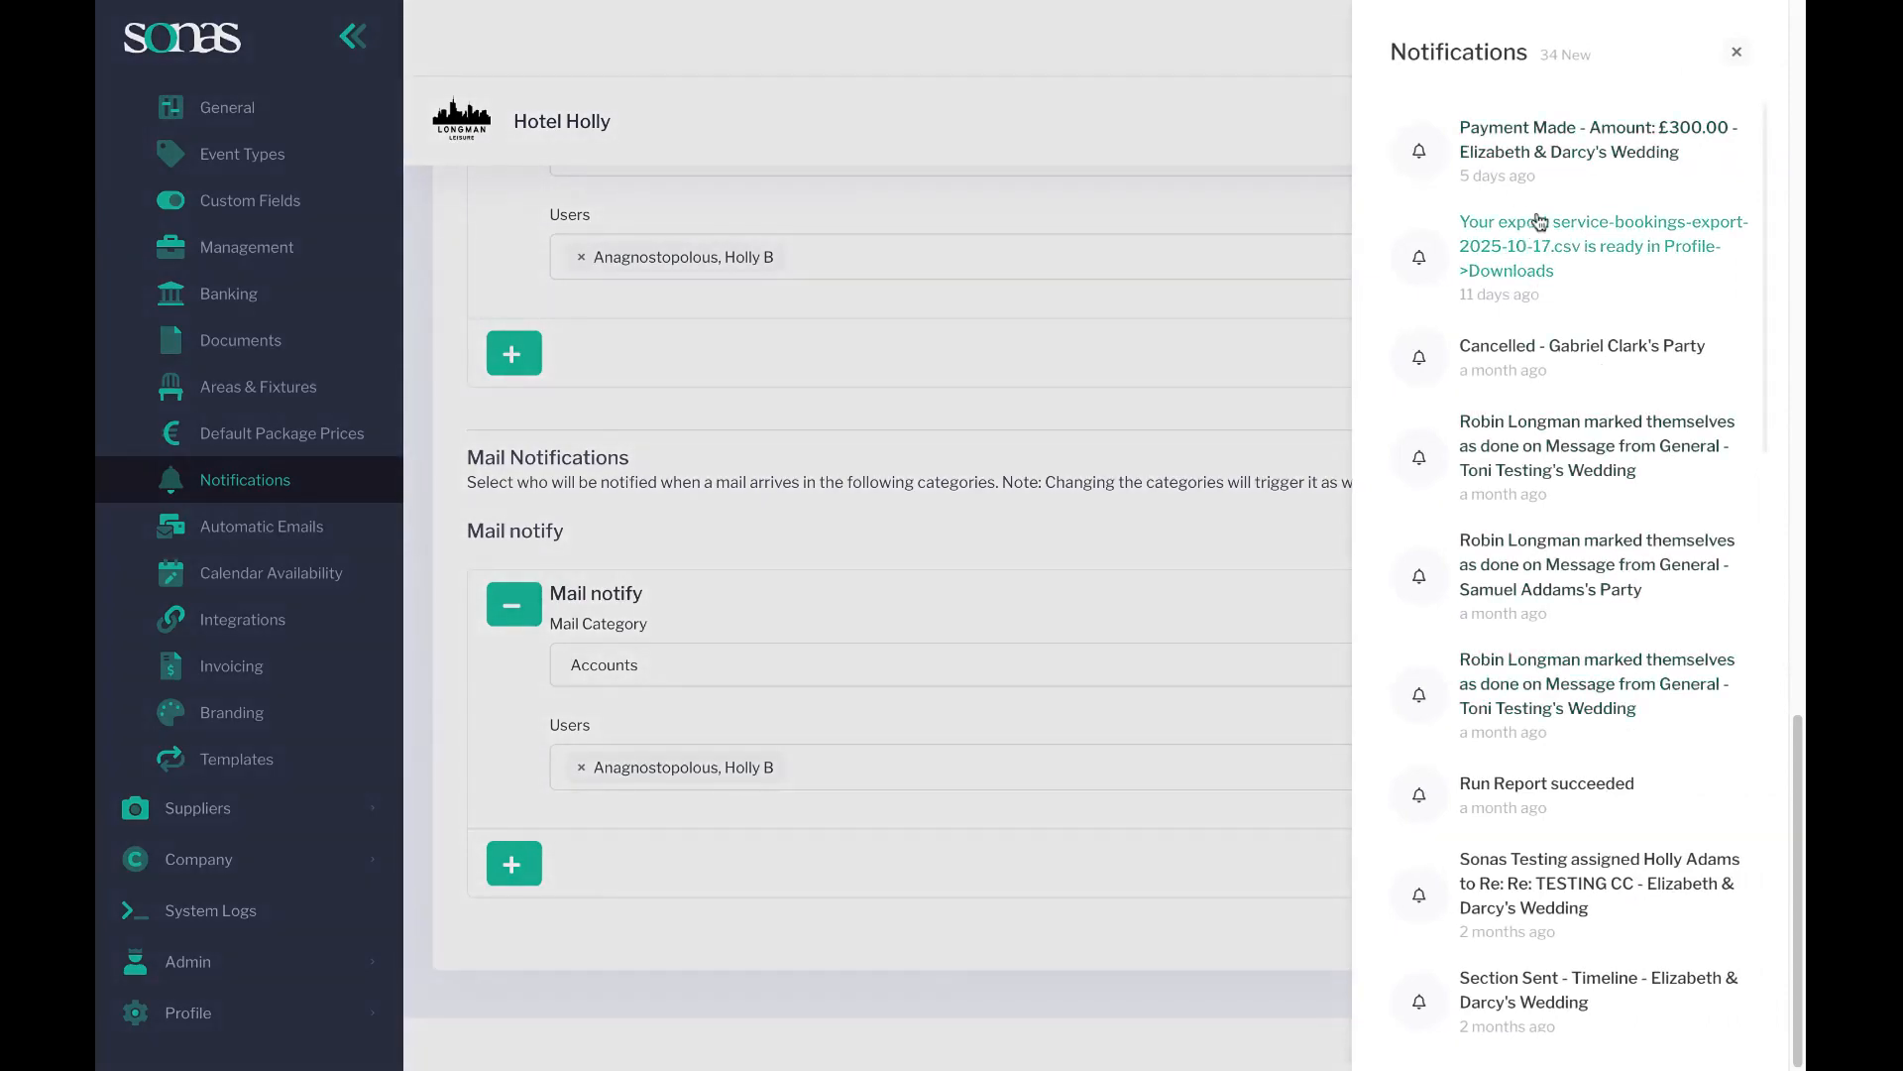
{"action": "left_click", "coordinate": [1544, 148]}
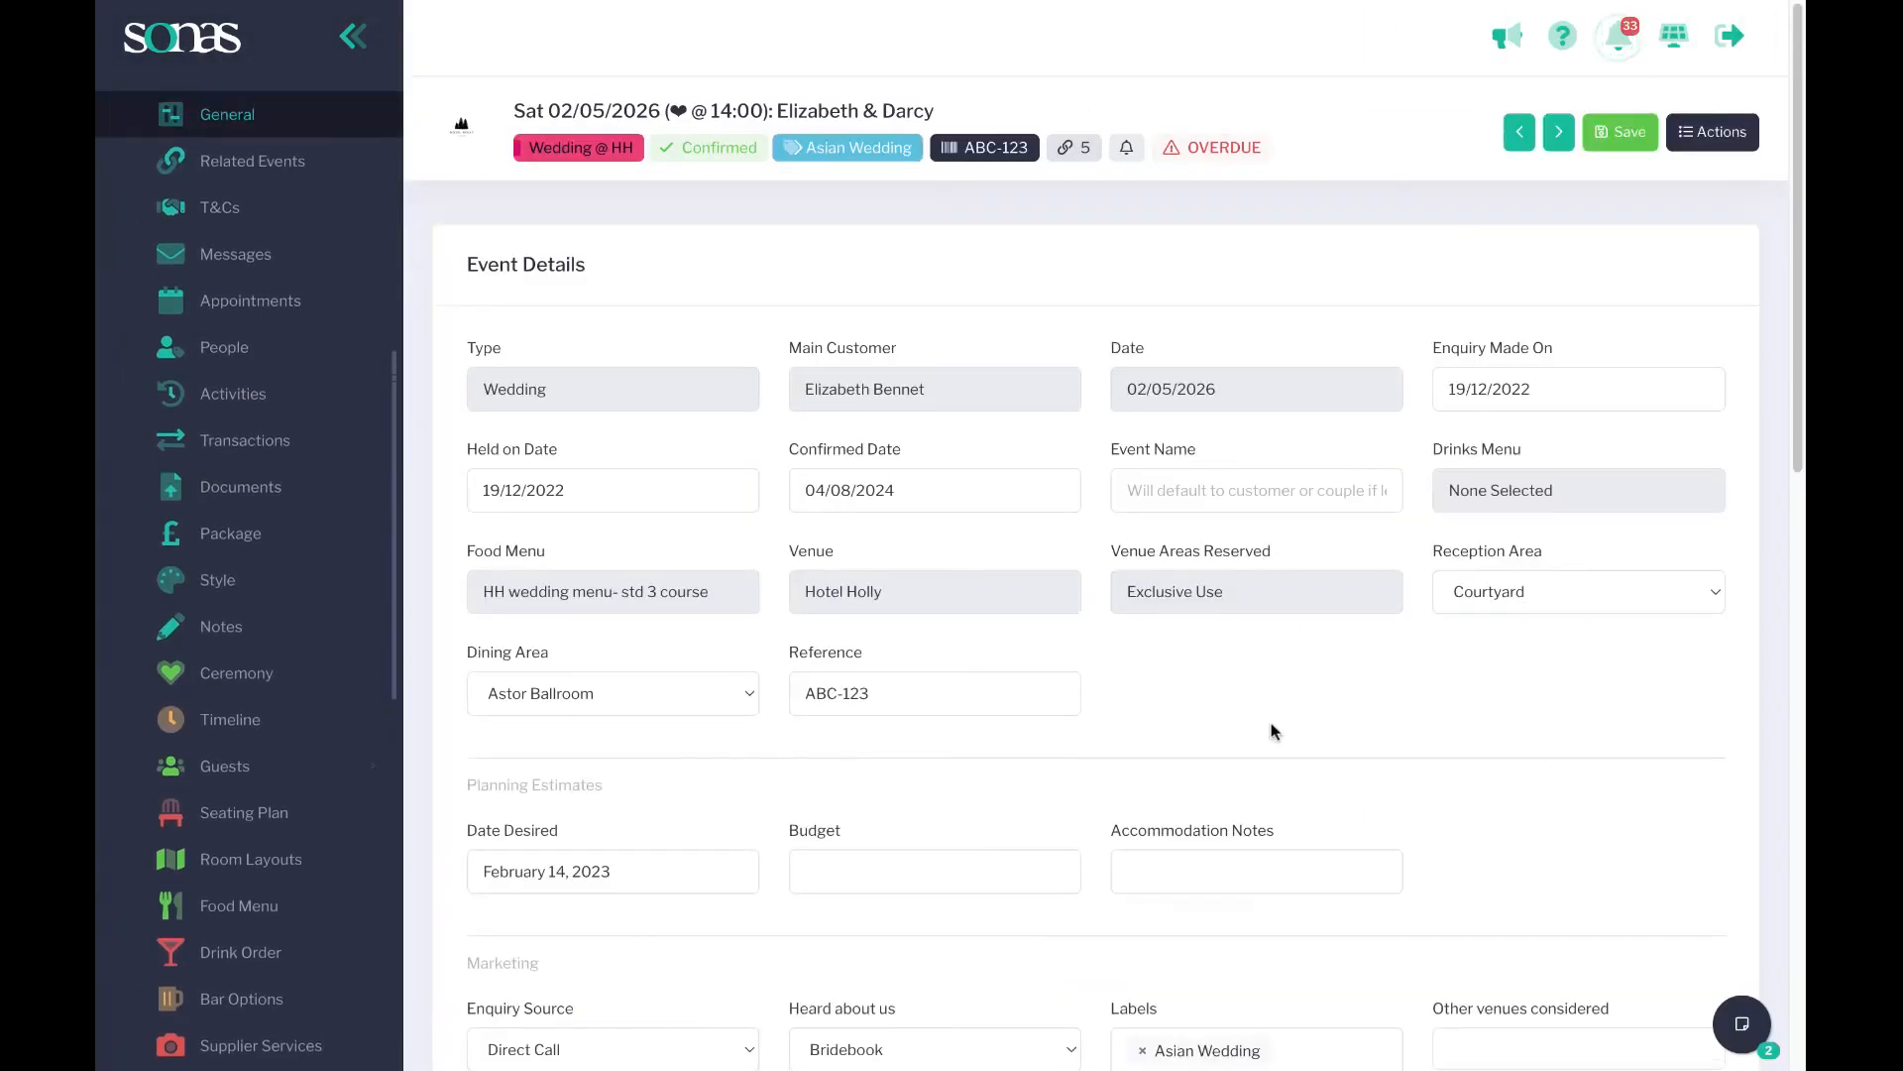
Browse the notifications panel and close it.
{"action": "left_click", "coordinate": [1618, 40]}
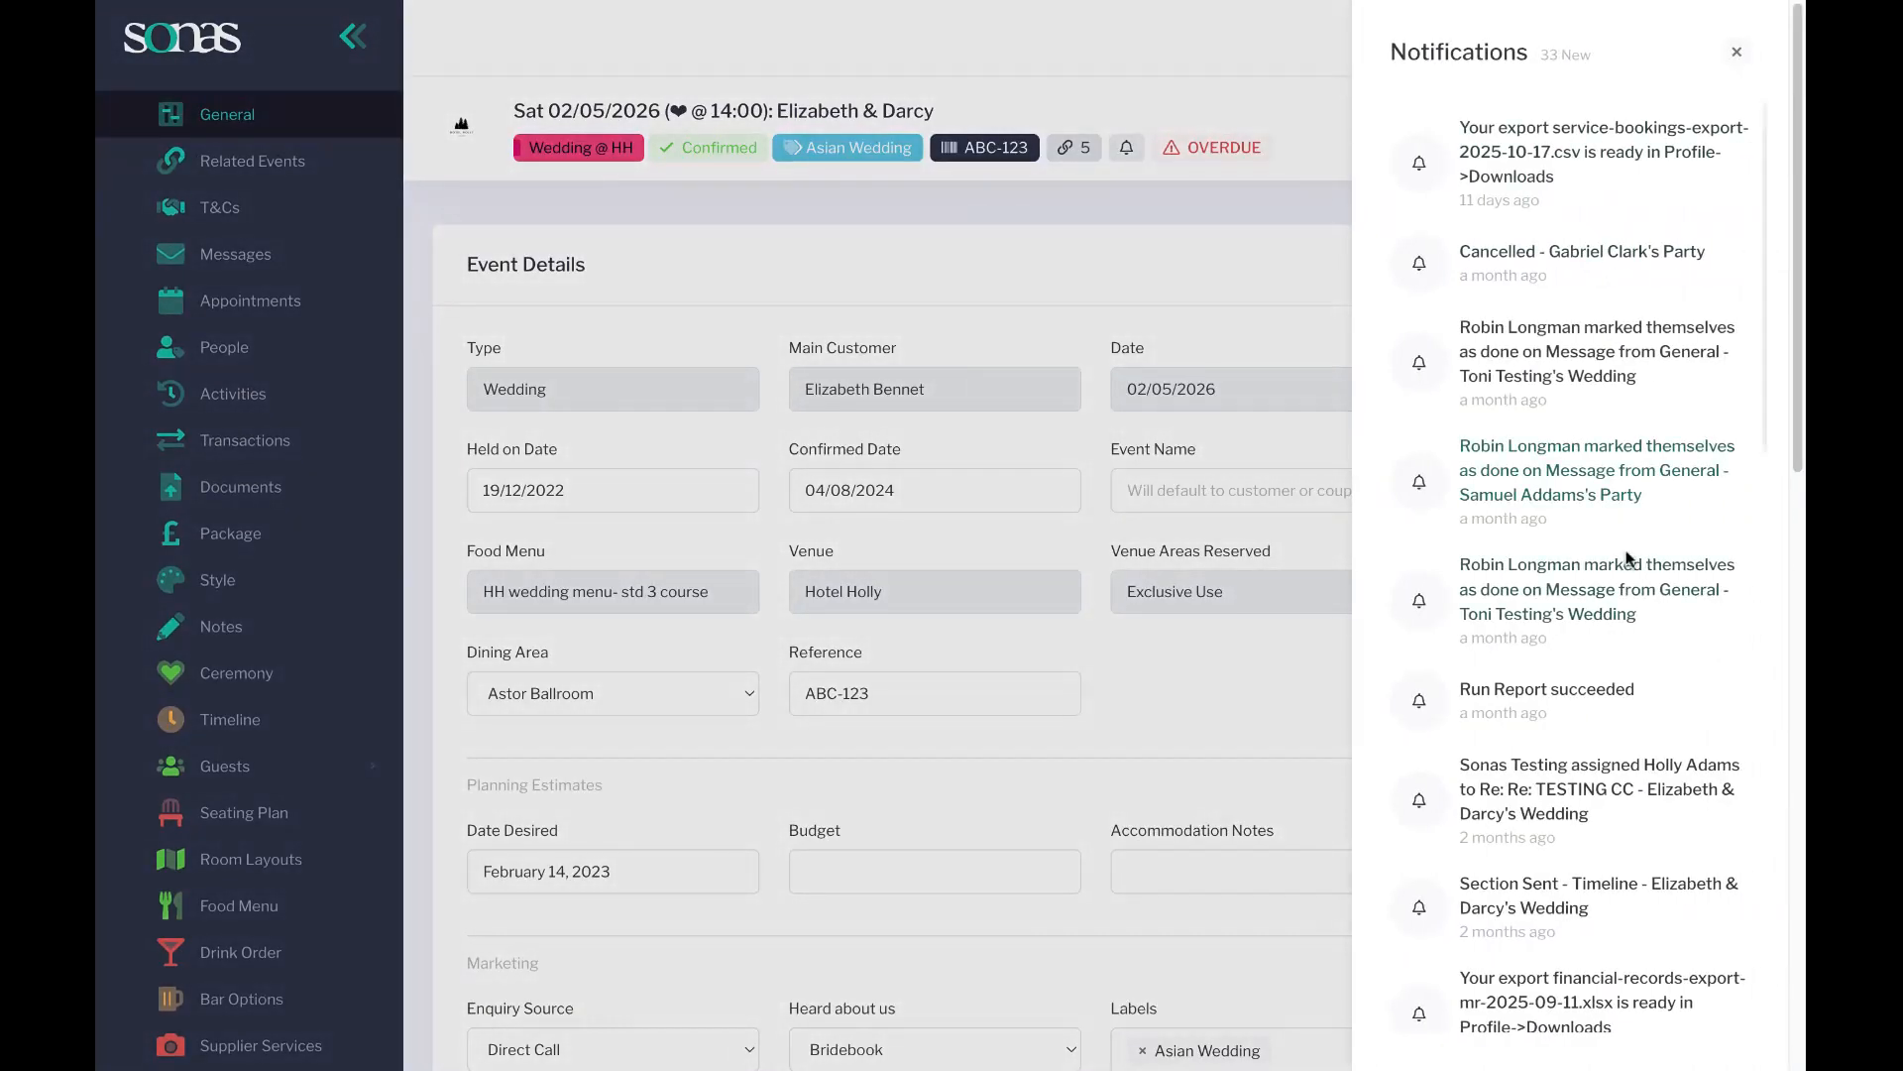
{"action": "scroll", "coordinate": [1629, 559], "scroll_direction": "down", "scroll_amount": 5}
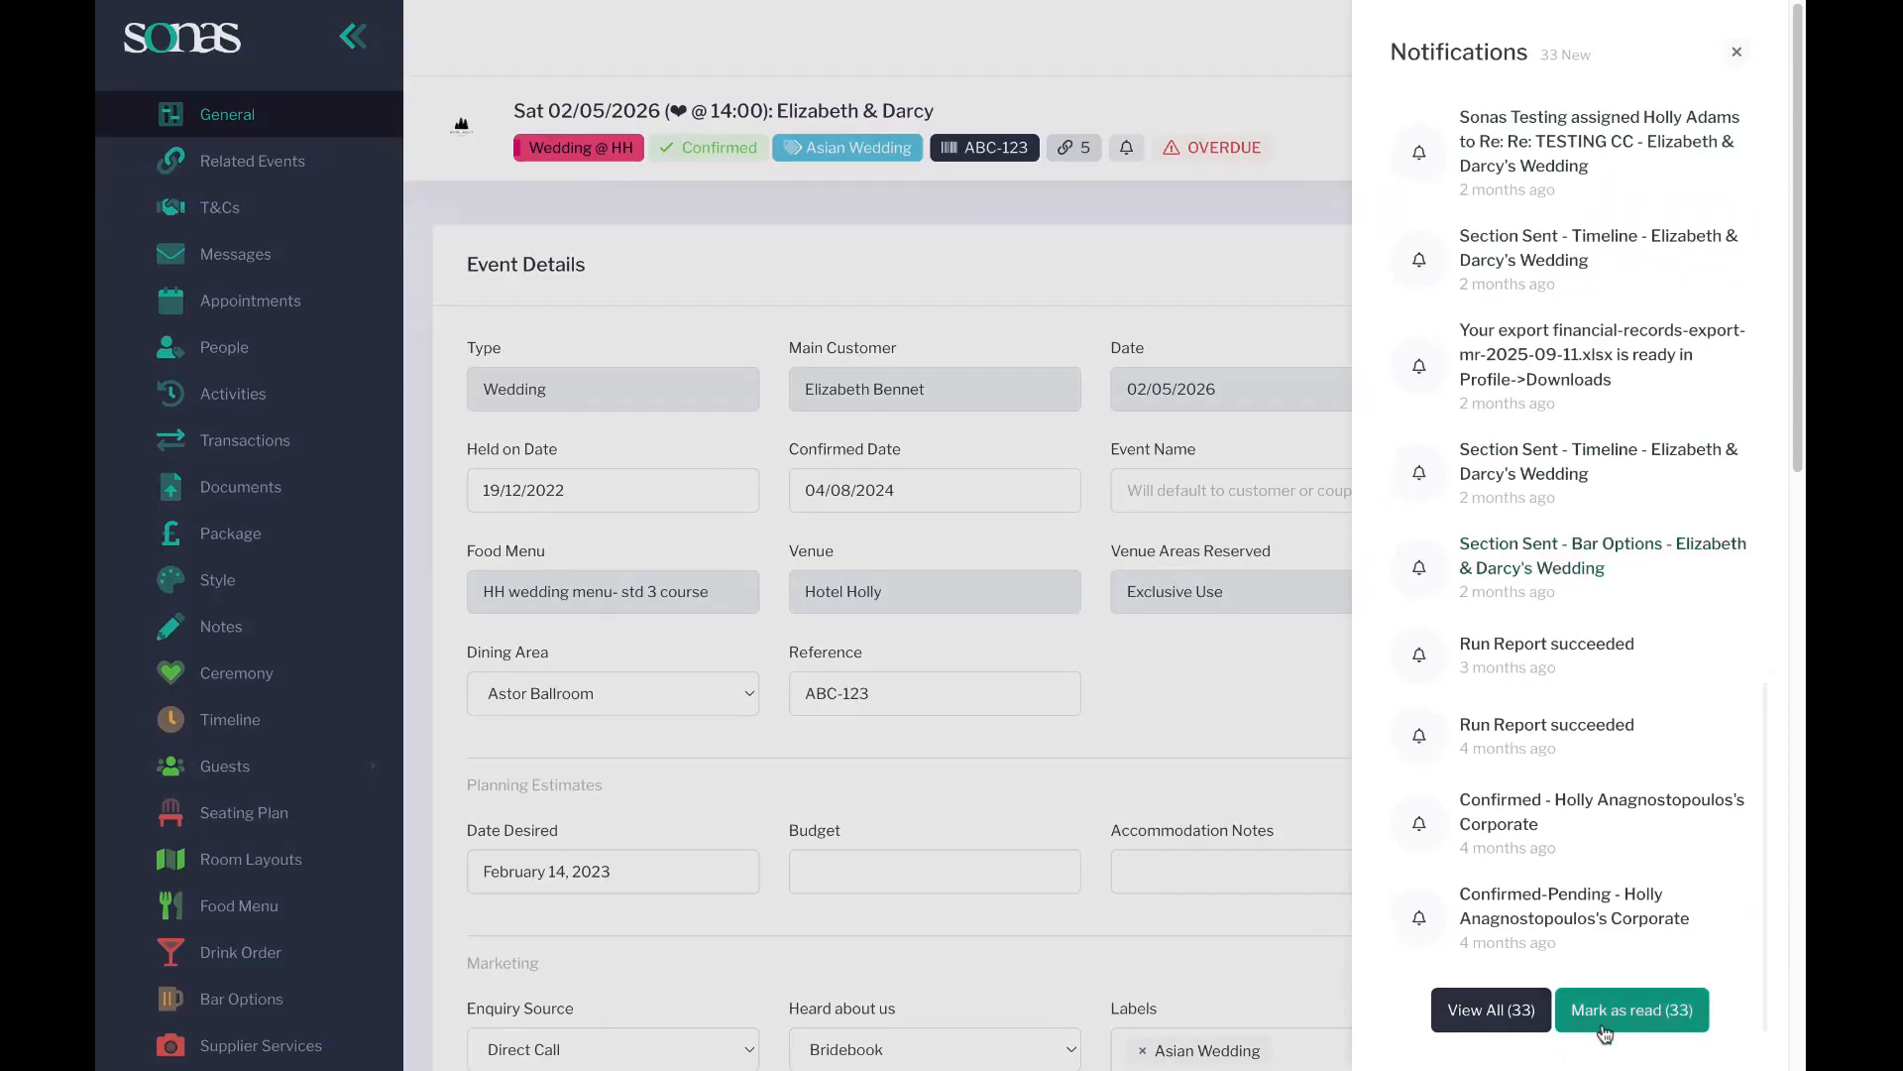
{"action": "left_click", "coordinate": [1735, 51]}
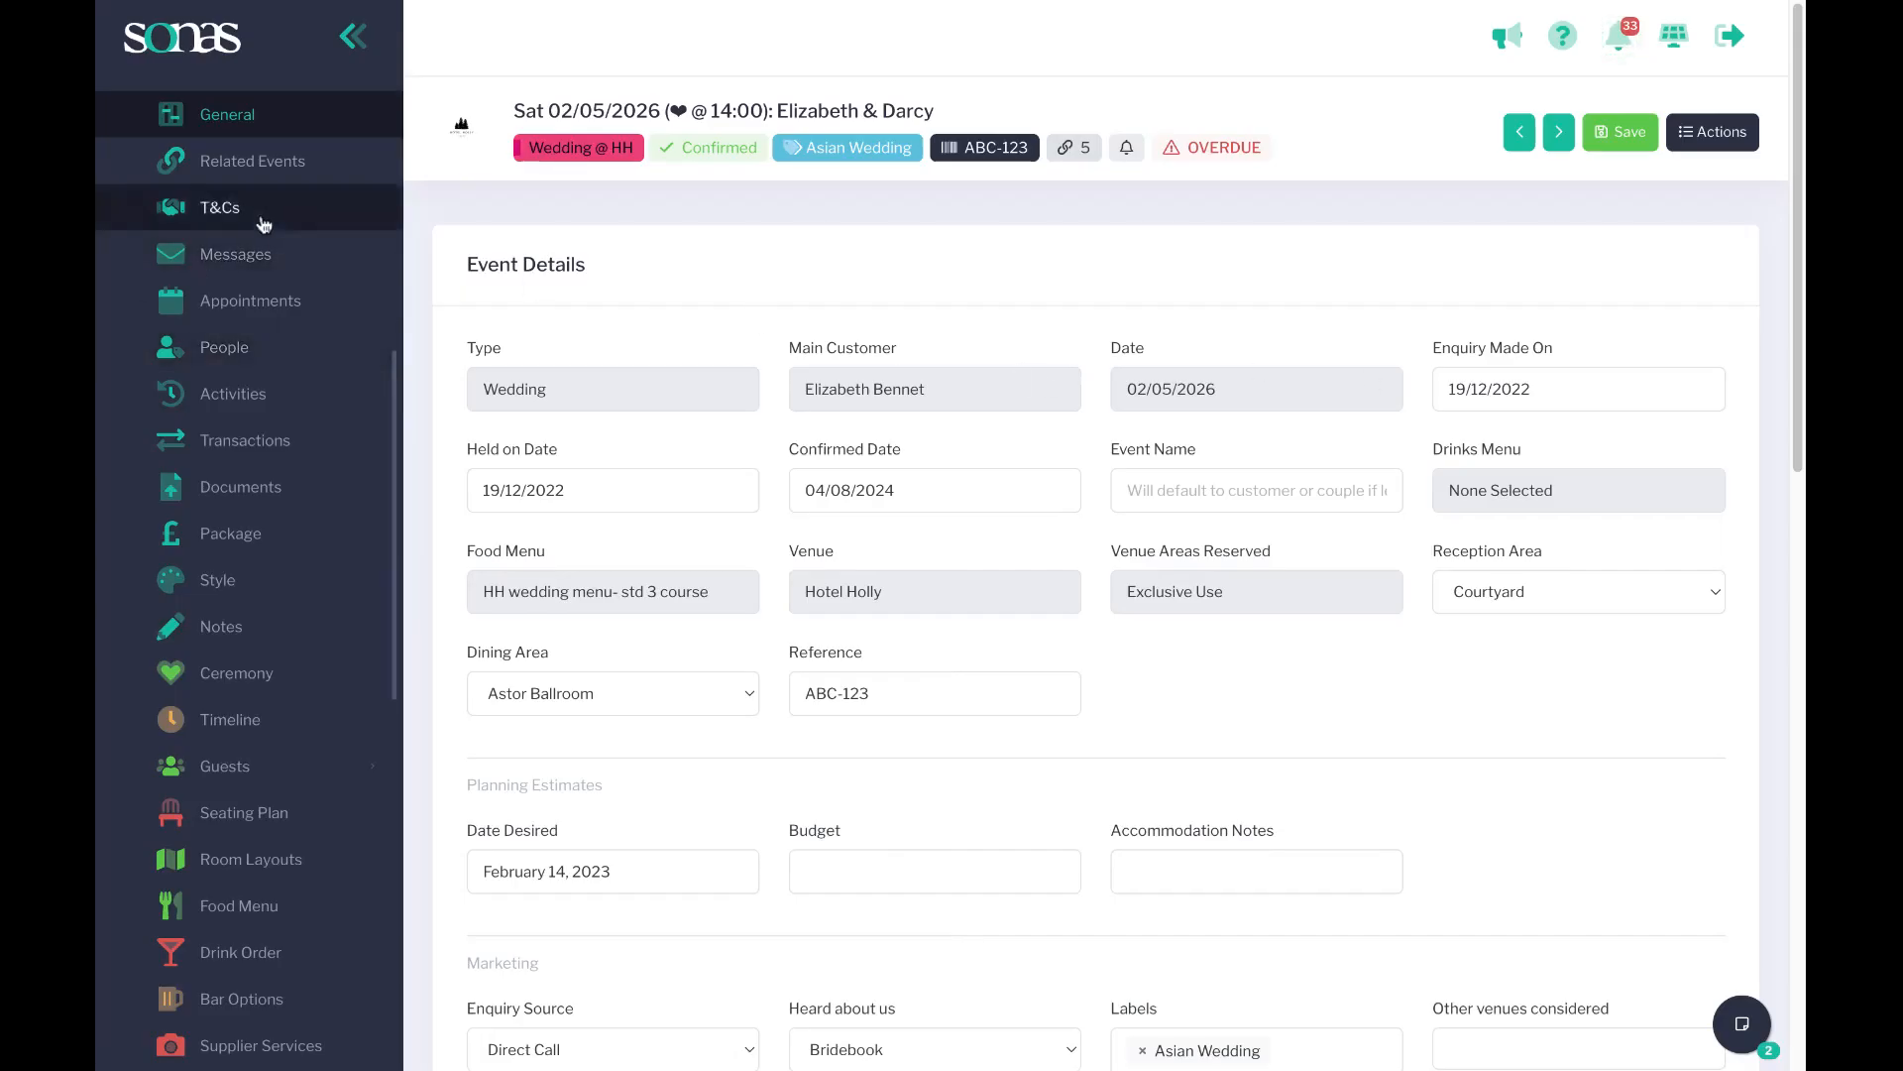
Open the company's General settings and display its Actions menu with Verify Old Activities.
{"action": "scroll", "coordinate": [264, 222], "scroll_direction": "up", "scroll_amount": 5}
{"action": "left_click", "coordinate": [241, 188]}
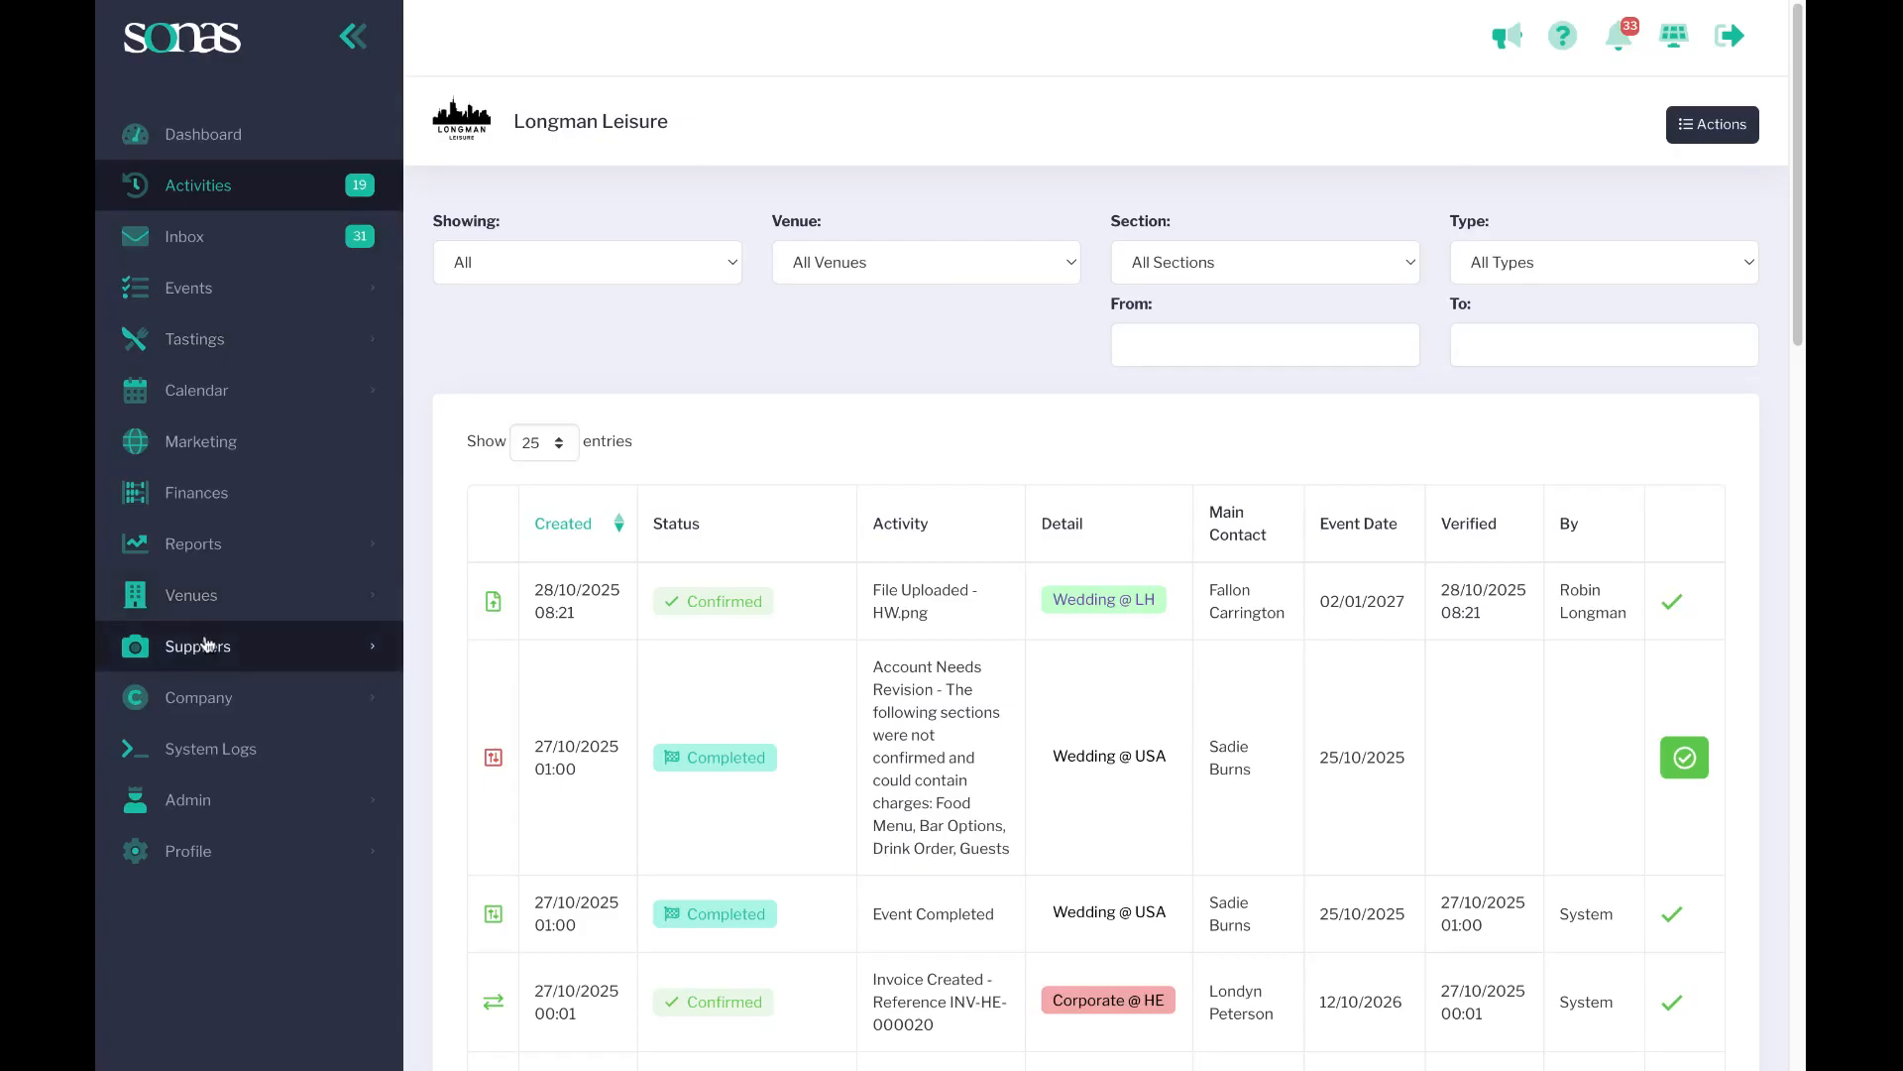
{"action": "left_click", "coordinate": [184, 695]}
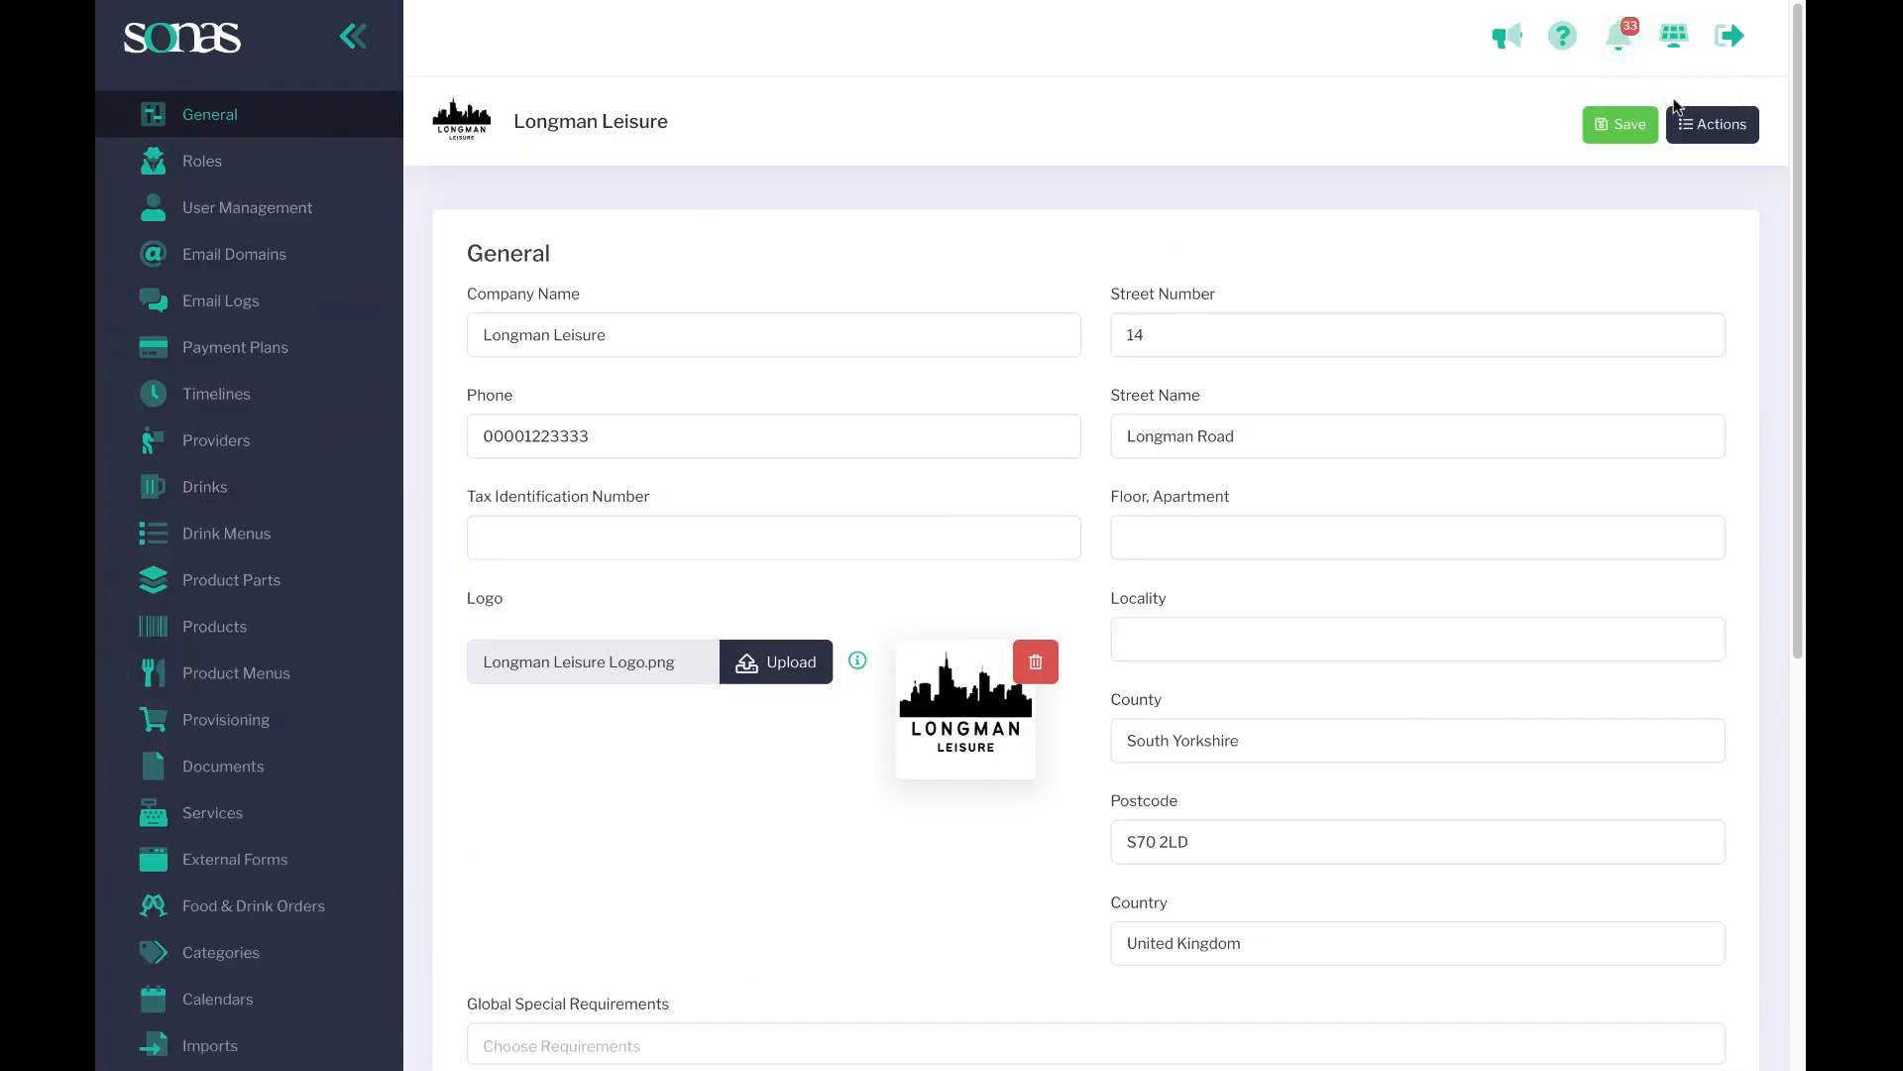
{"action": "left_click", "coordinate": [1712, 124]}
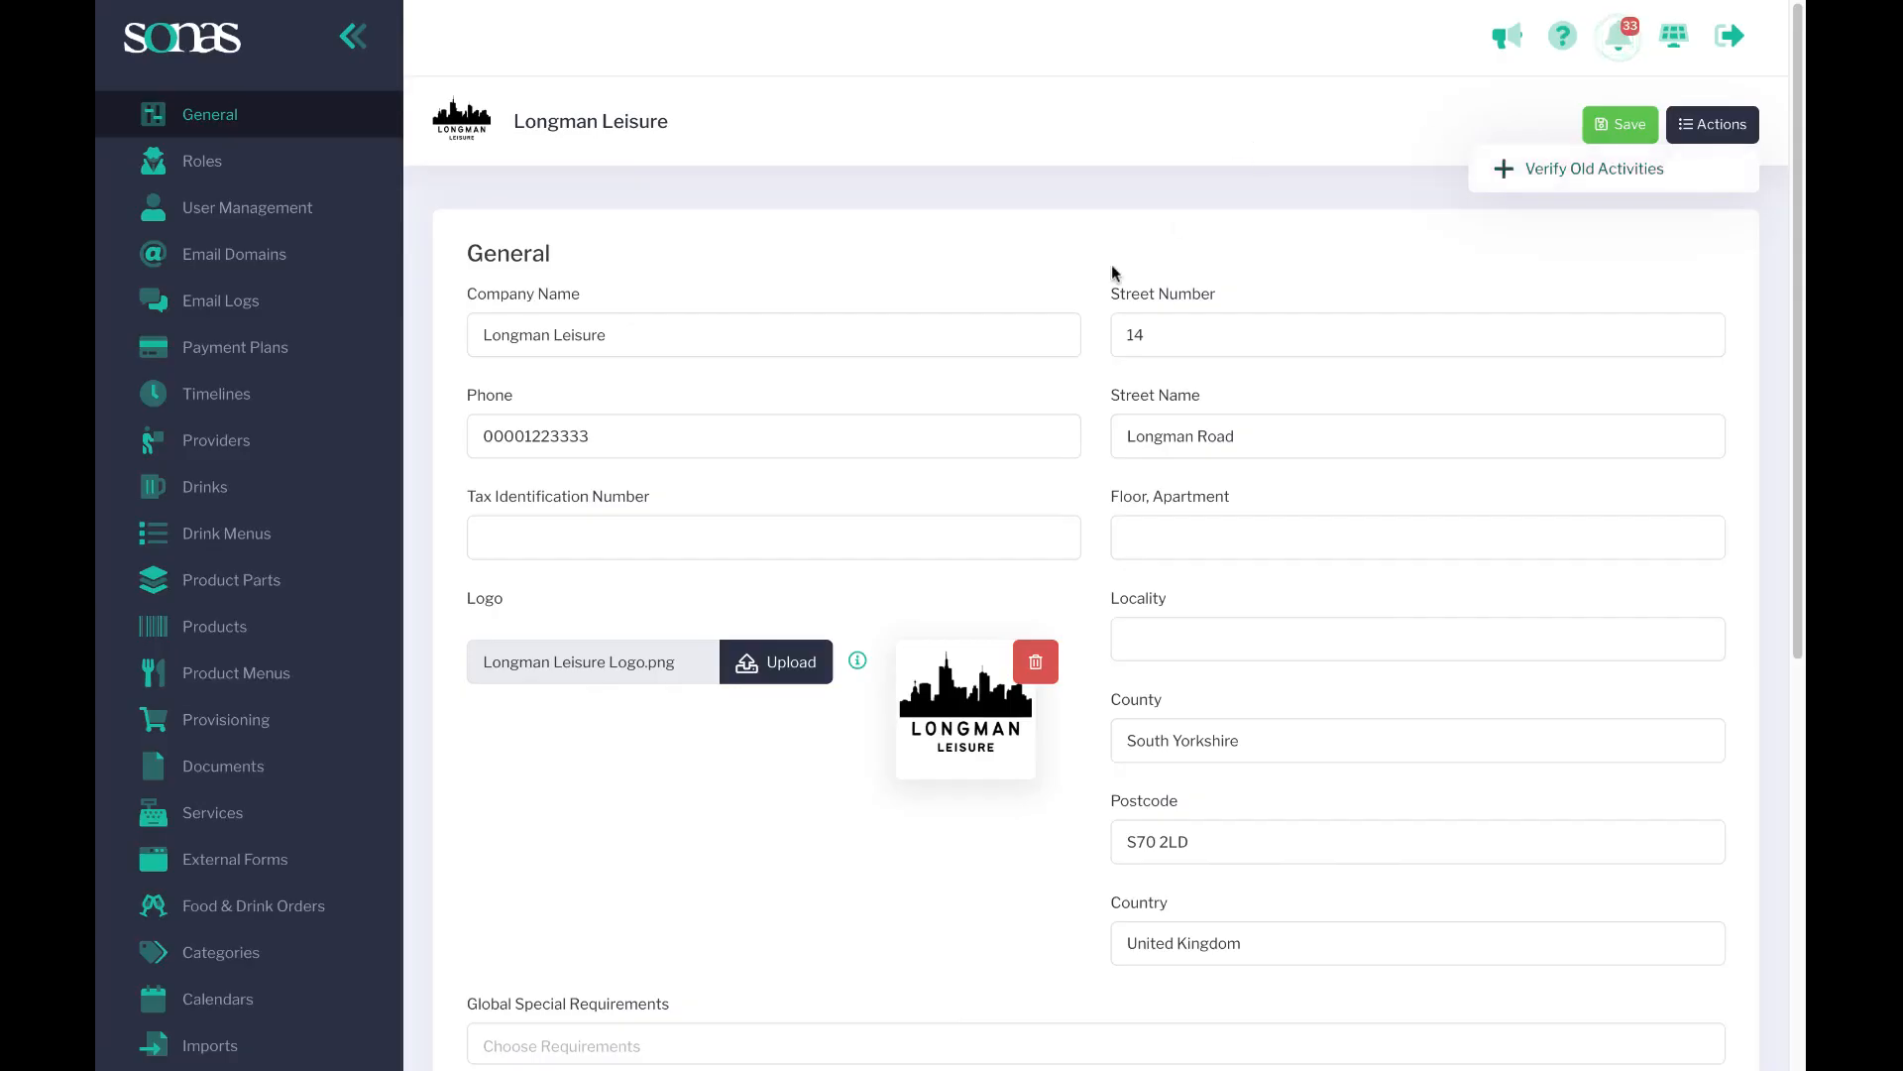
Return to the Activities list and verify the Account Needs Revision activity for the Wedding @ USA event.
{"action": "scroll", "coordinate": [256, 486], "scroll_direction": "up", "scroll_amount": 6}
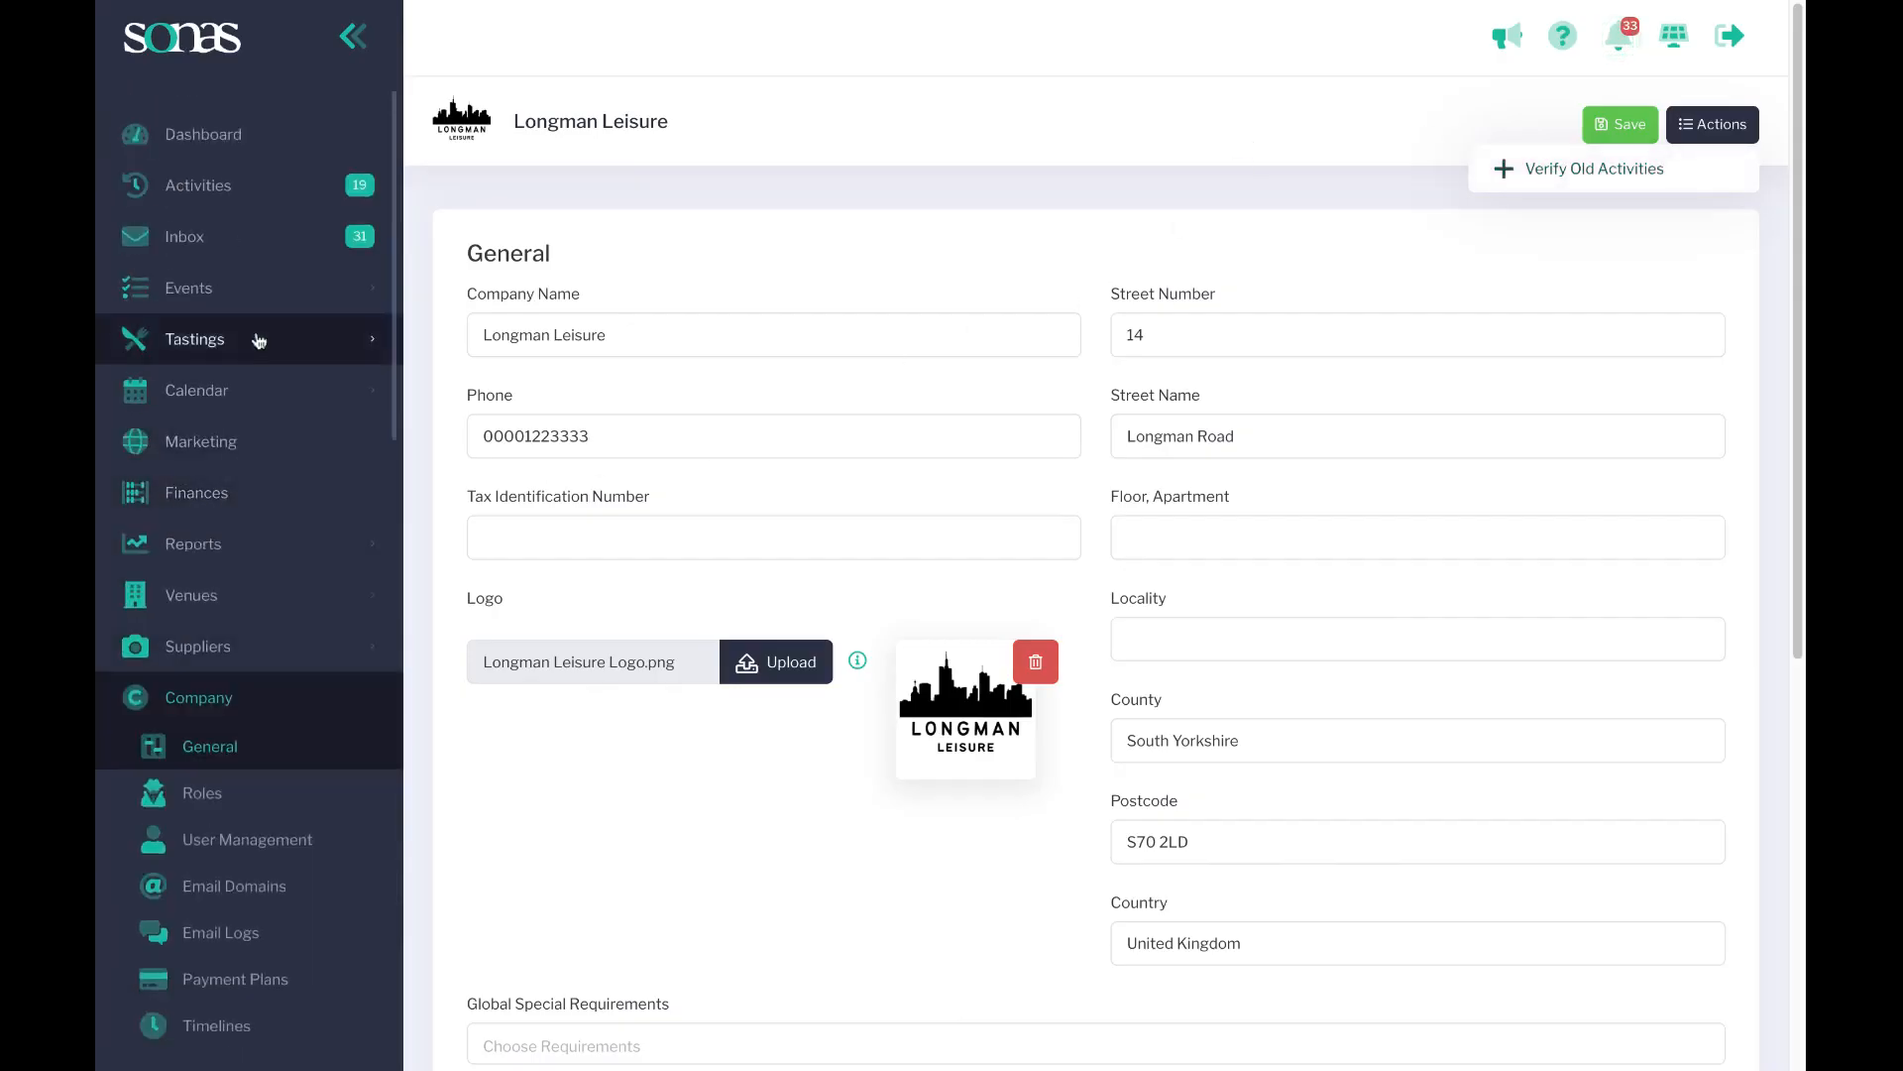
{"action": "left_click", "coordinate": [182, 187]}
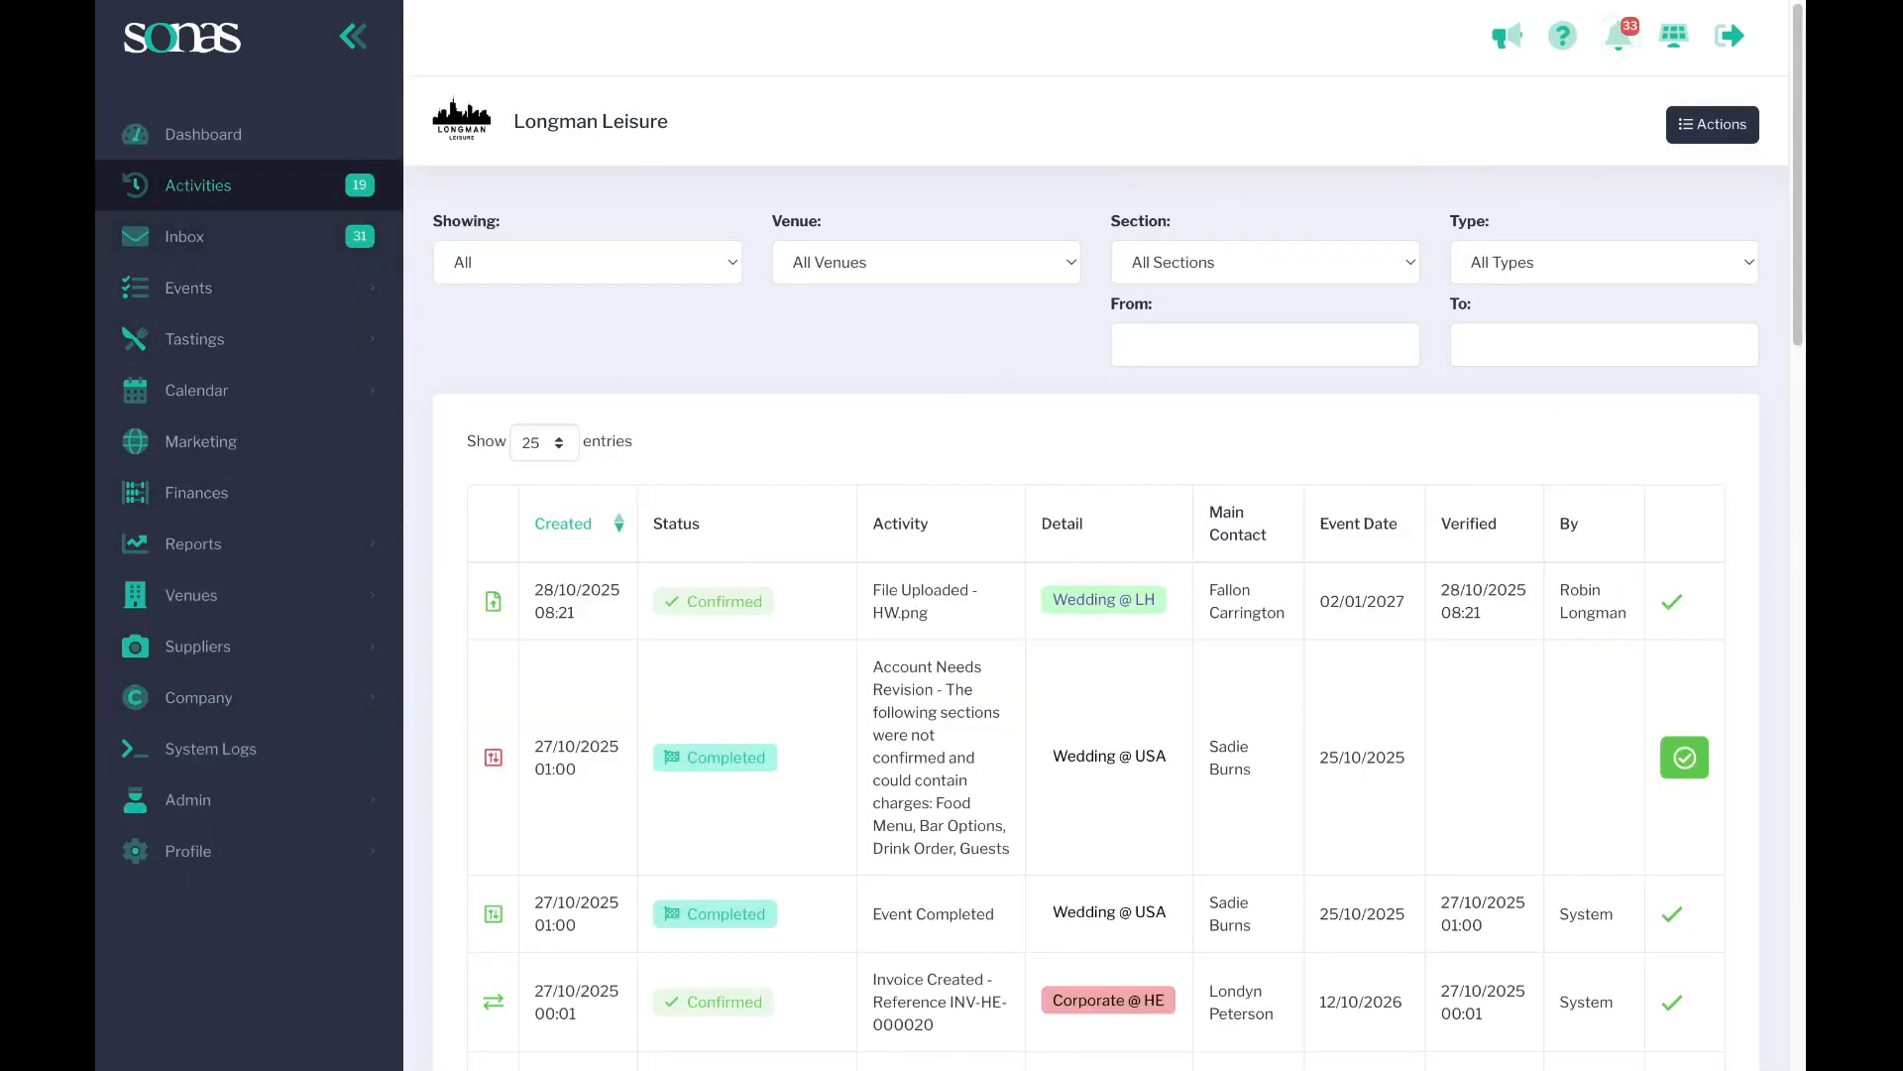
{"action": "scroll", "coordinate": [905, 555], "scroll_direction": "down", "scroll_amount": 3}
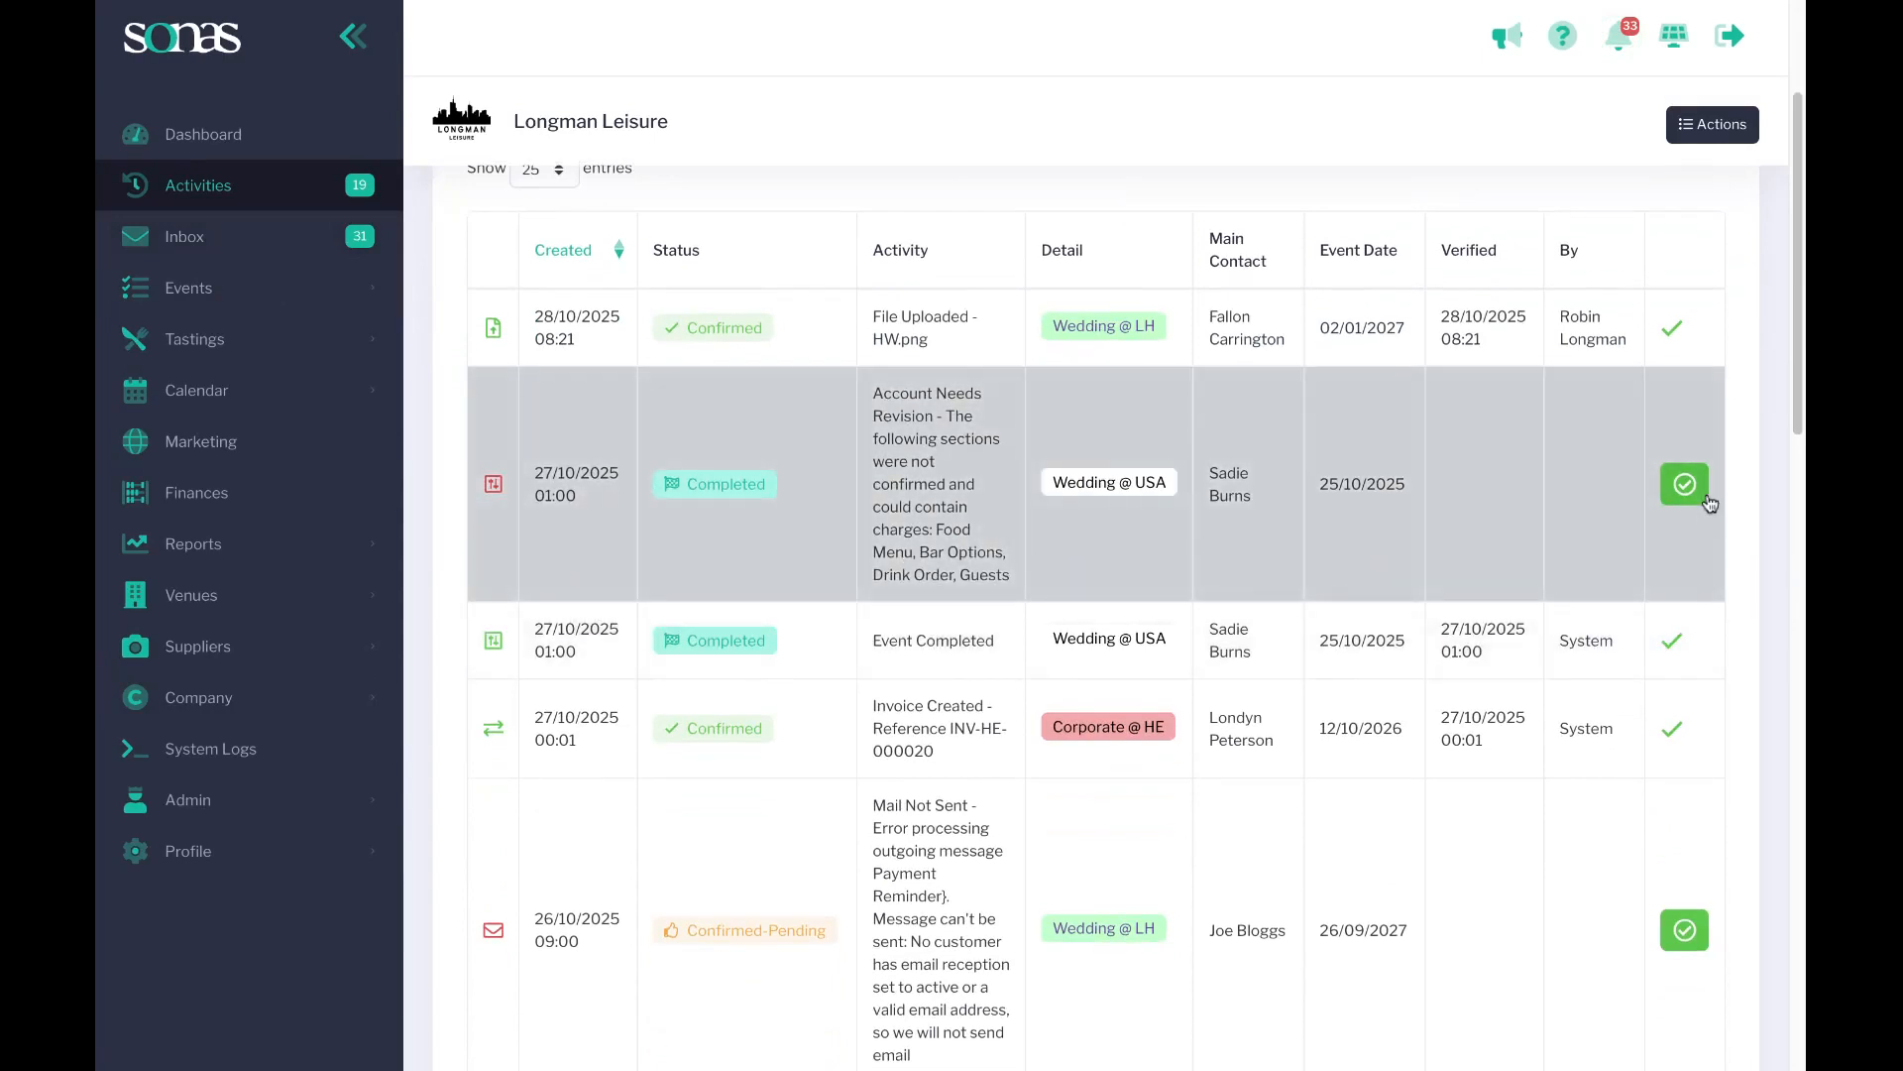
{"action": "left_click", "coordinate": [1683, 495]}
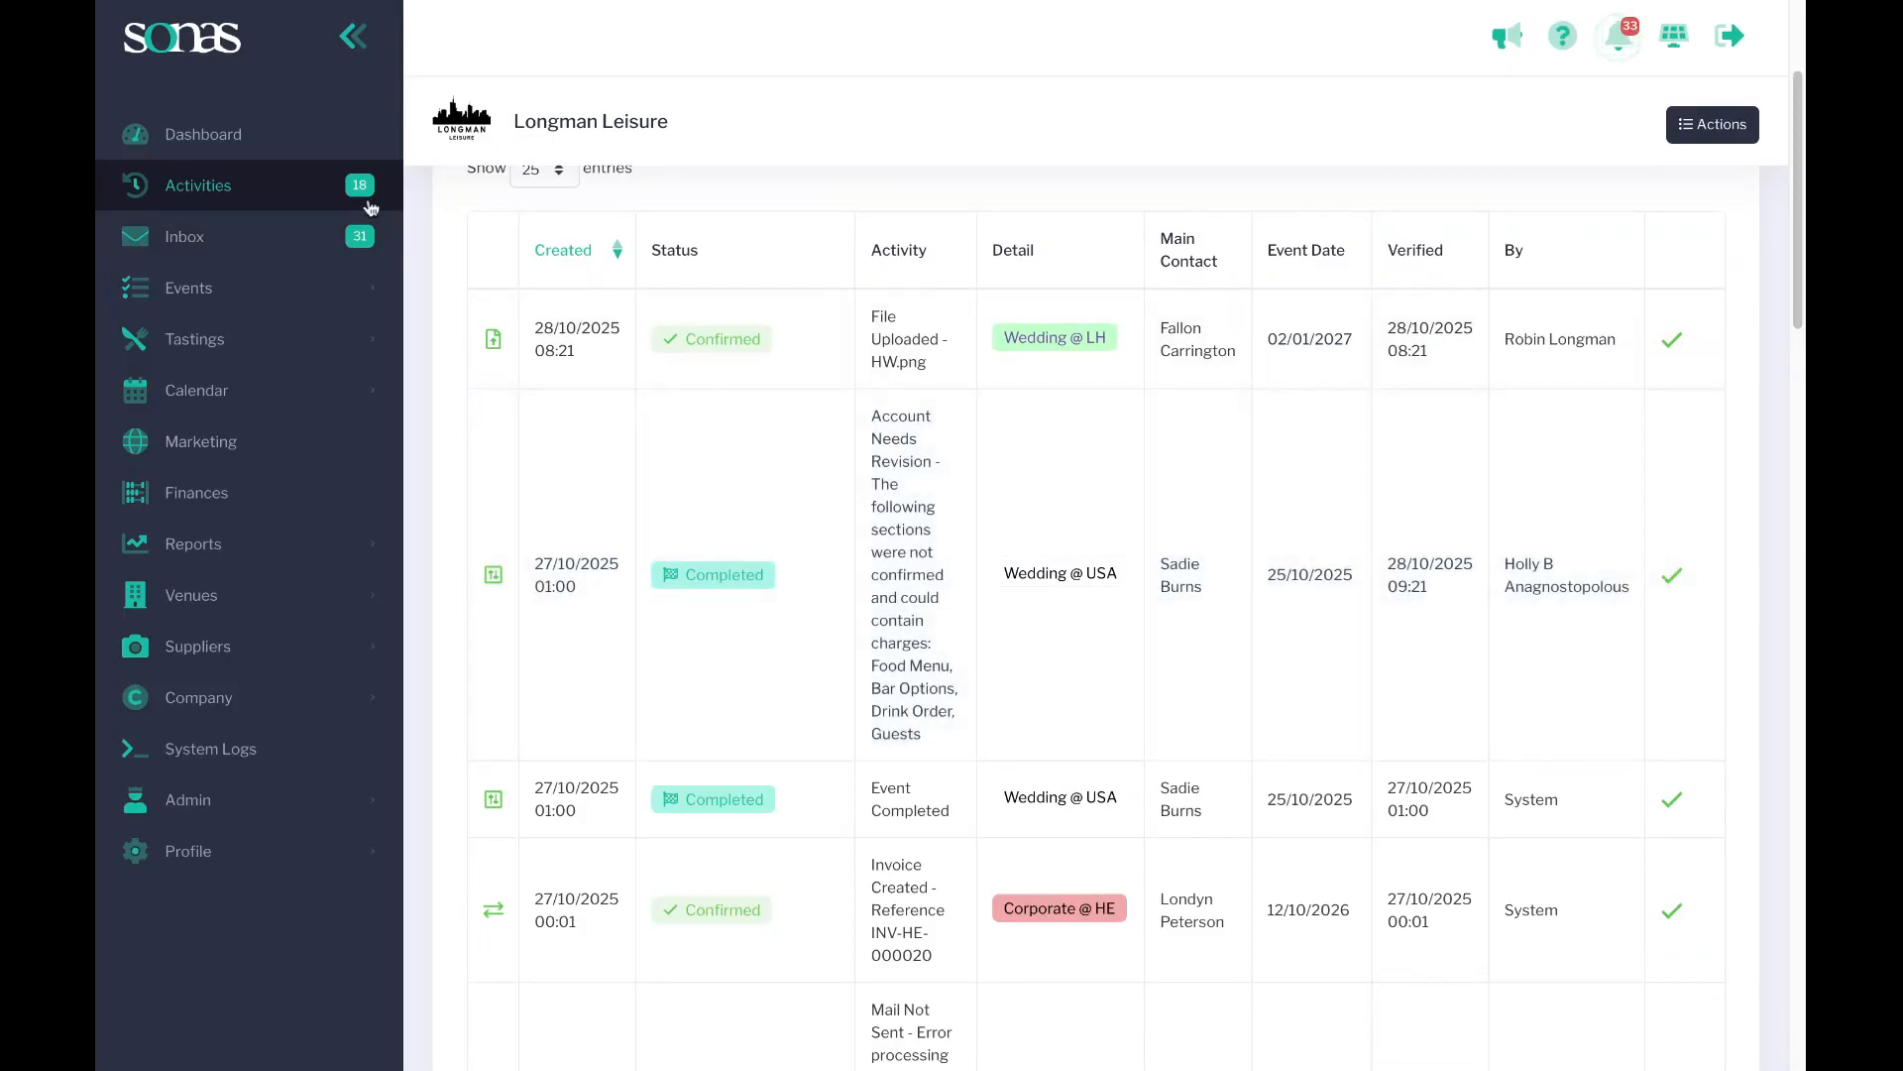
Filter the activity list to show only Unverified activities.
{"action": "scroll", "coordinate": [1245, 635], "scroll_direction": "down", "scroll_amount": 4}
{"action": "scroll", "coordinate": [904, 461], "scroll_direction": "up", "scroll_amount": 7}
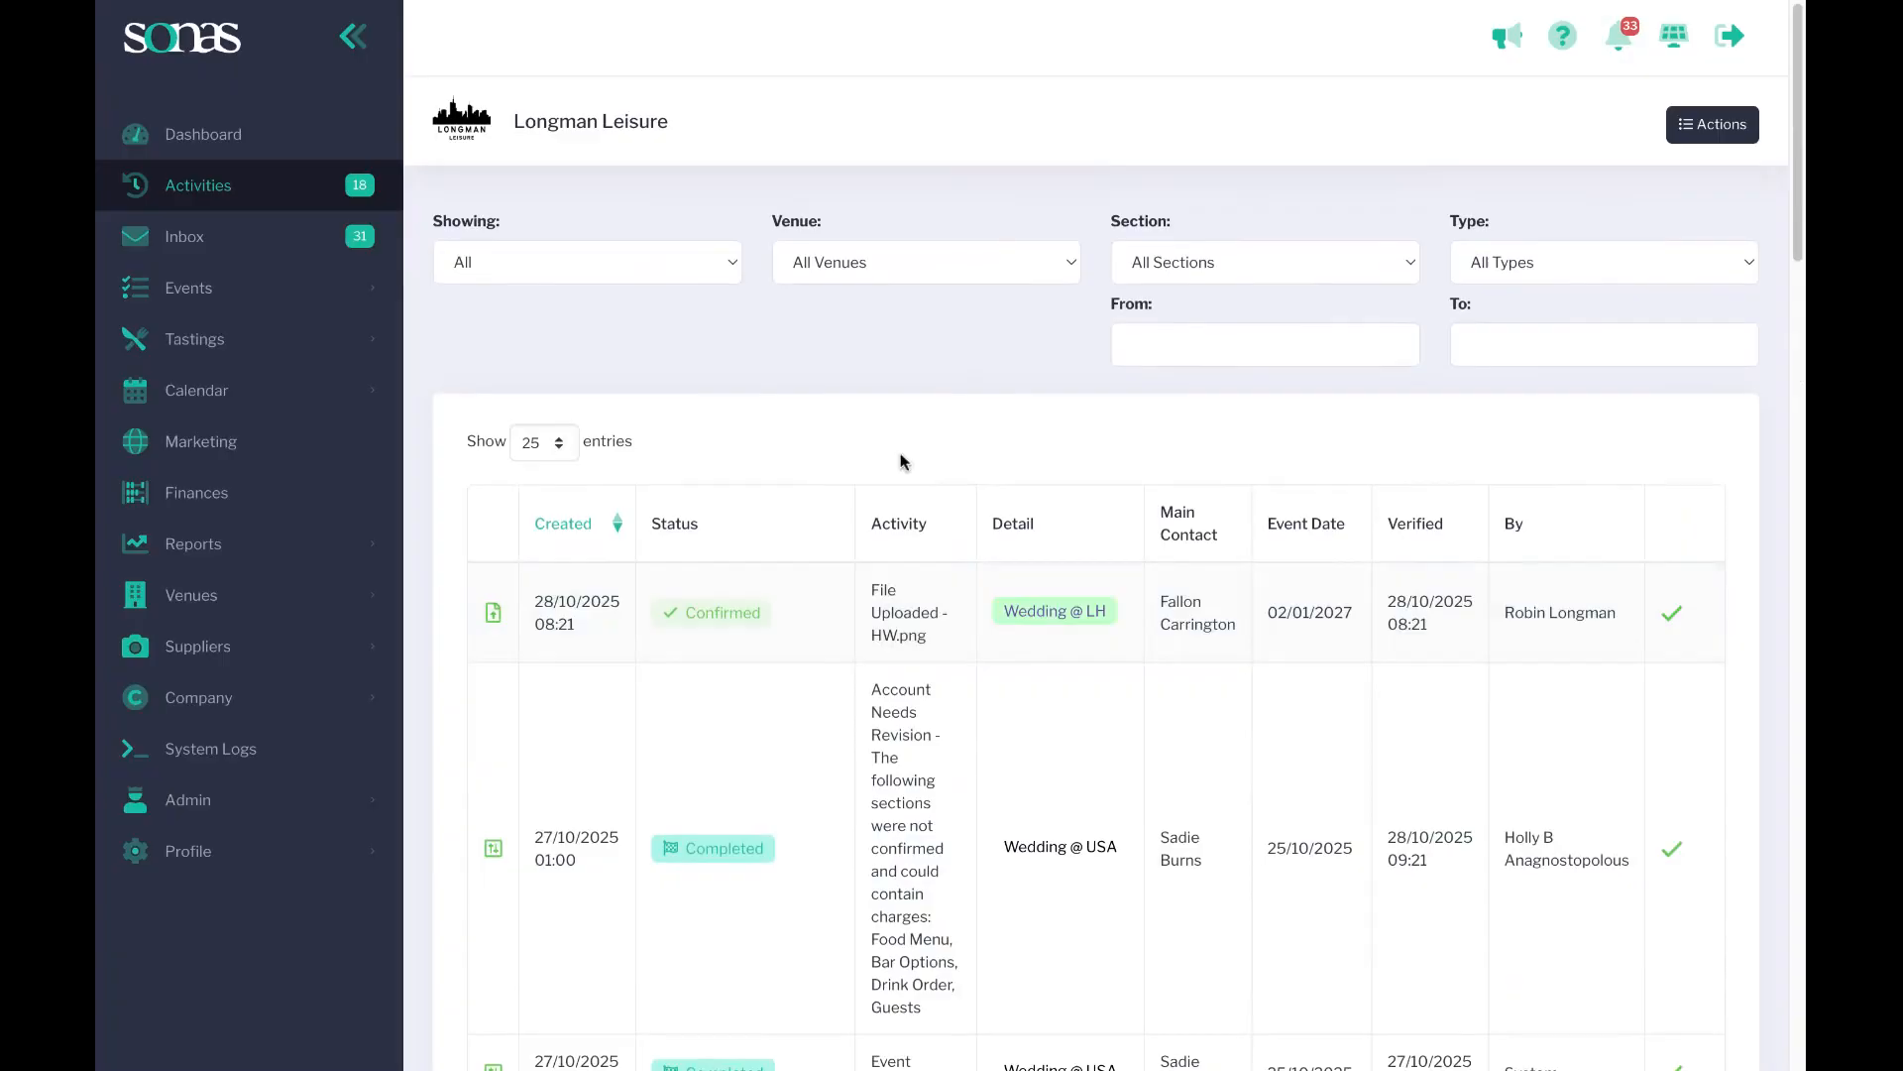
{"action": "left_click", "coordinate": [551, 264]}
{"action": "left_click", "coordinate": [543, 296]}
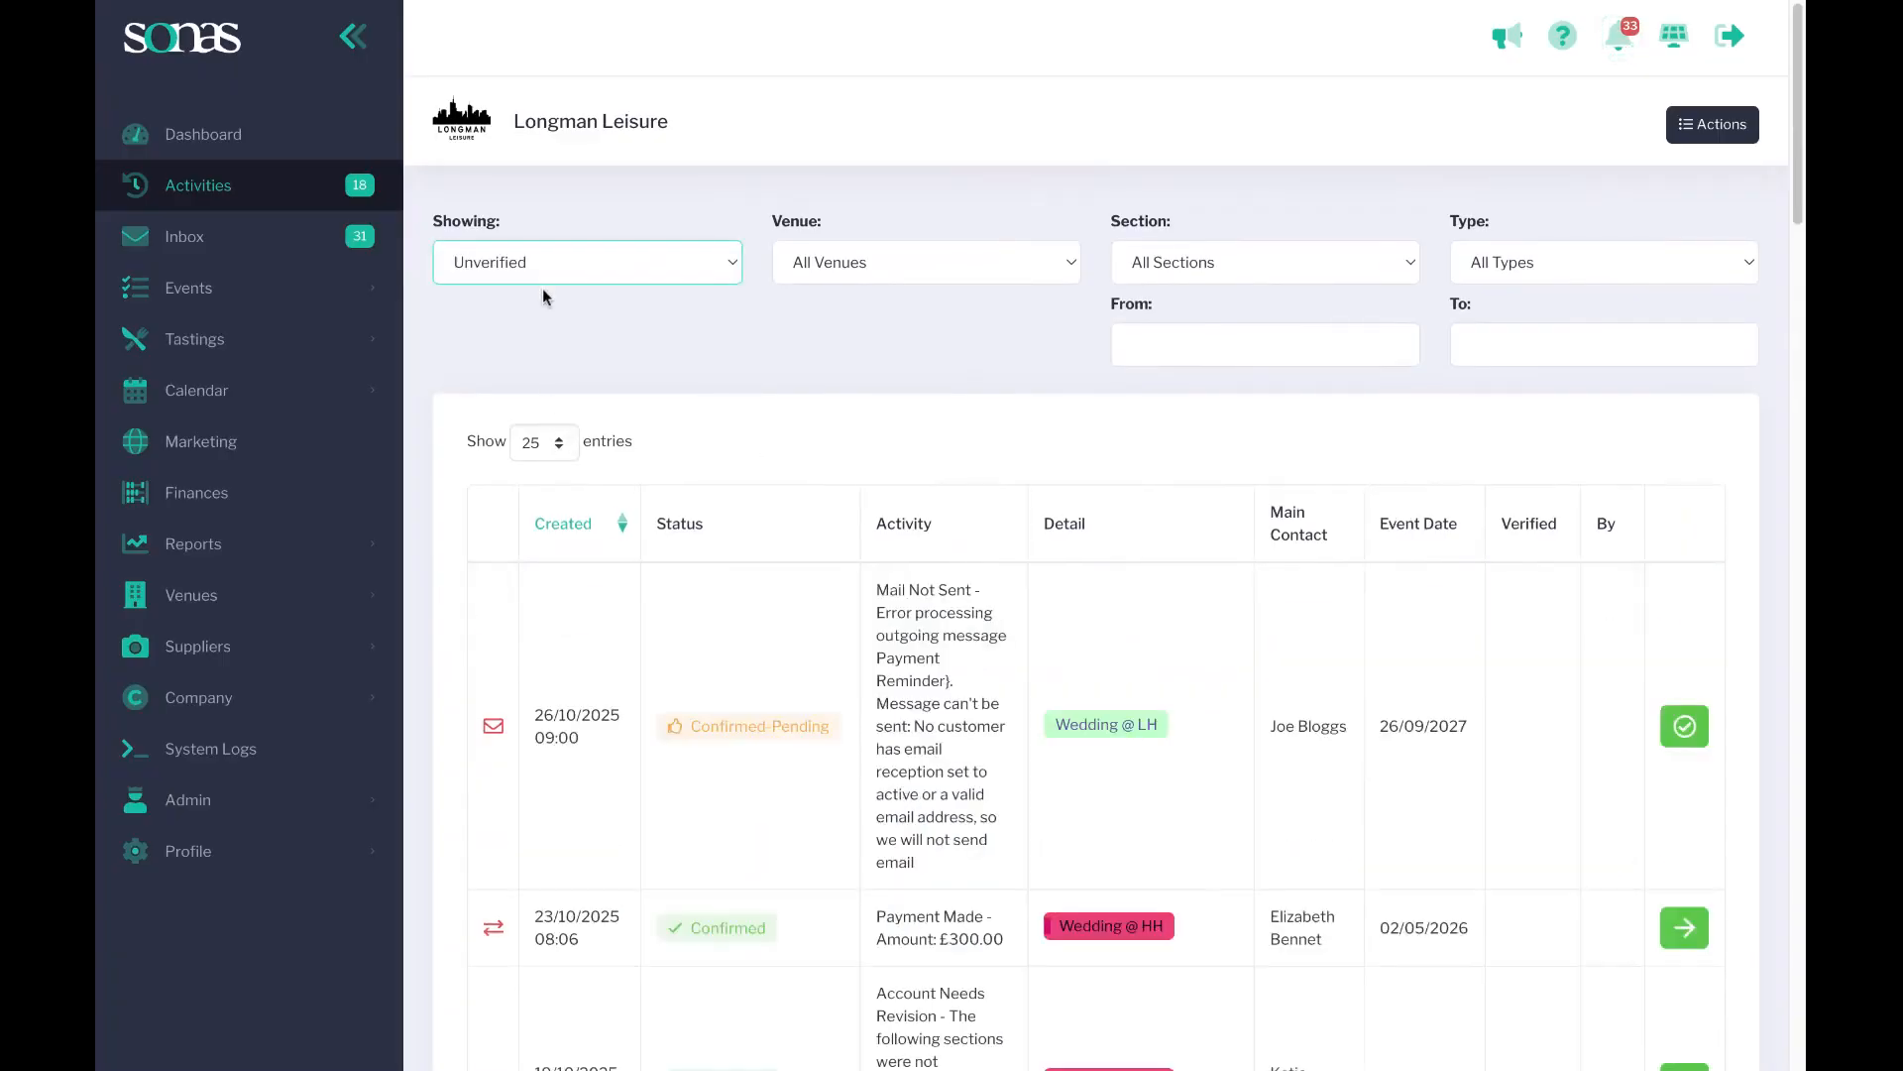
Open the Payment Made activity's Wedding @ HH event transactions and expand invoice INV-HH-000057.
{"action": "scroll", "coordinate": [1685, 714], "scroll_direction": "down", "scroll_amount": 5}
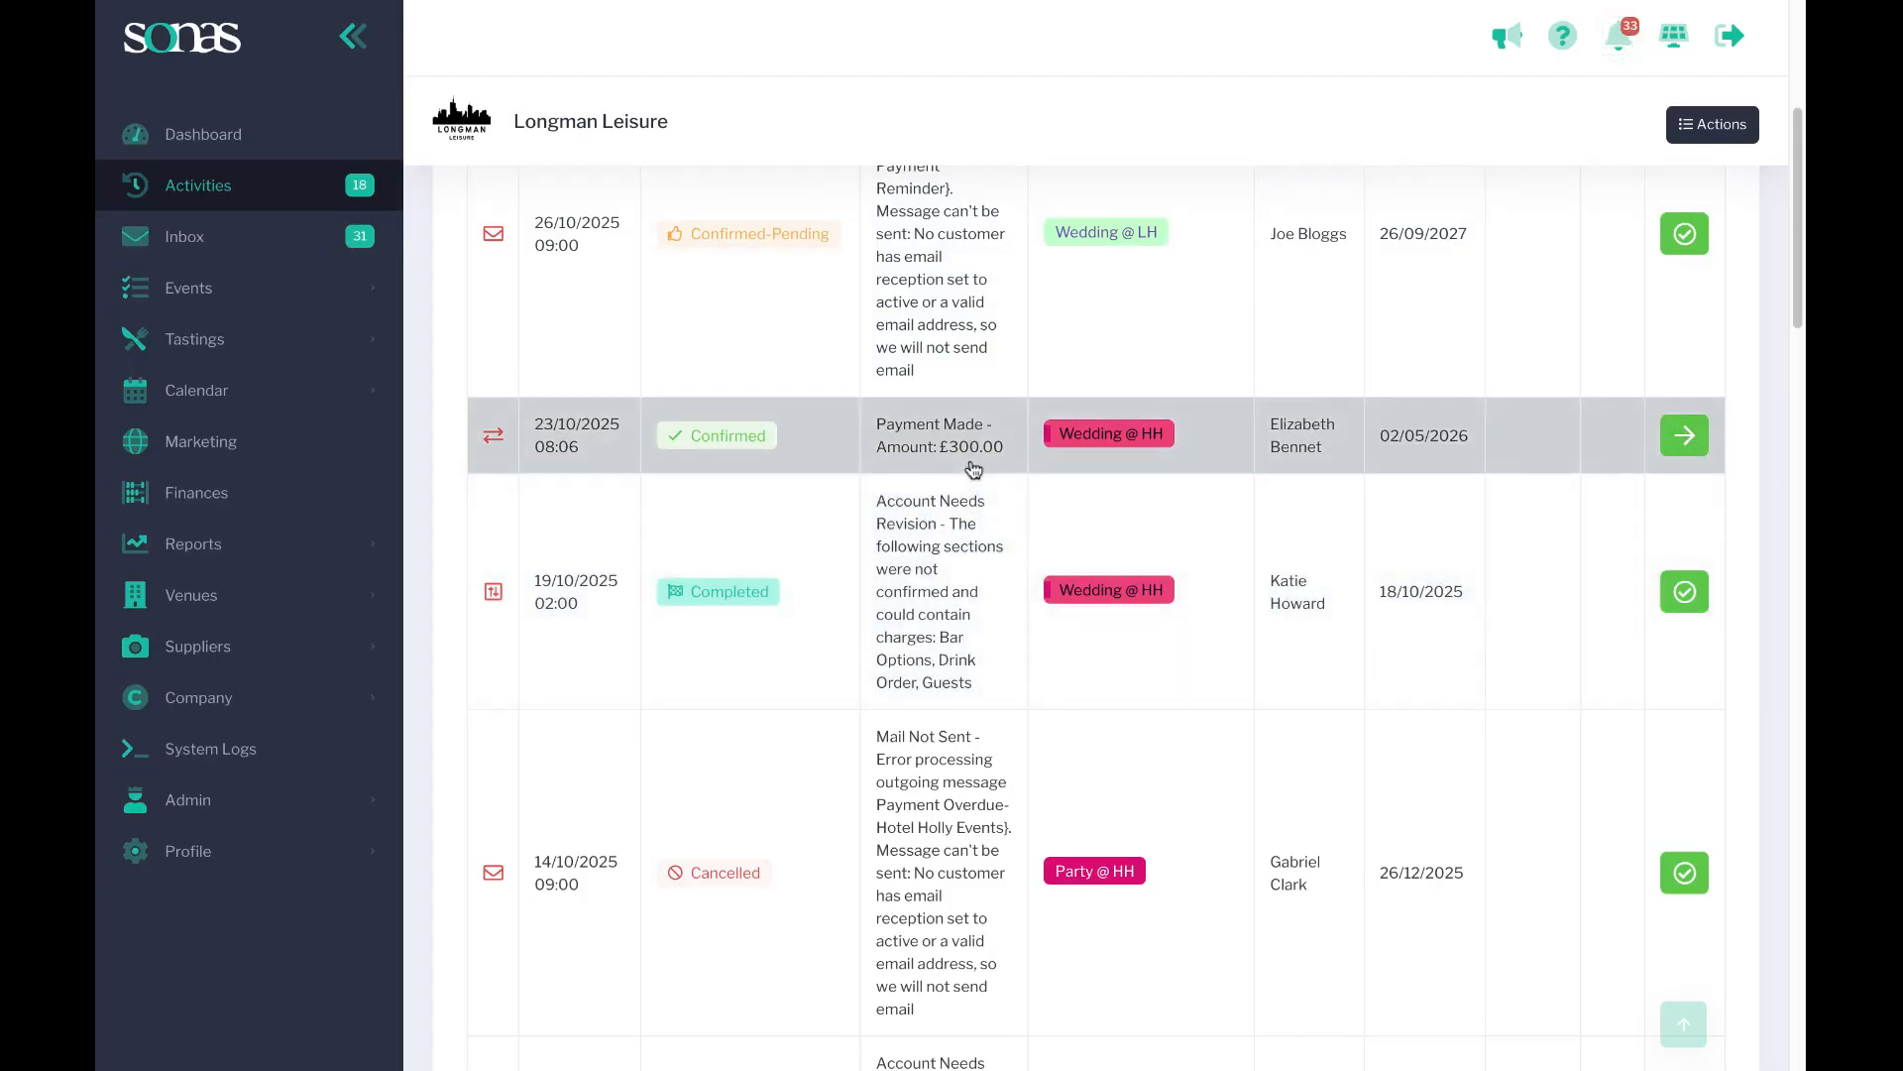
{"action": "left_click", "coordinate": [1695, 445]}
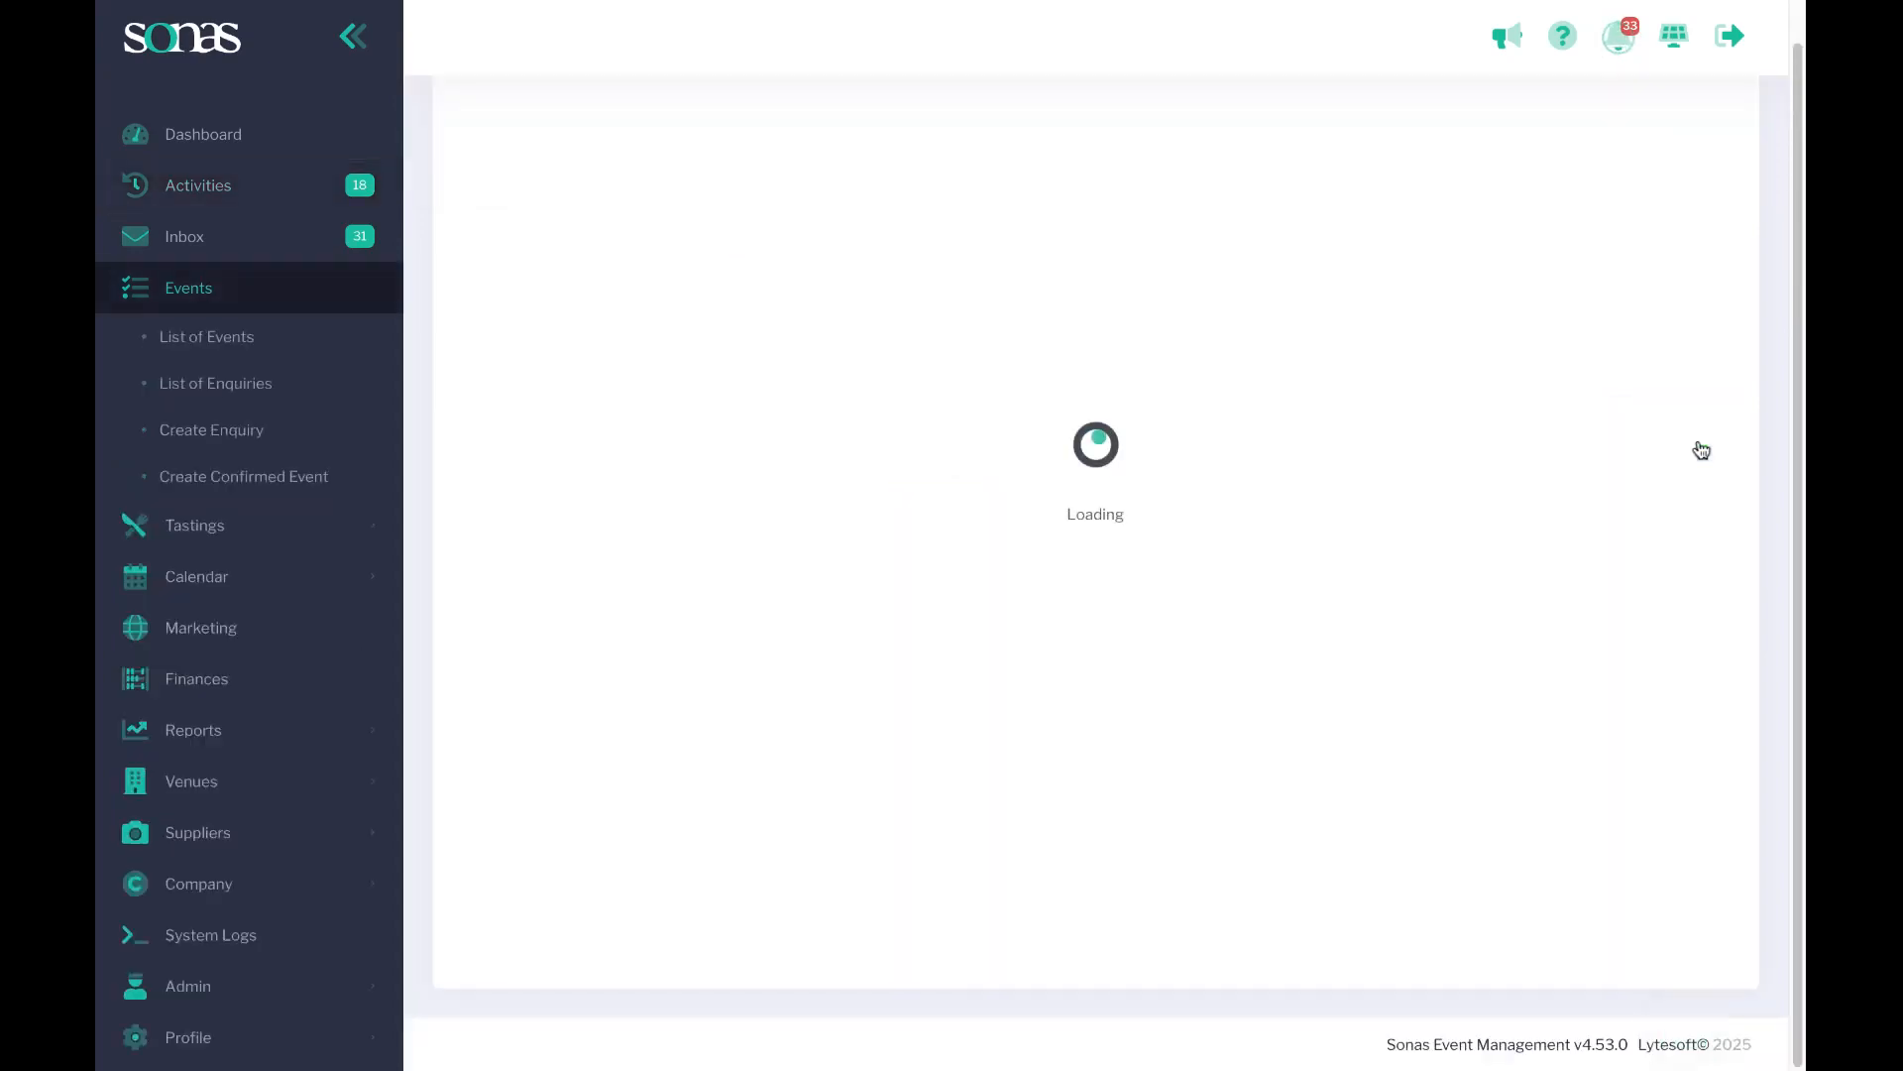
{"action": "scroll", "coordinate": [845, 692], "scroll_direction": "down", "scroll_amount": 10}
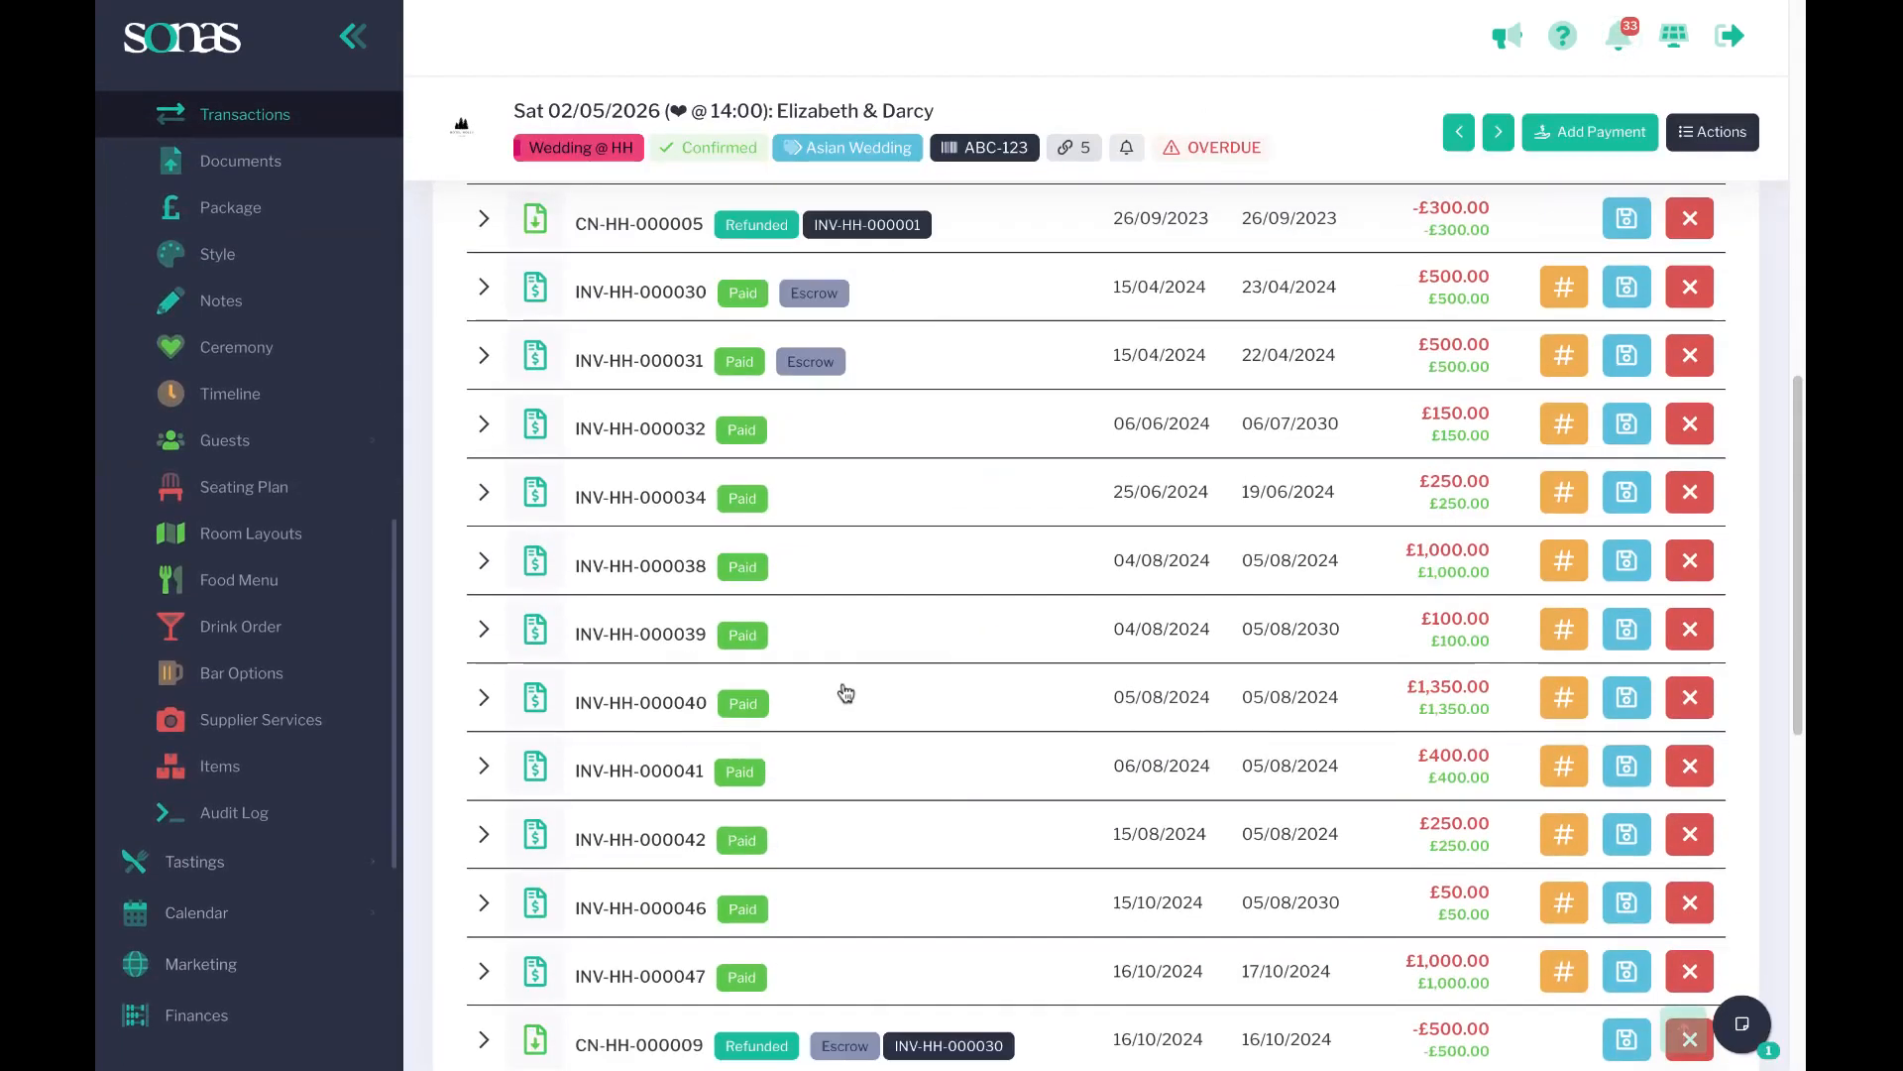
{"action": "scroll", "coordinate": [846, 691], "scroll_direction": "down", "scroll_amount": 8}
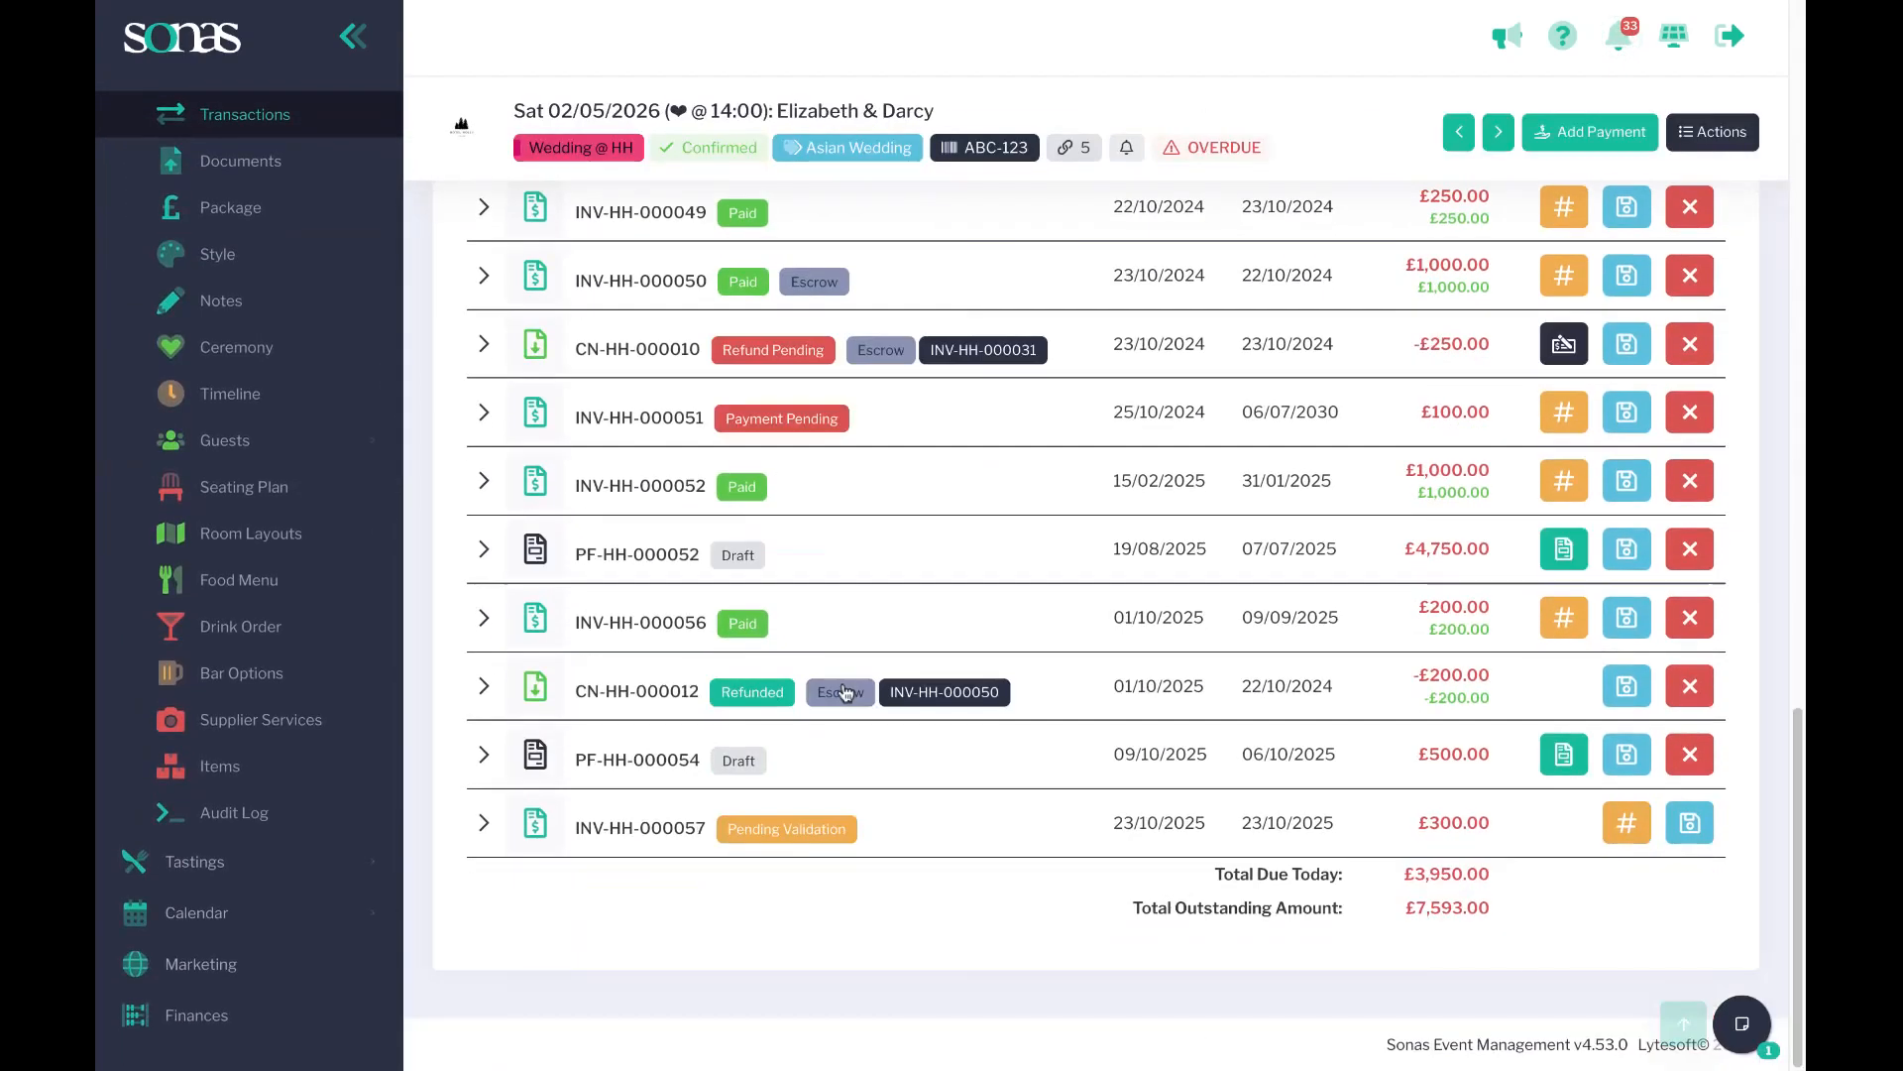
{"action": "left_click", "coordinate": [485, 833]}
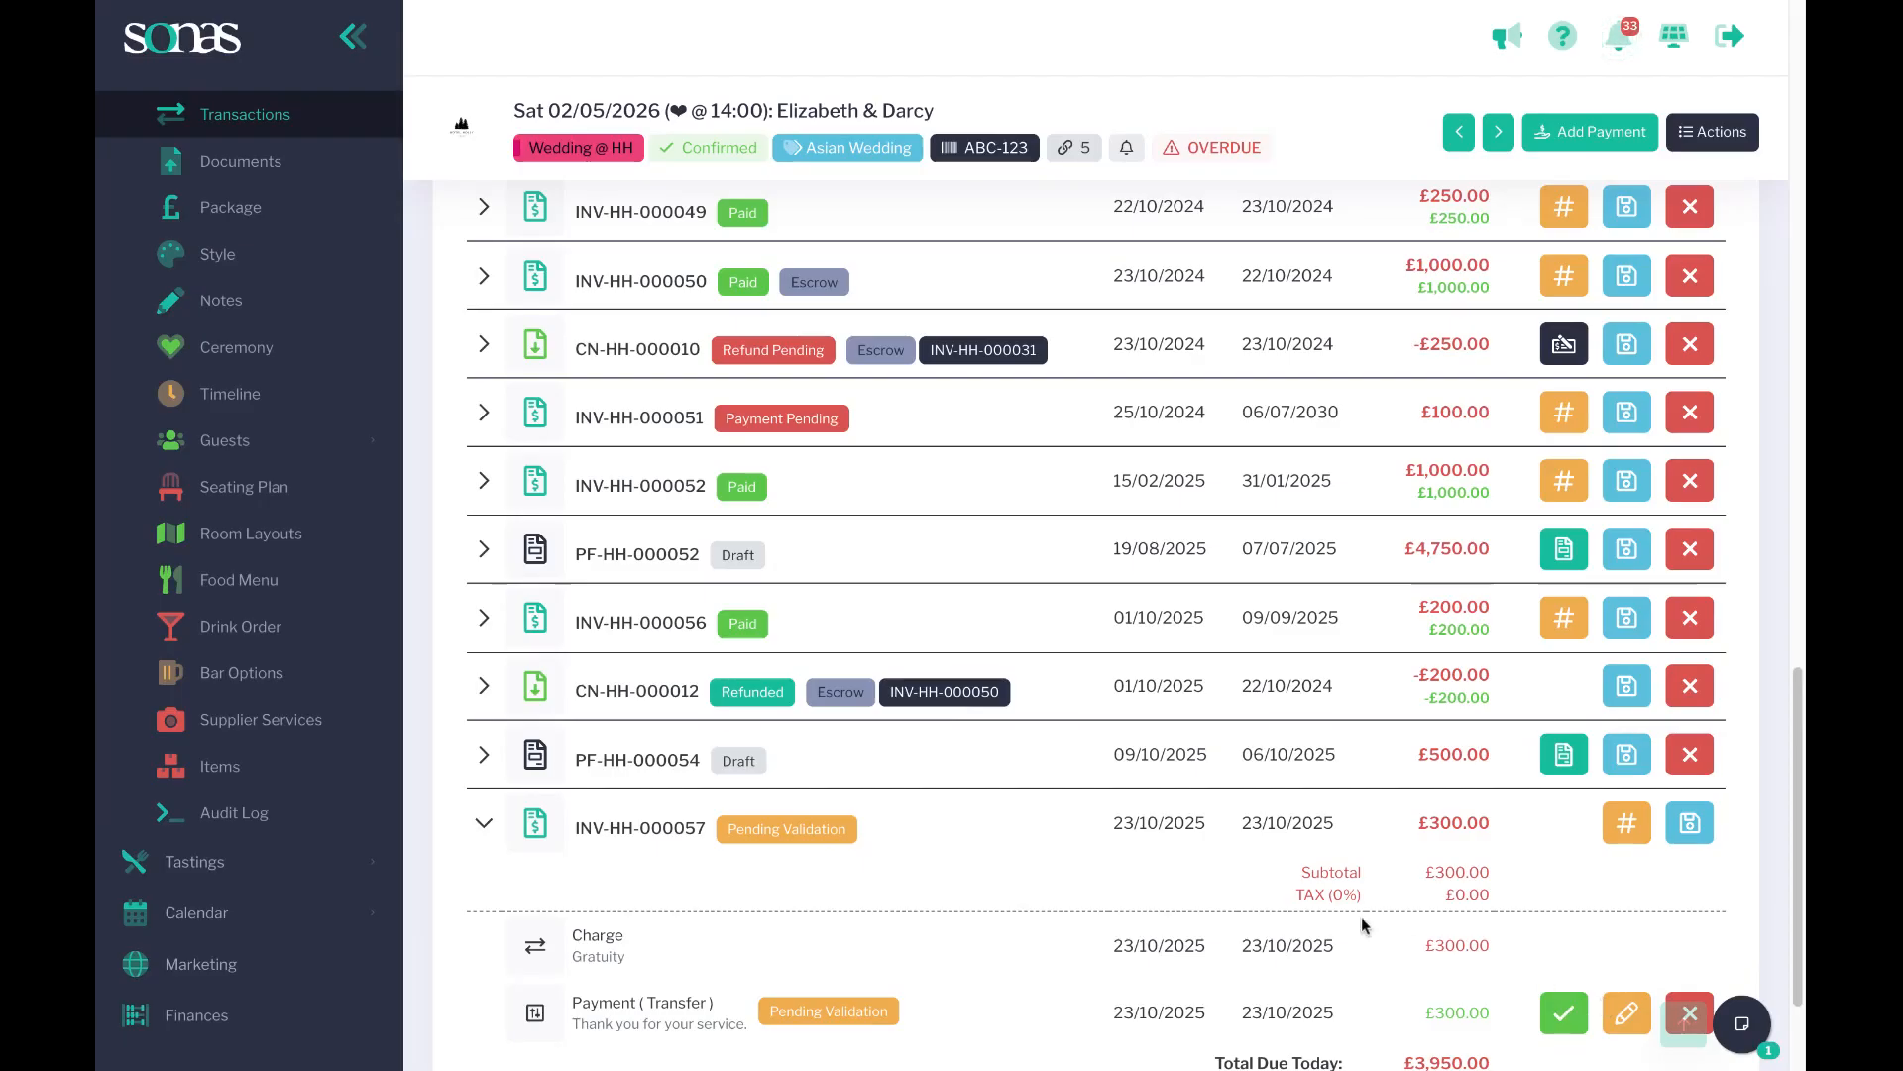
Return to the Activities list and open the Invoice Created activity for the Corporate @ HE event.
{"action": "scroll", "coordinate": [815, 708], "scroll_direction": "up", "scroll_amount": 1}
{"action": "scroll", "coordinate": [170, 226], "scroll_direction": "up", "scroll_amount": 5}
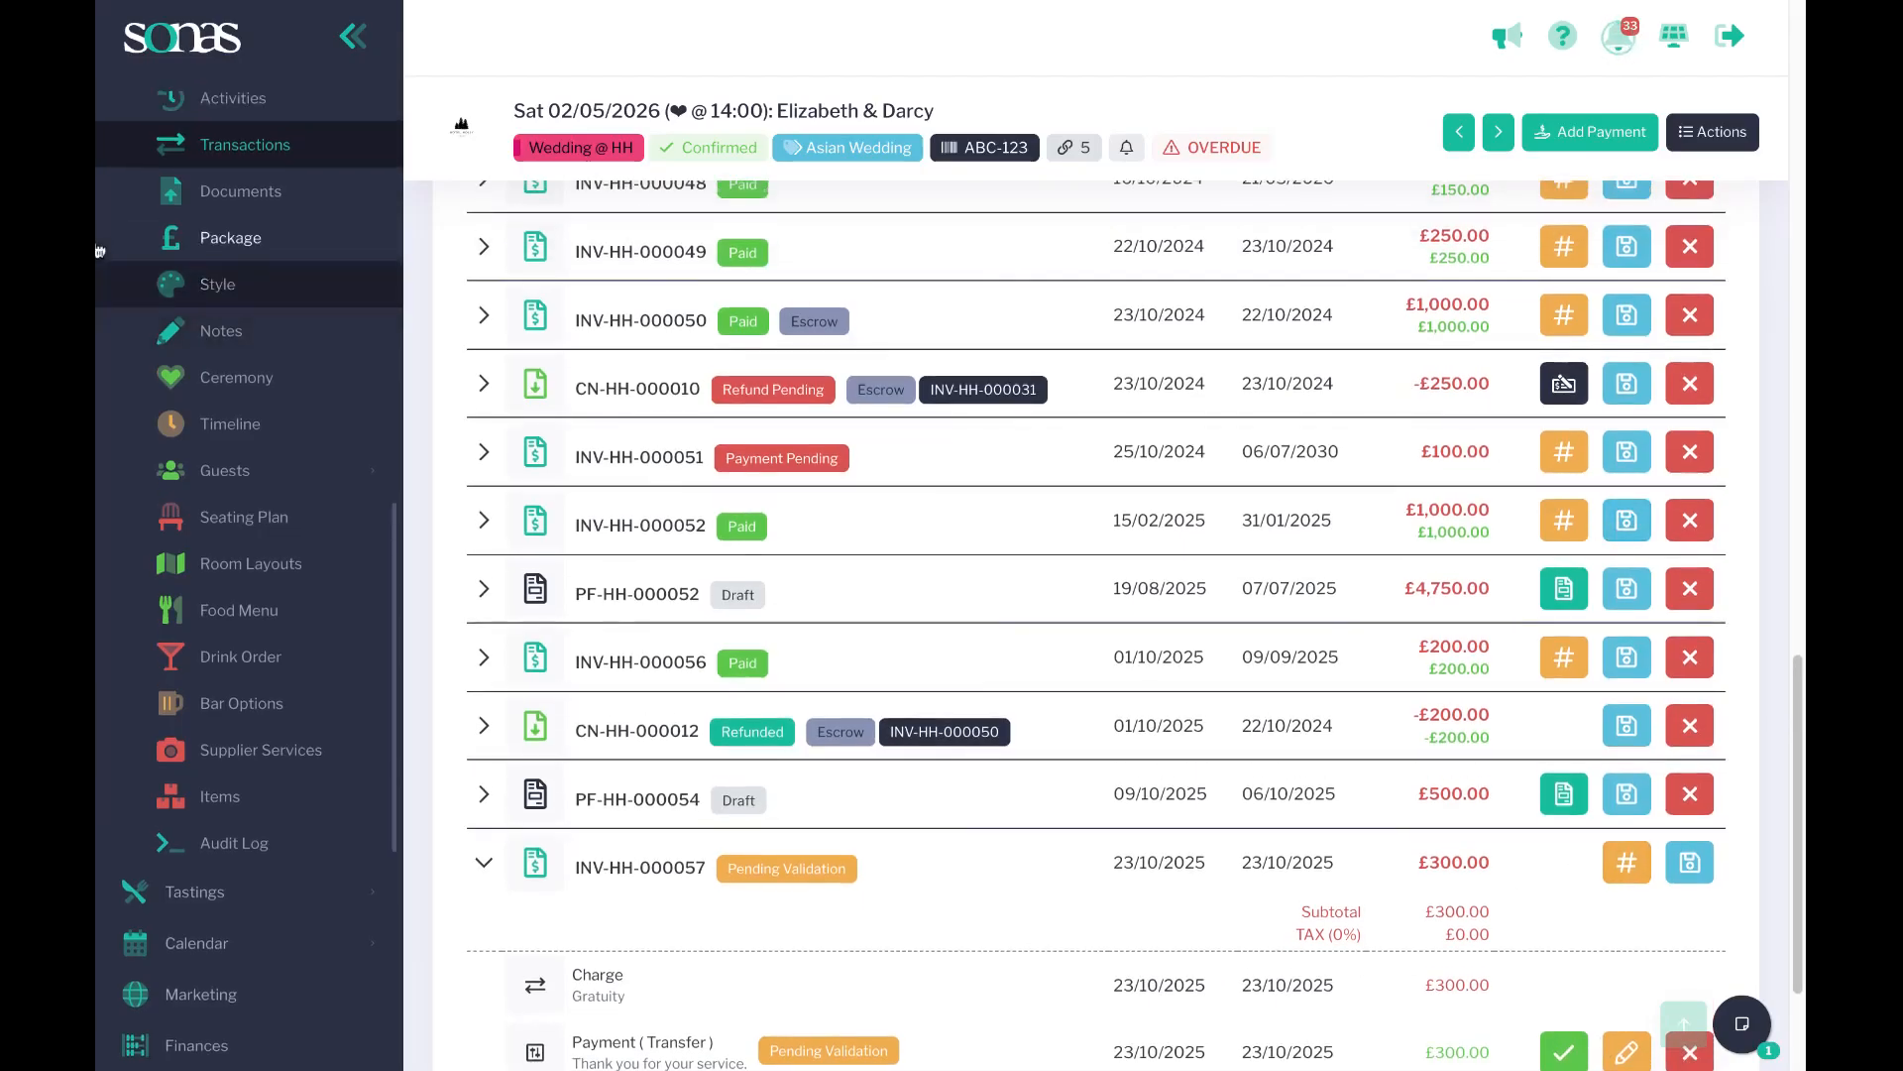
{"action": "scroll", "coordinate": [170, 228], "scroll_direction": "up", "scroll_amount": 3}
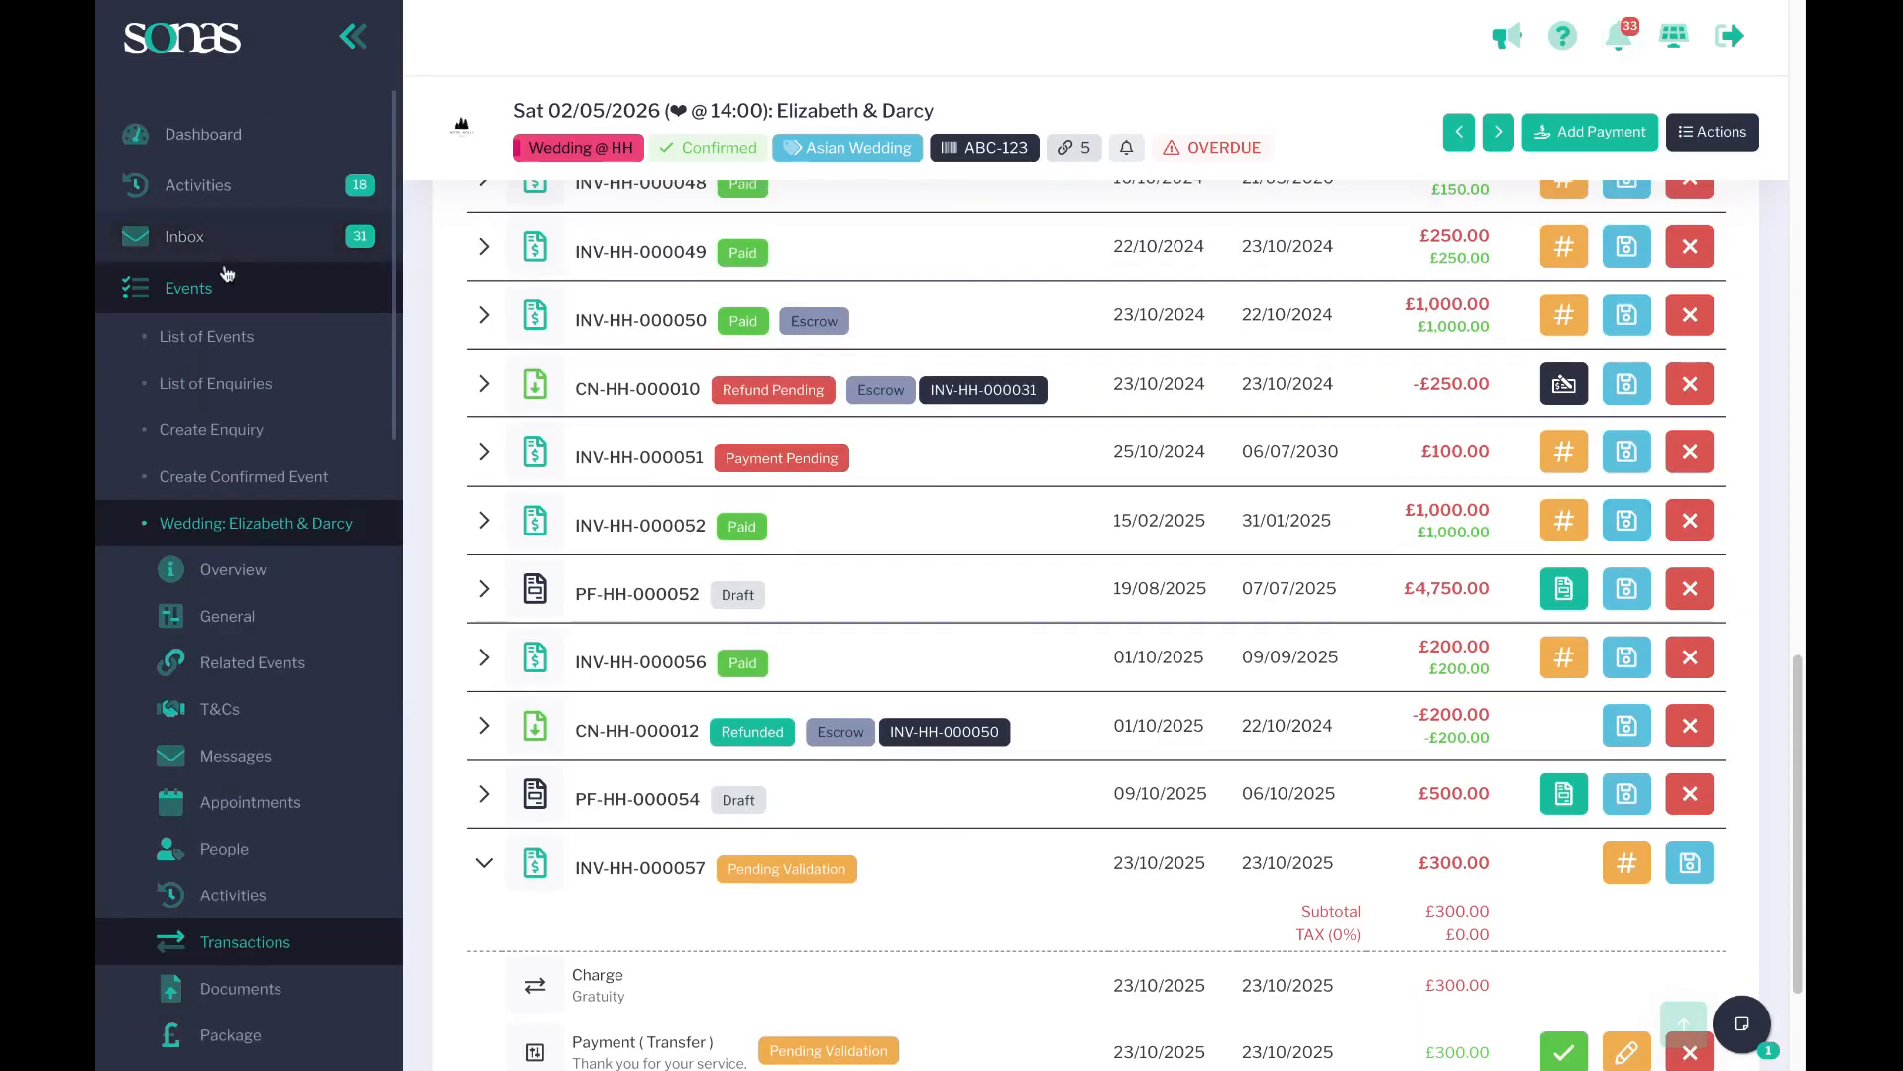
{"action": "left_click", "coordinate": [224, 189]}
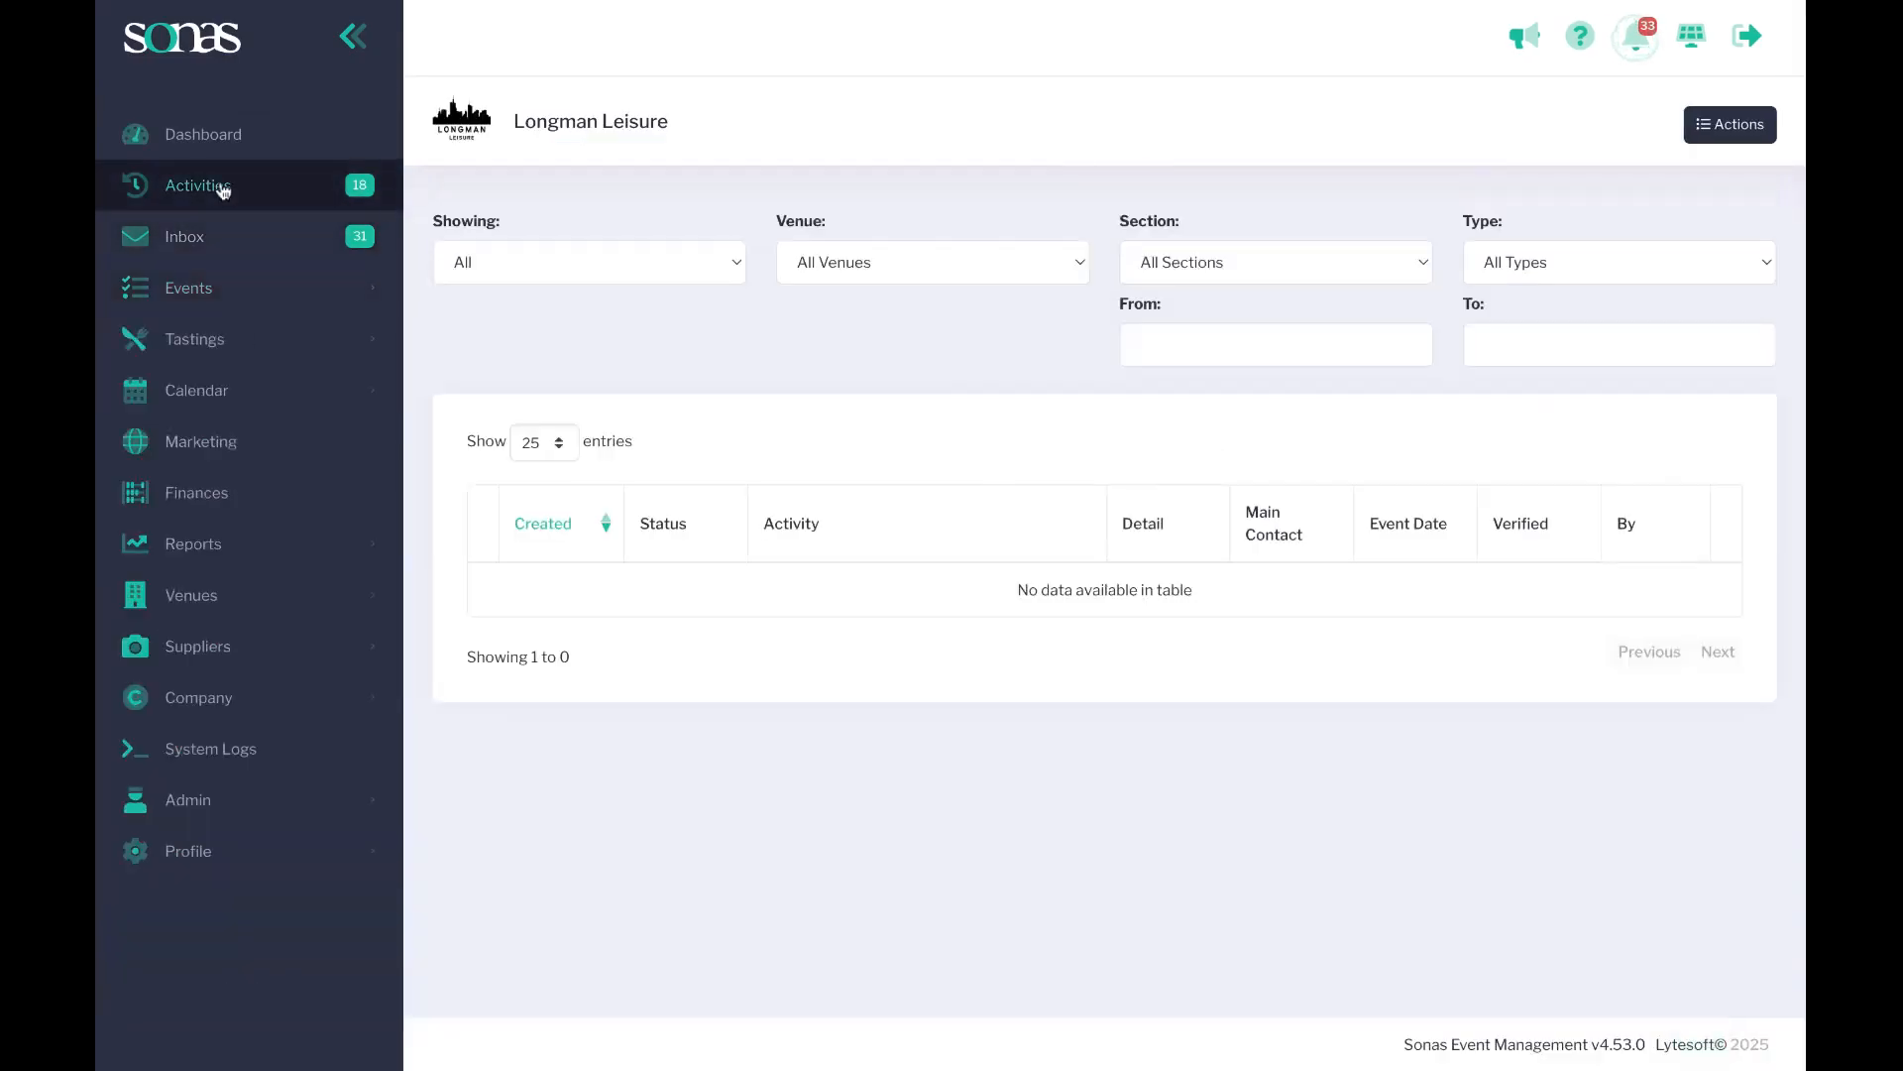
{"action": "scroll", "coordinate": [684, 409], "scroll_direction": "down", "scroll_amount": 1}
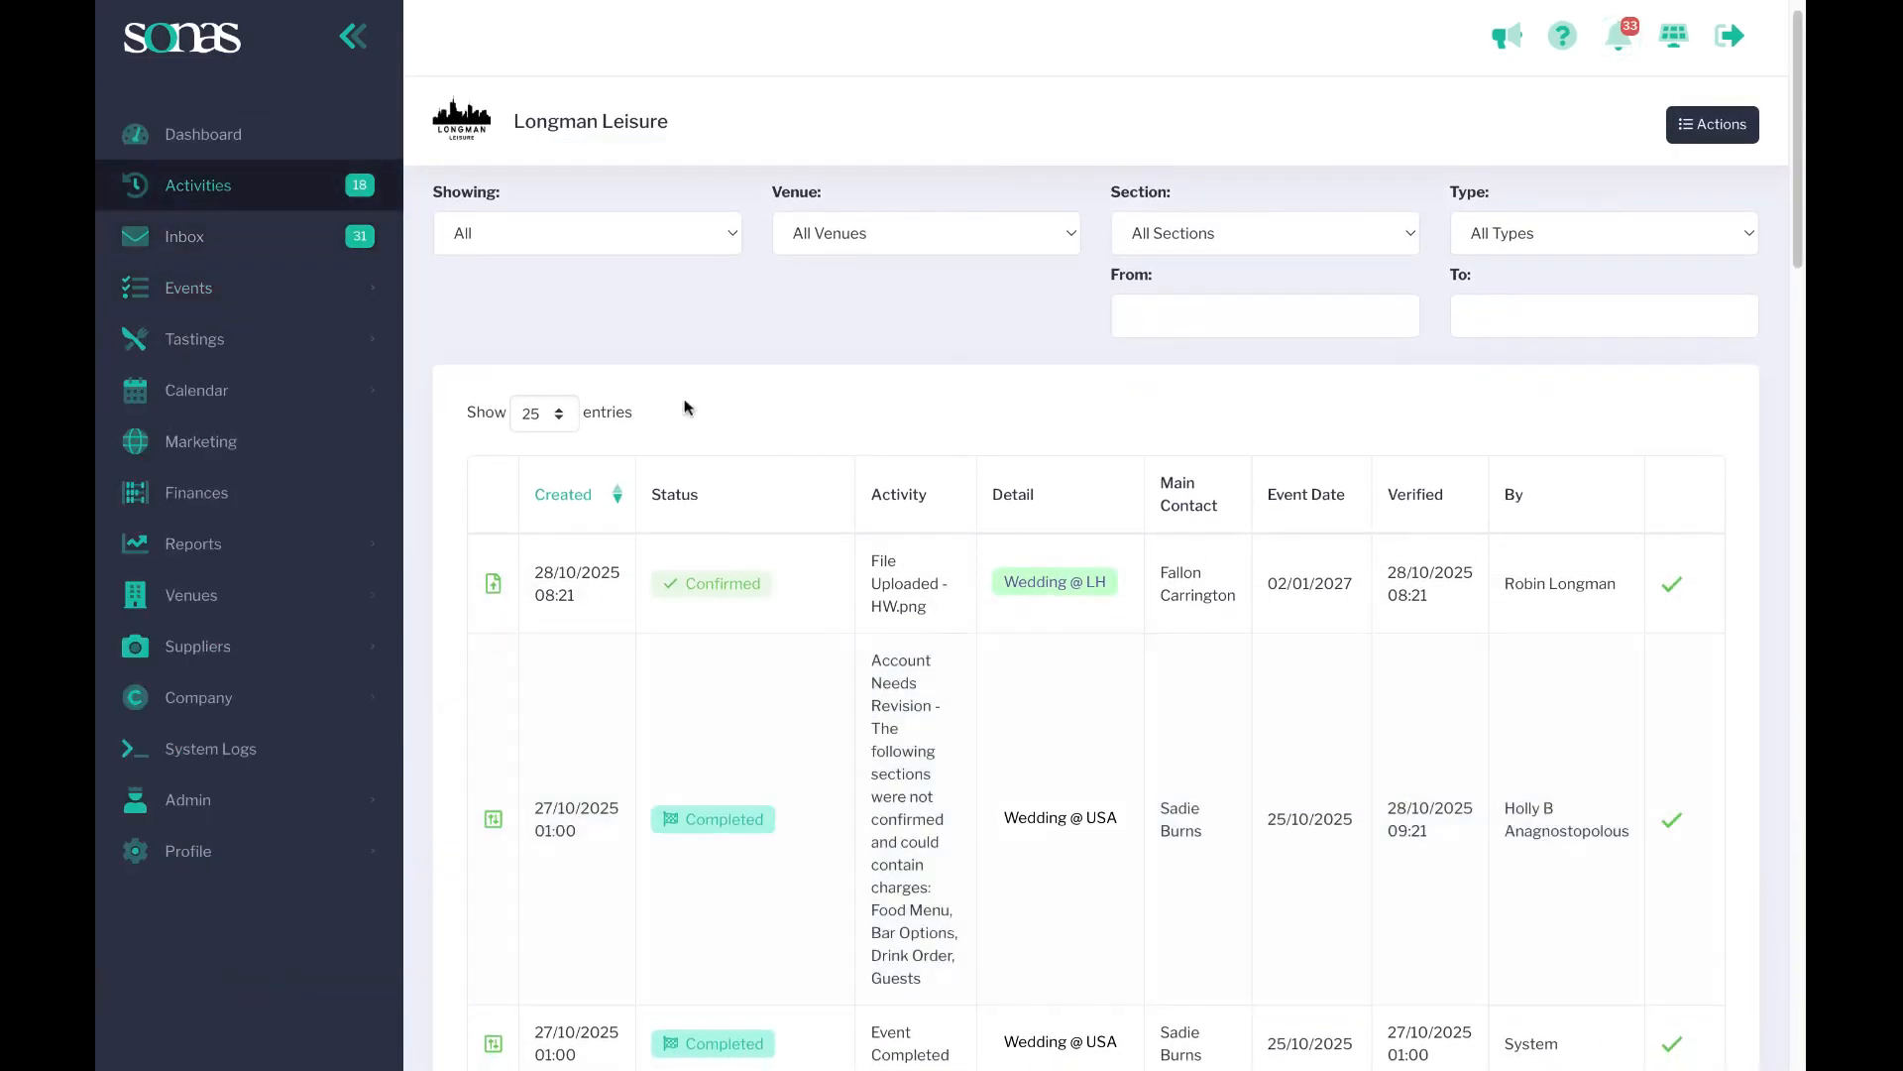
{"action": "scroll", "coordinate": [1203, 693], "scroll_direction": "down", "scroll_amount": 2}
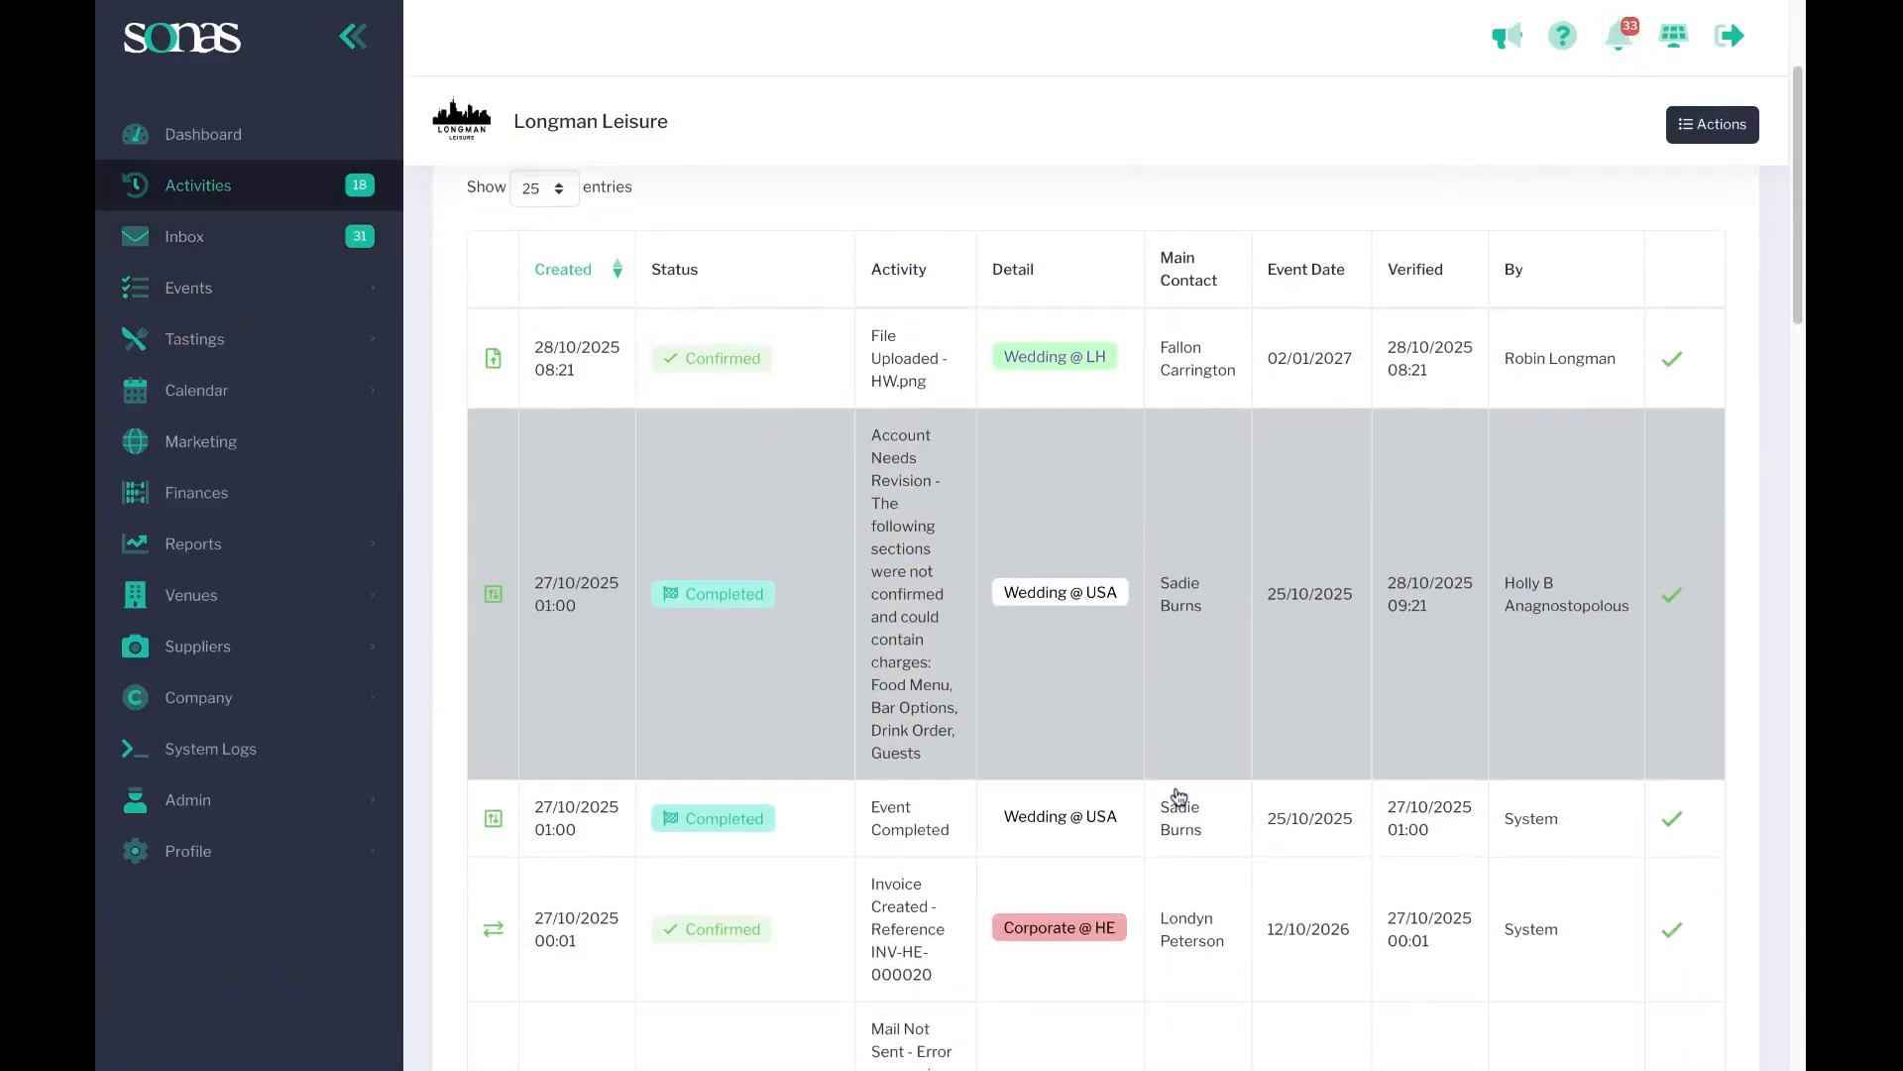
{"action": "scroll", "coordinate": [1179, 801], "scroll_direction": "down", "scroll_amount": 6}
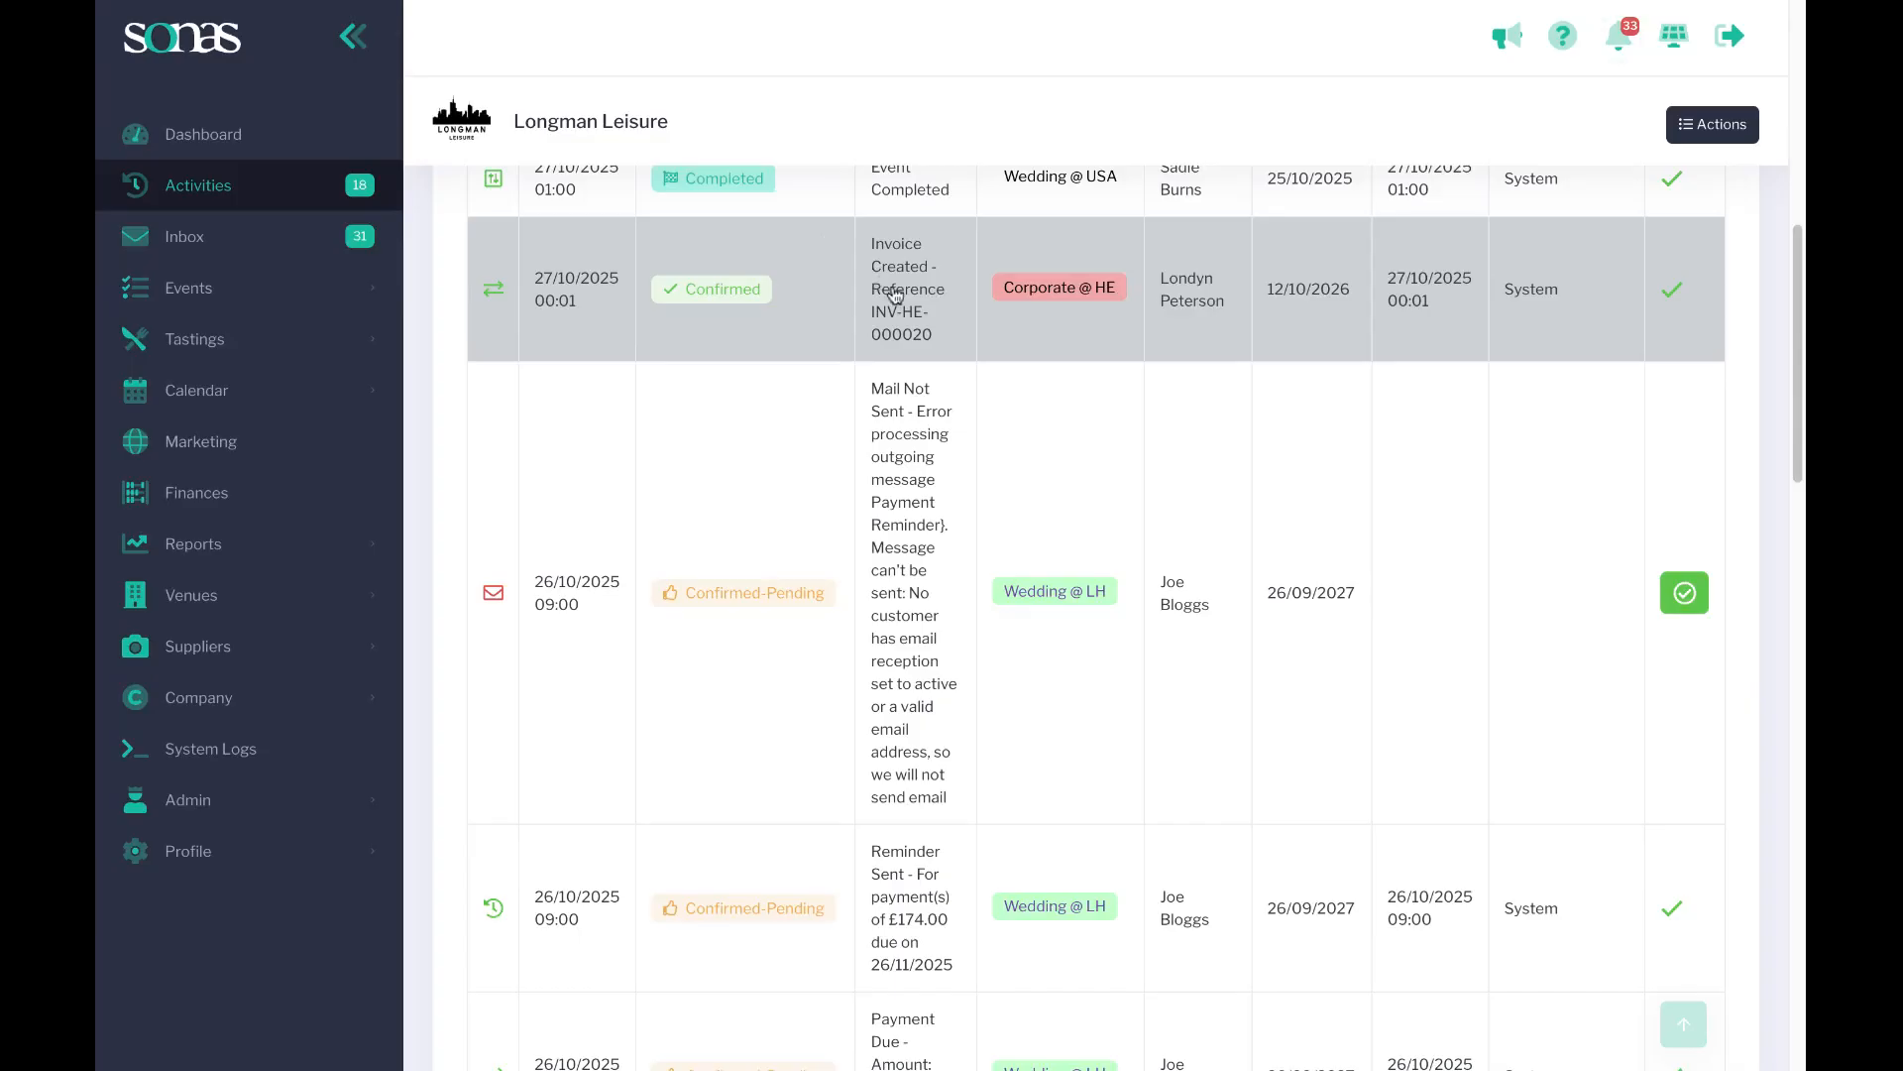
{"action": "left_click", "coordinate": [895, 295]}
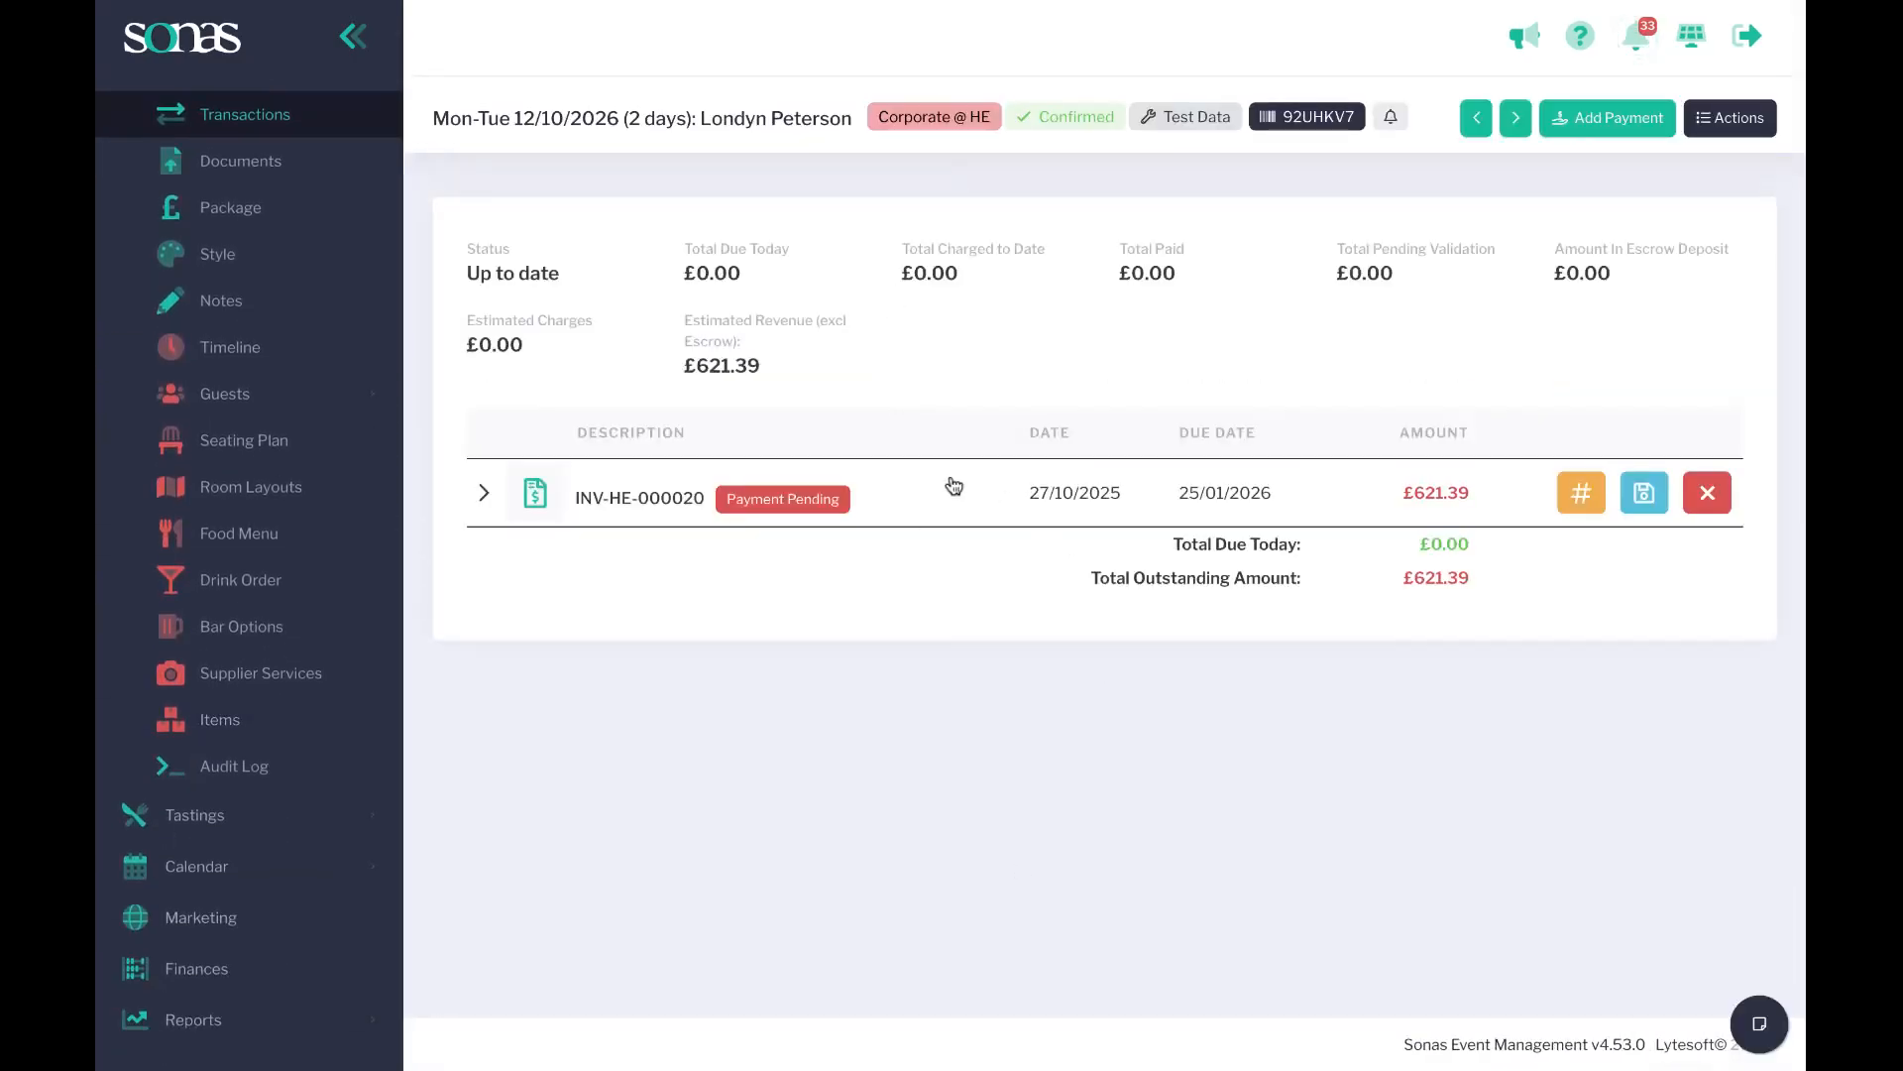
Open the Corporate @ HE event's own activity timeline and follow the Charge Made entry to its transactions.
{"action": "scroll", "coordinate": [243, 421], "scroll_direction": "up", "scroll_amount": 4}
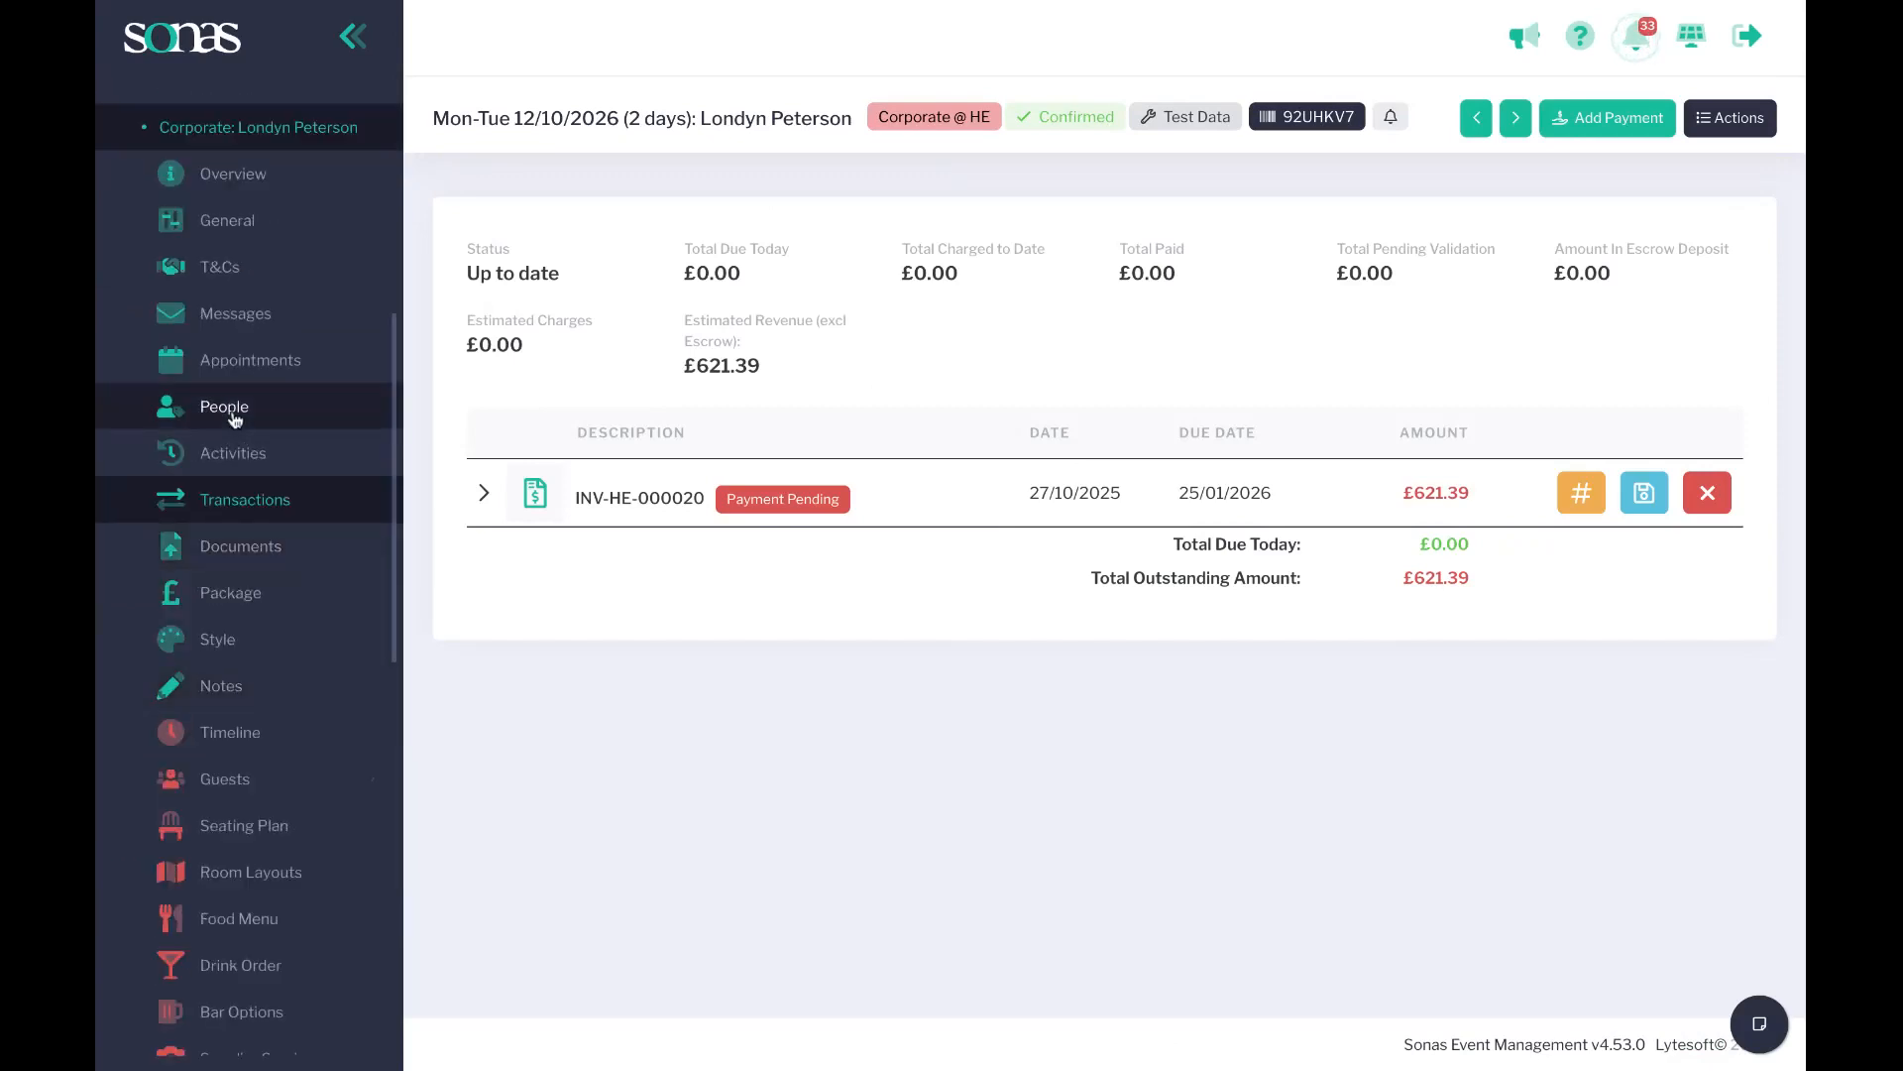
{"action": "left_click", "coordinate": [233, 456]}
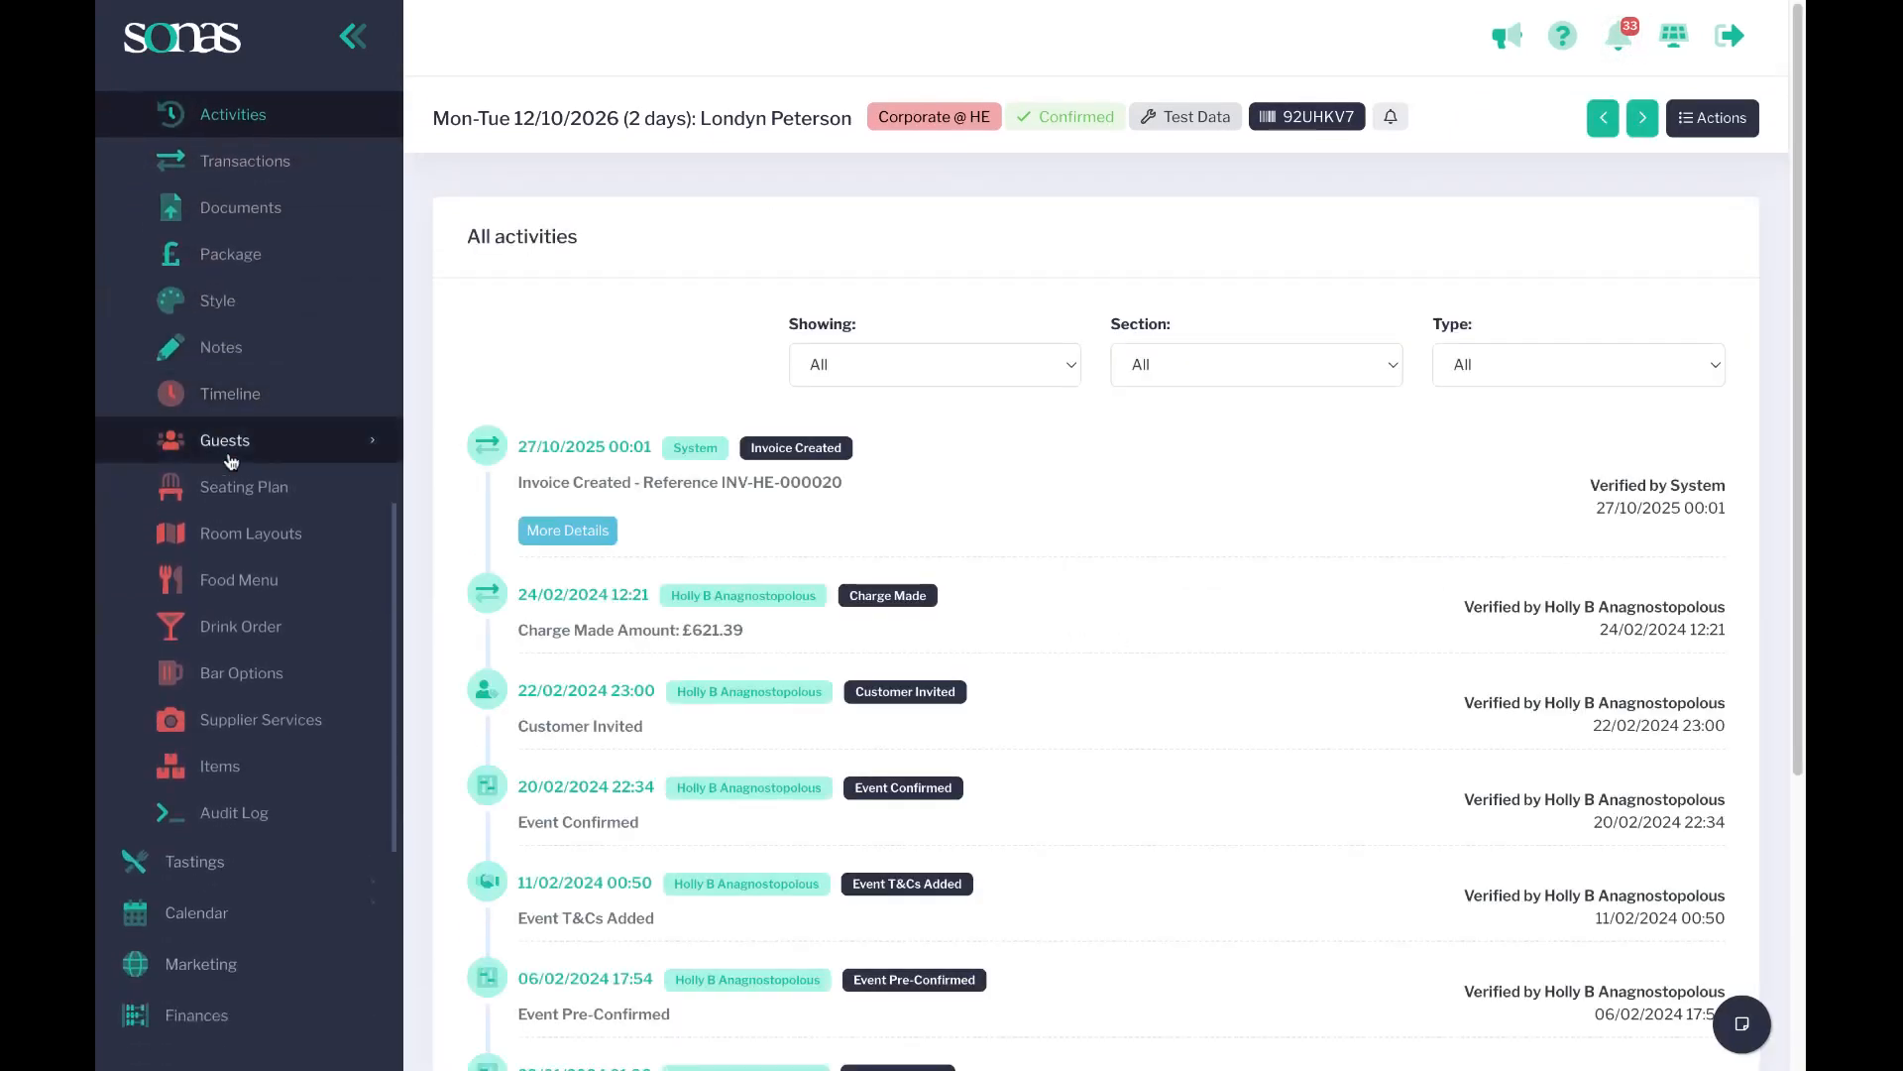
{"action": "scroll", "coordinate": [697, 817], "scroll_direction": "down", "scroll_amount": 1}
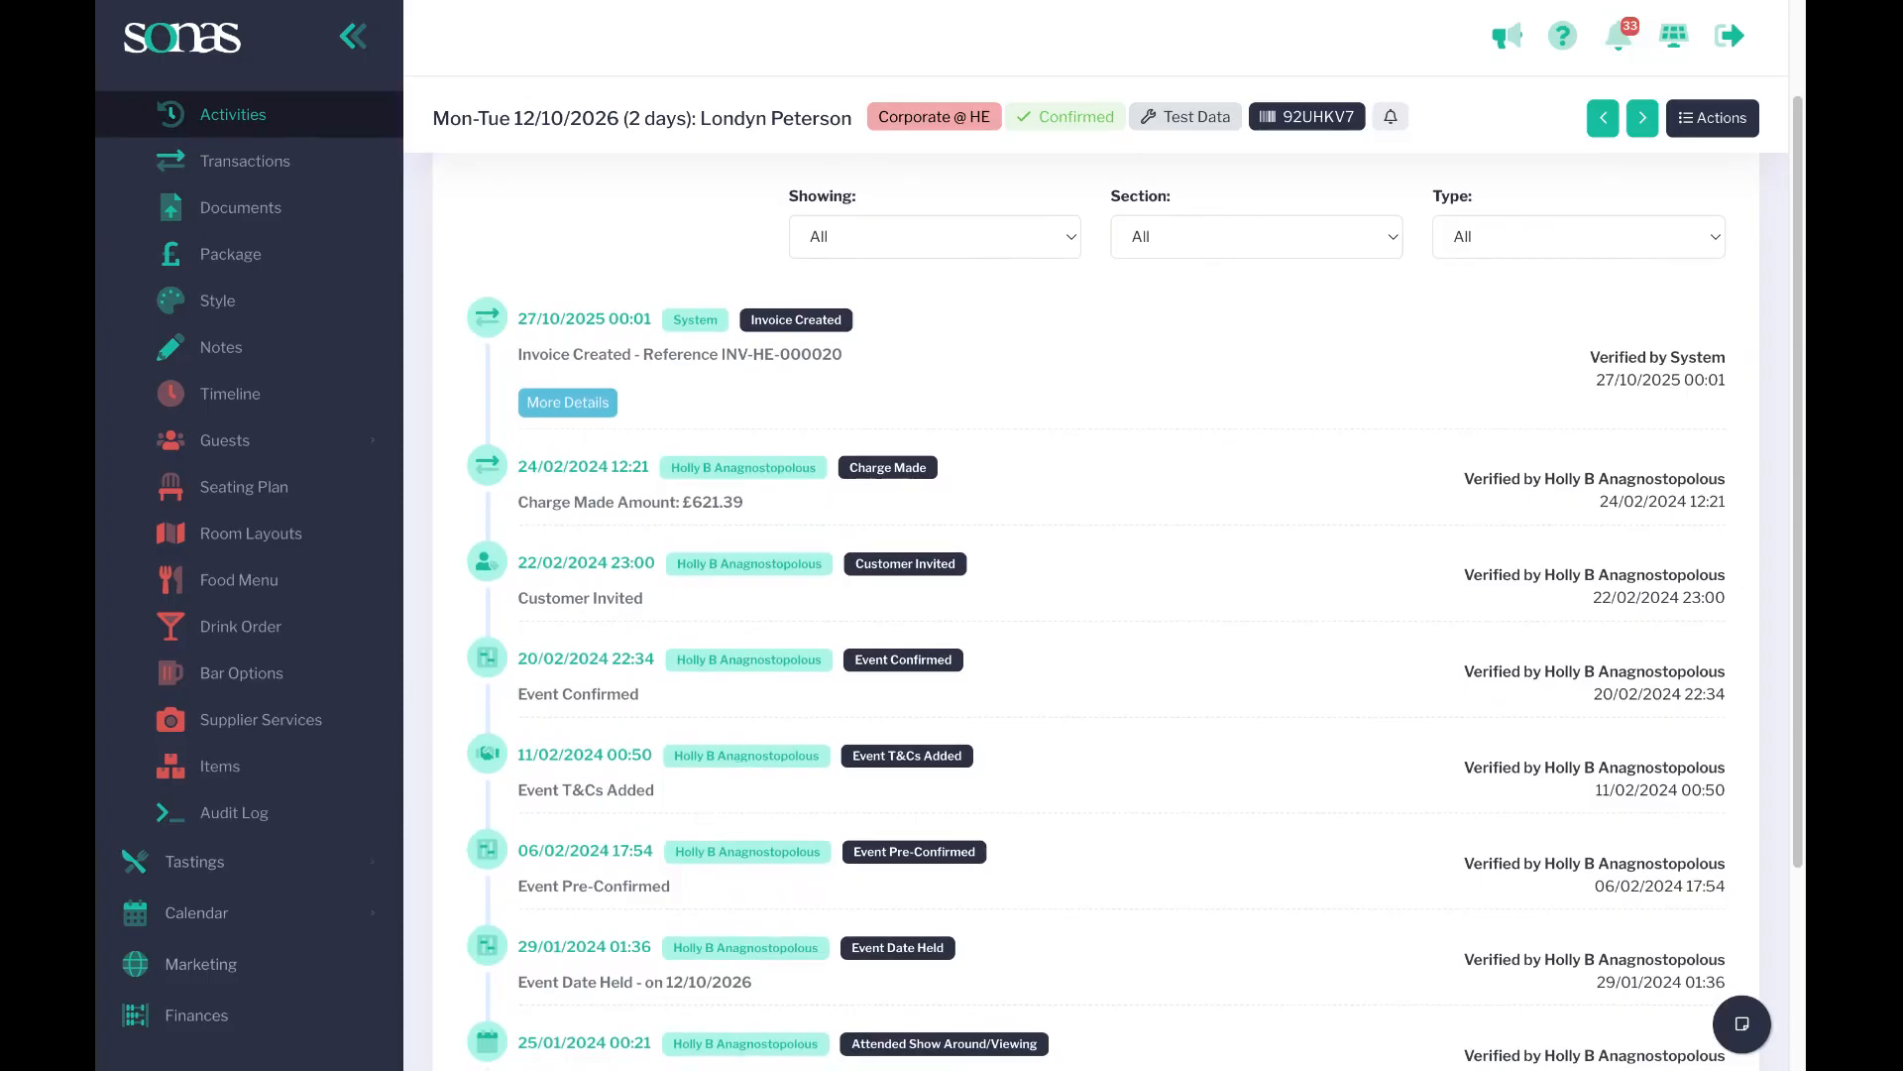
{"action": "left_click", "coordinate": [598, 468]}
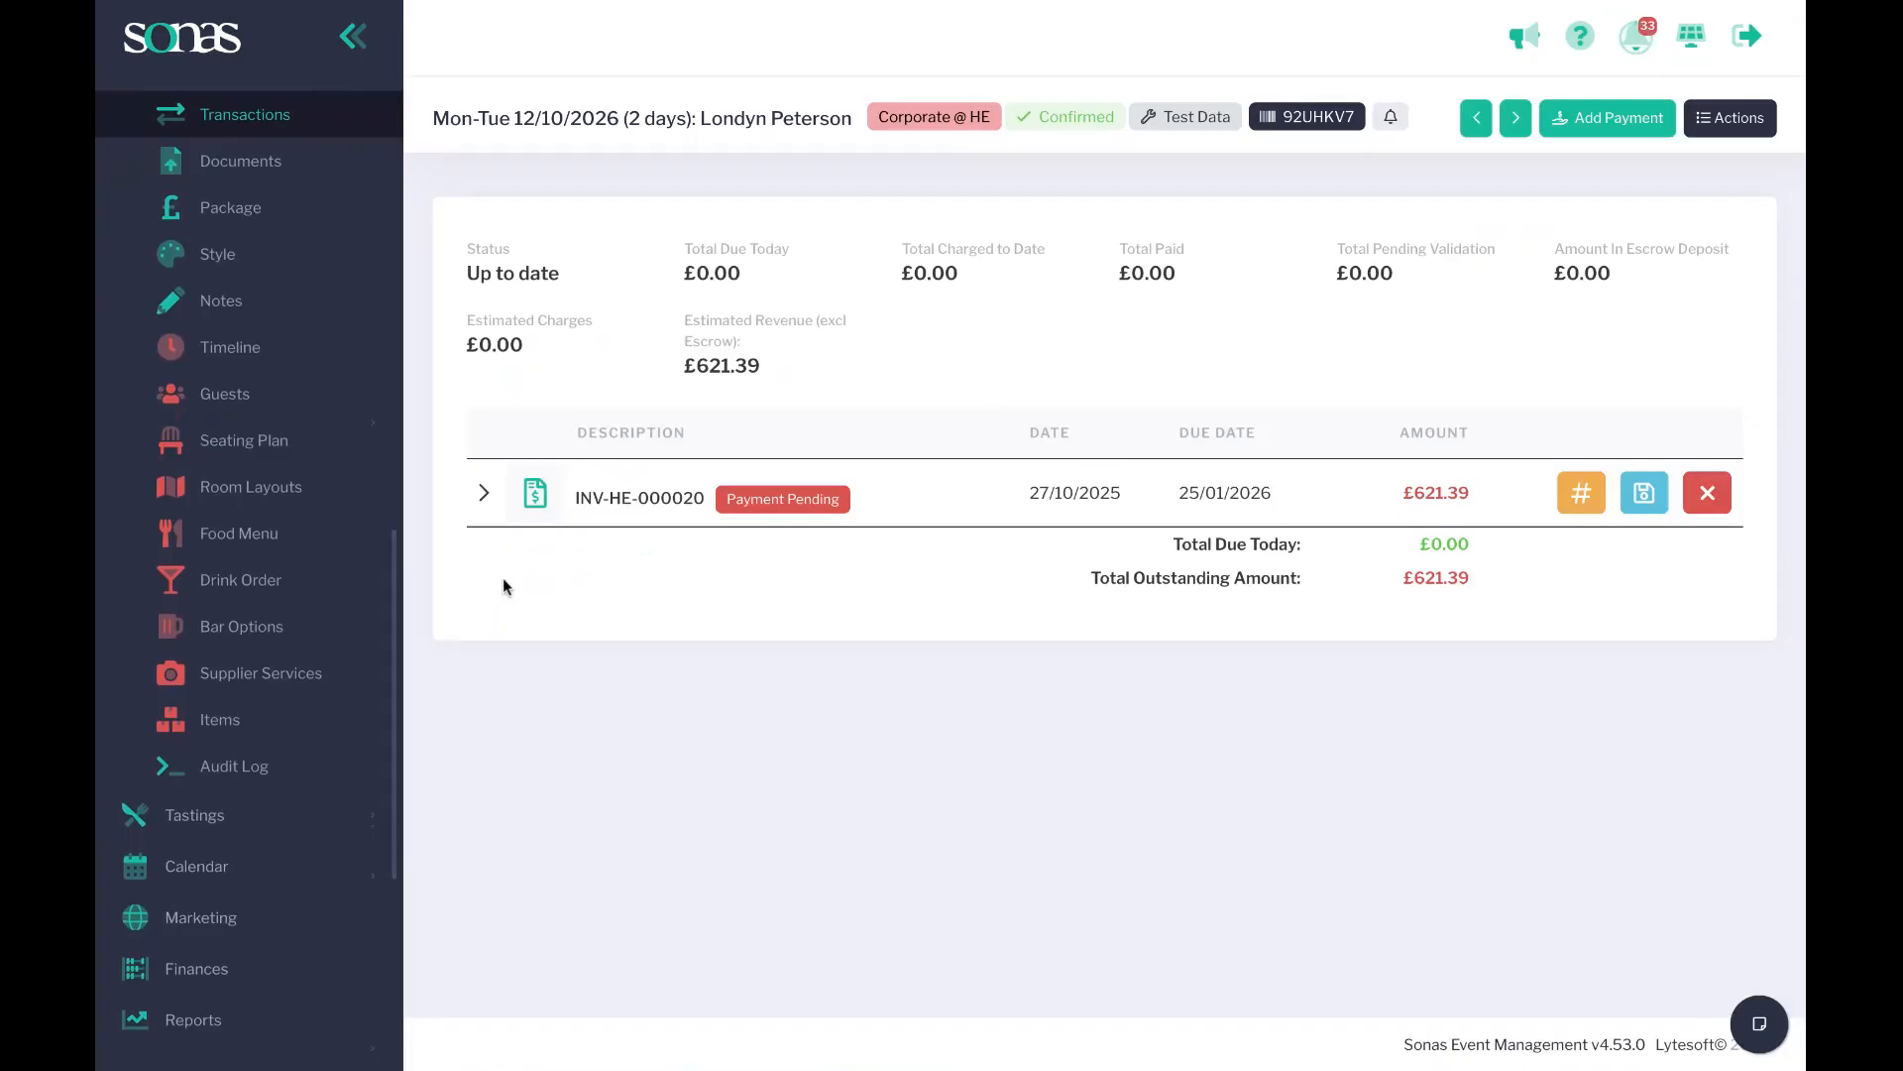